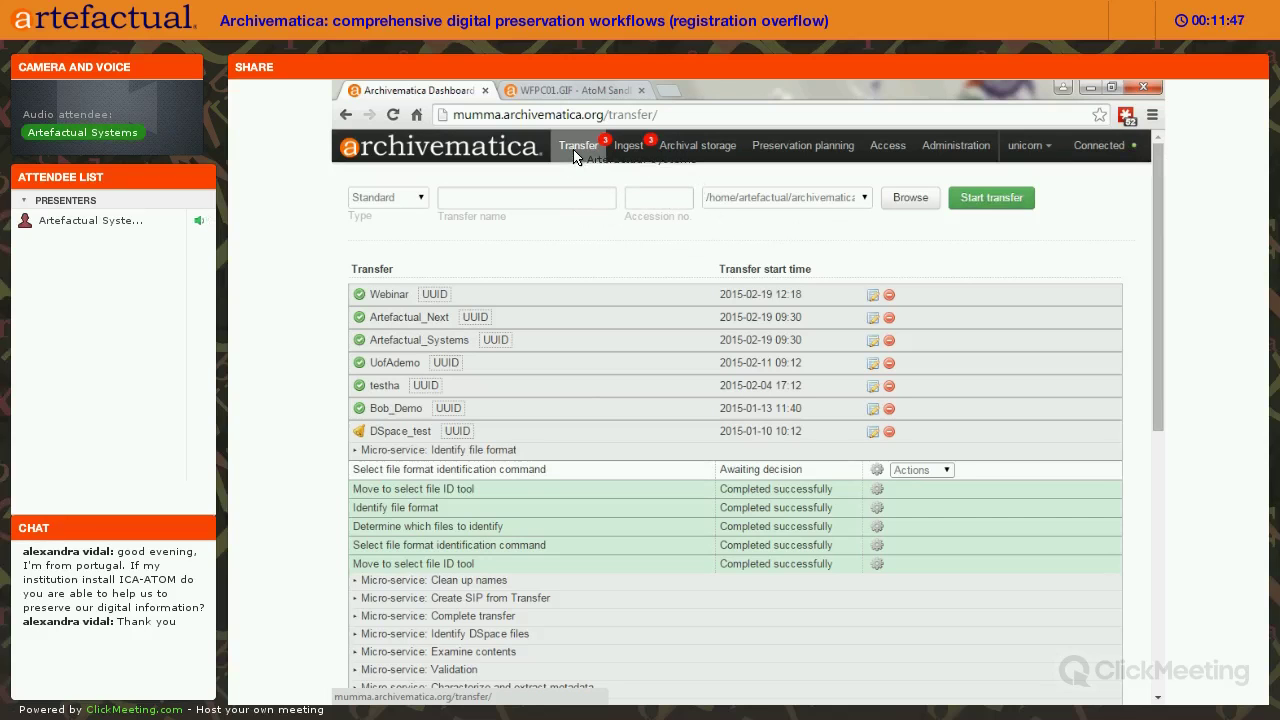
Review the processing configuration: 7z compression using bzip2 at level 5, and existing-data identification.
{"action": "left_click", "coordinate": [957, 146]}
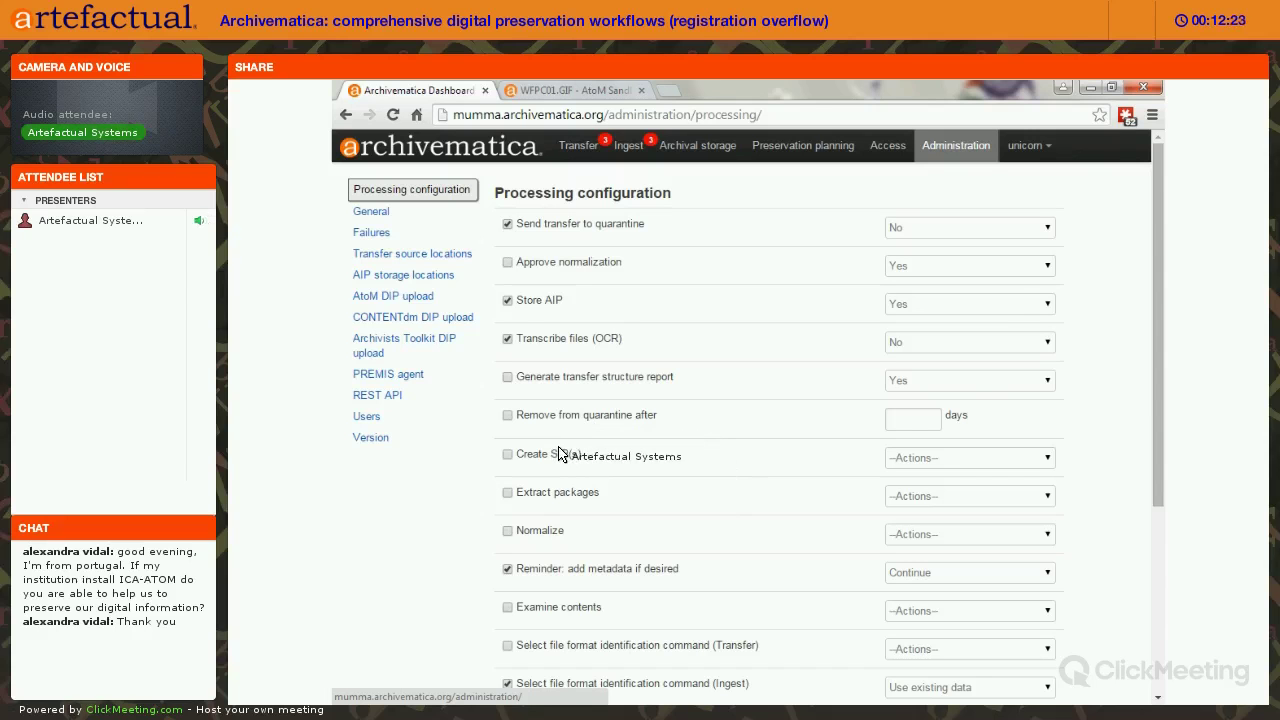
{"action": "scroll", "coordinate": [560, 455], "scroll_direction": "down", "scroll_amount": 1}
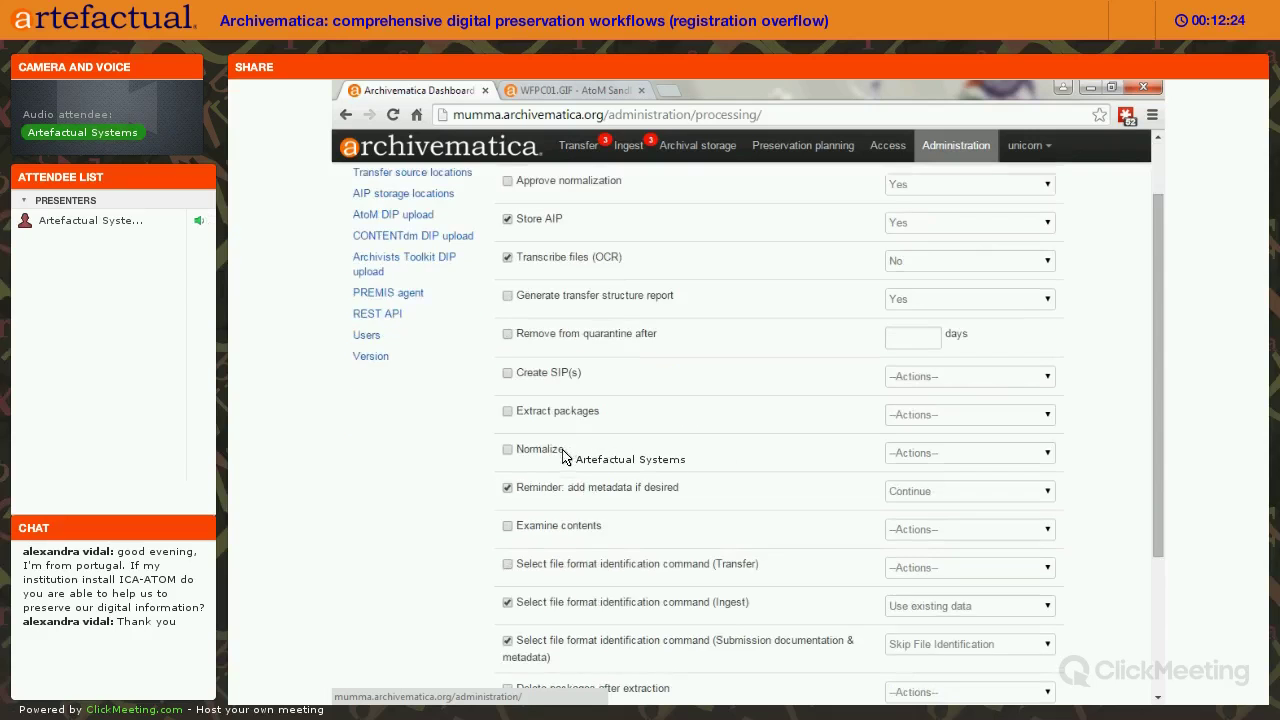
{"action": "scroll", "coordinate": [630, 550], "scroll_direction": "down", "scroll_amount": 1}
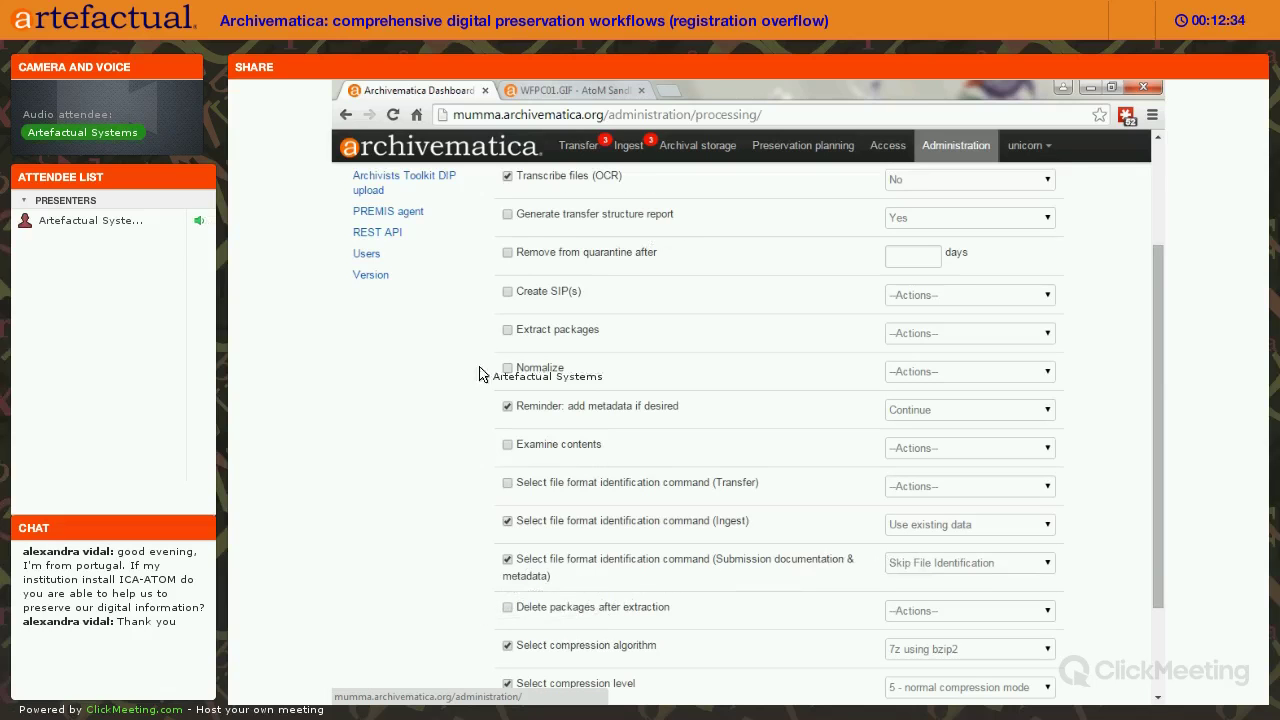
{"action": "scroll", "coordinate": [471, 643], "scroll_direction": "down", "scroll_amount": 2}
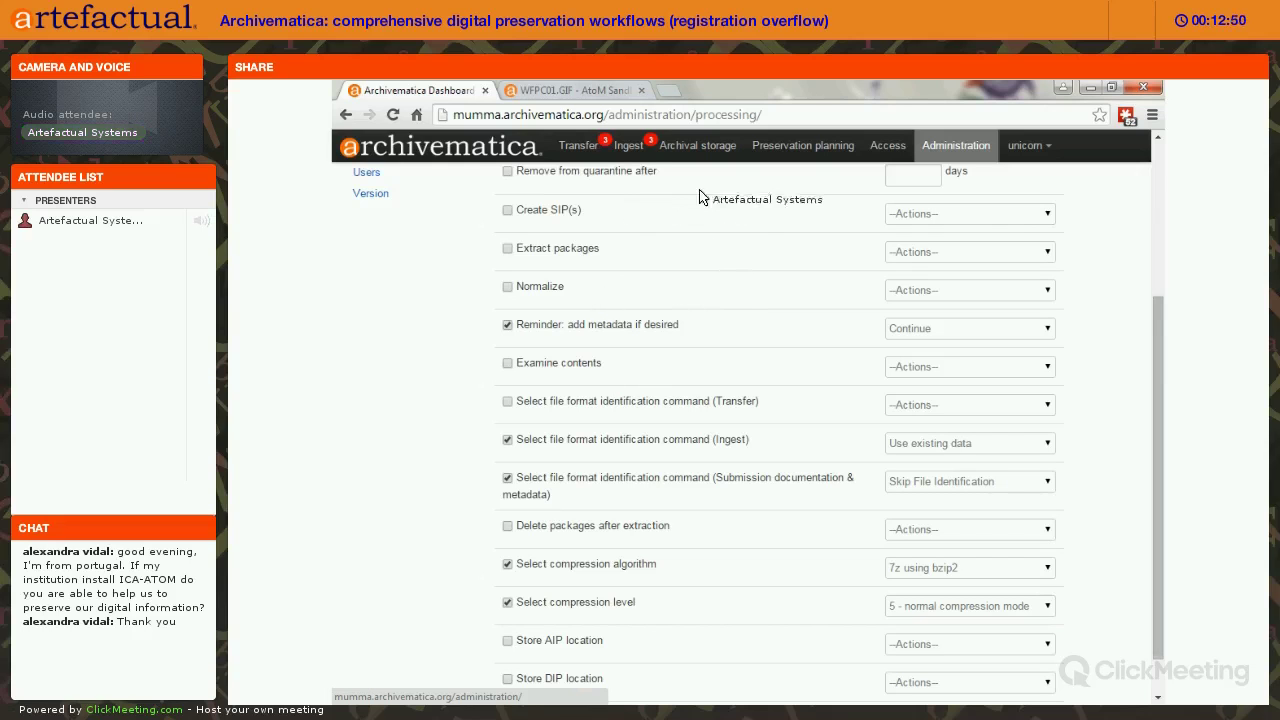
Return to the Transfer dashboard, where DSpace_test awaits a file format identification decision.
{"action": "left_click", "coordinate": [577, 148]}
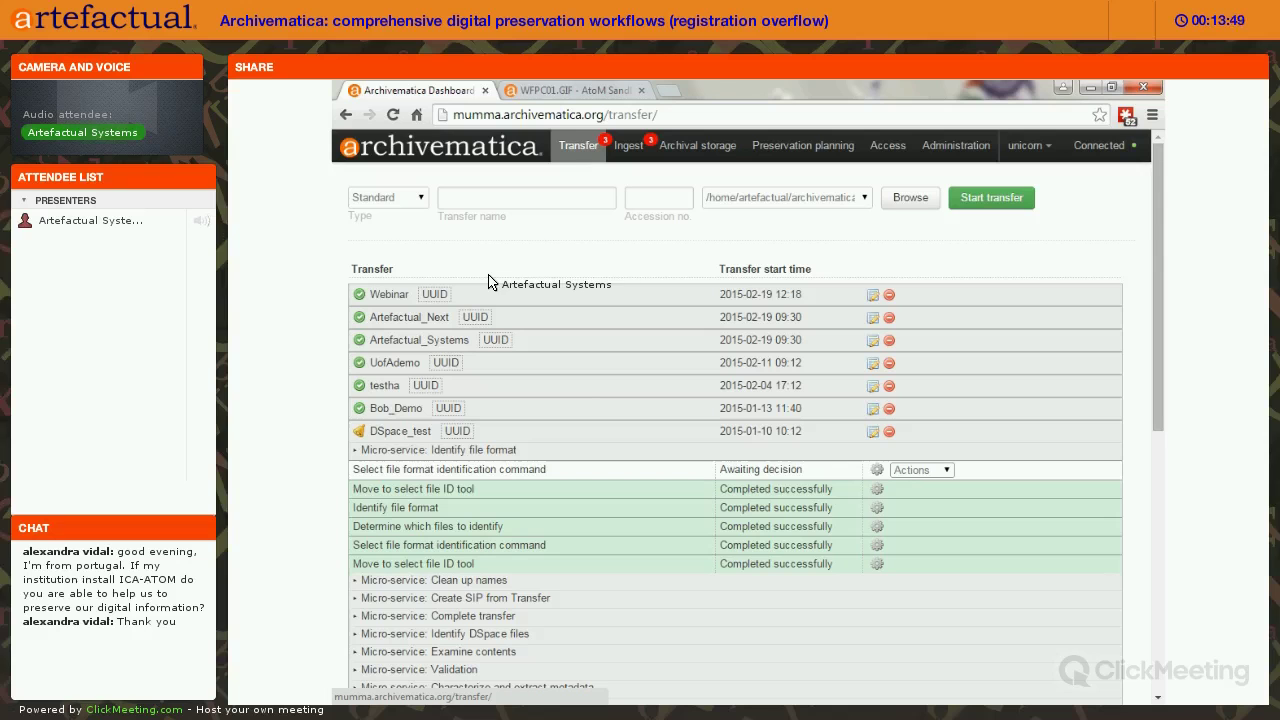
Browse the sampledata location and add the SampleTransfers/Images folder as the transfer source.
{"action": "left_click", "coordinate": [800, 206]}
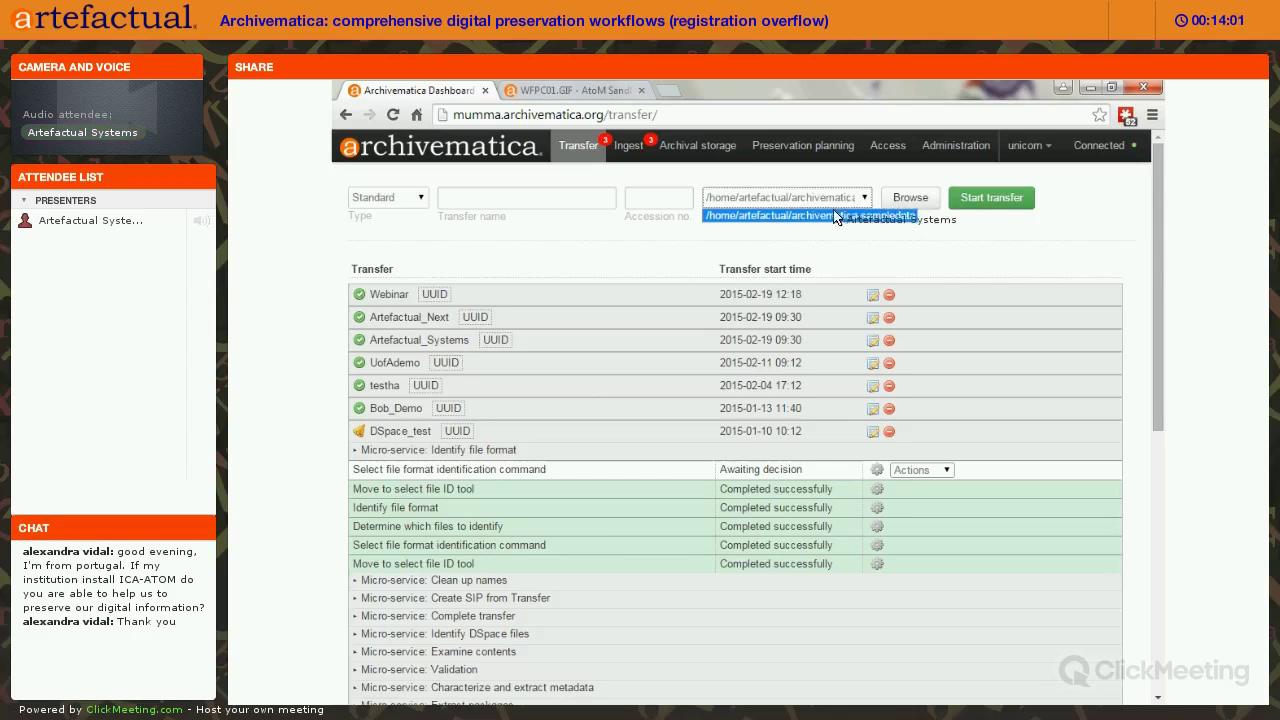
{"action": "left_click", "coordinate": [887, 200]}
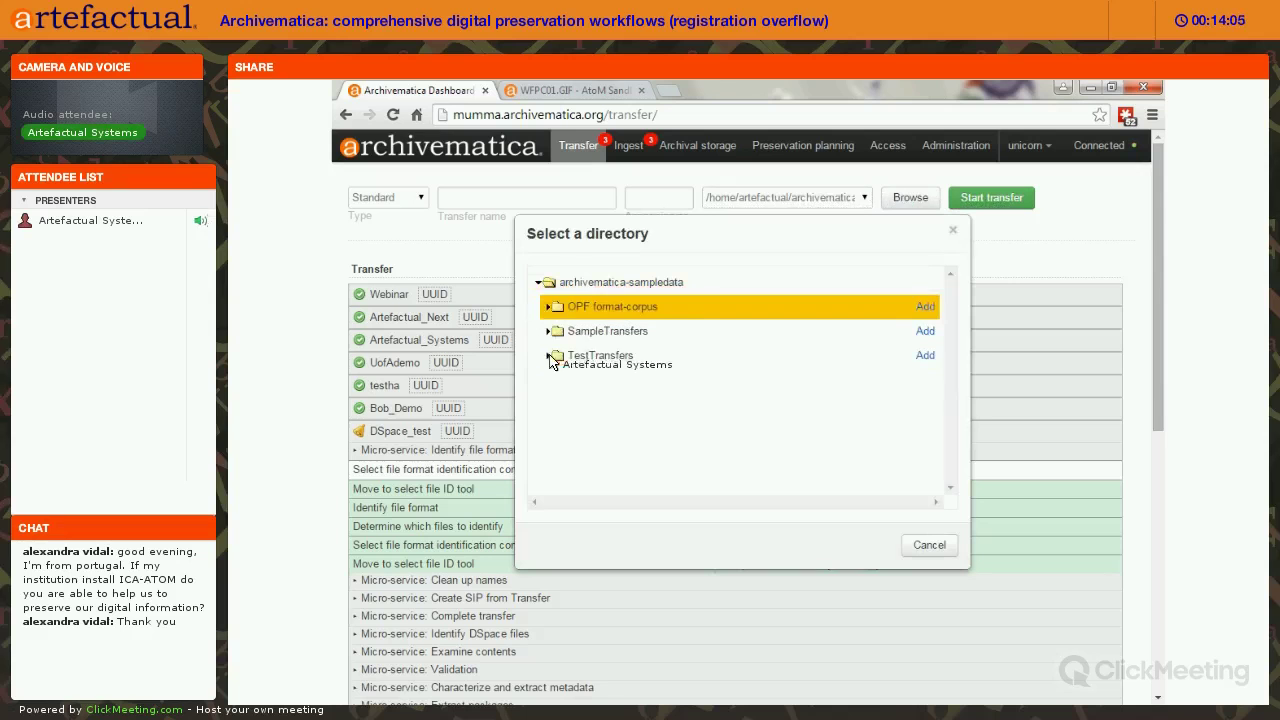
{"action": "left_click", "coordinate": [556, 356]}
{"action": "left_click", "coordinate": [553, 357]}
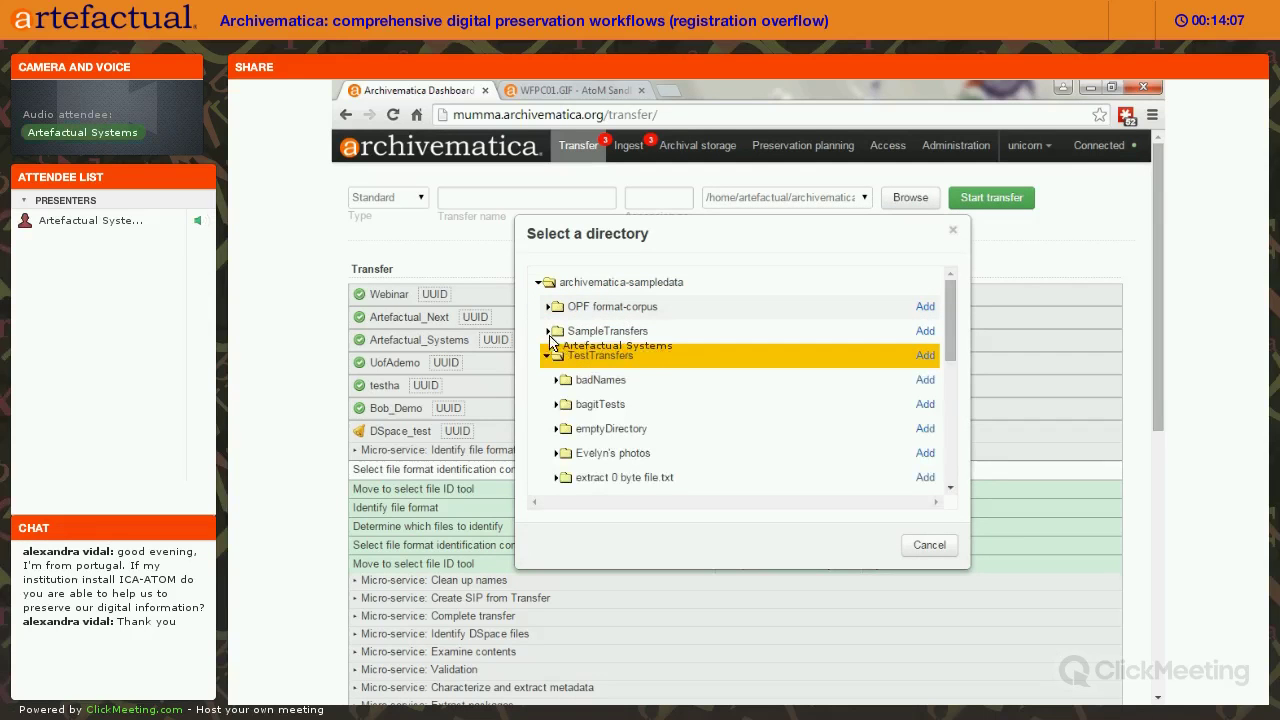
{"action": "left_click", "coordinate": [551, 334]}
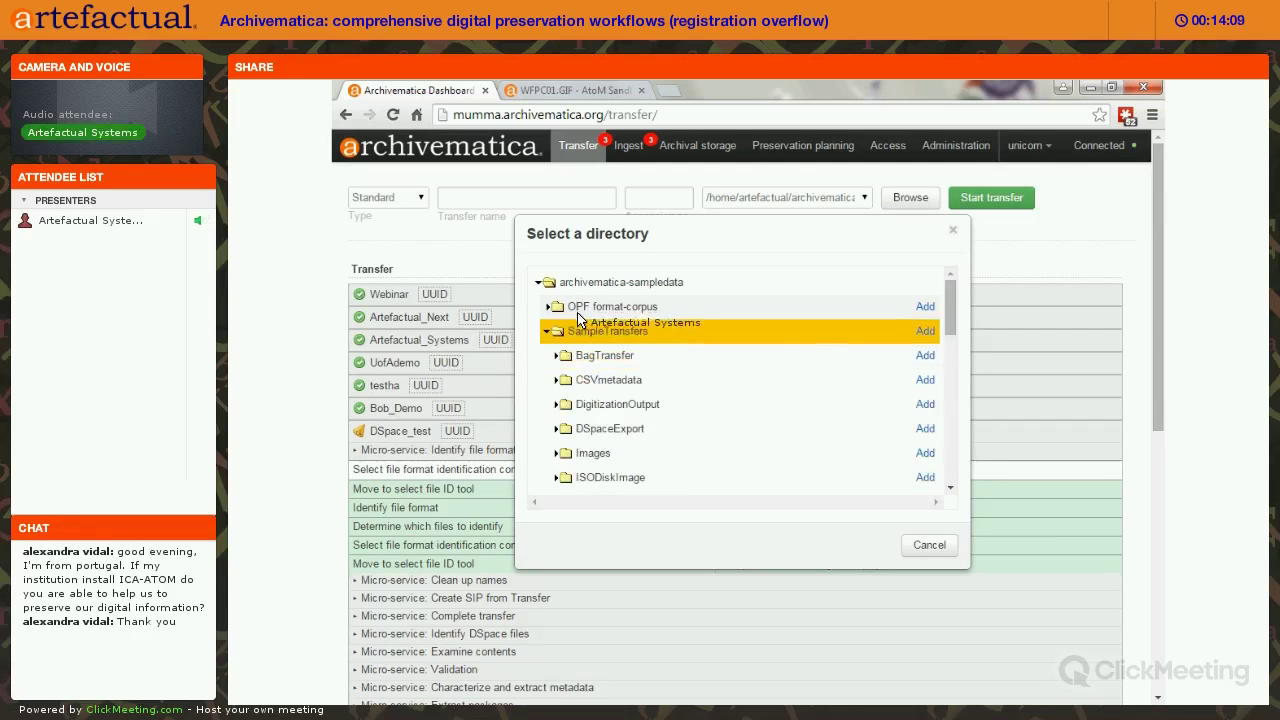
{"action": "left_click", "coordinate": [559, 457]}
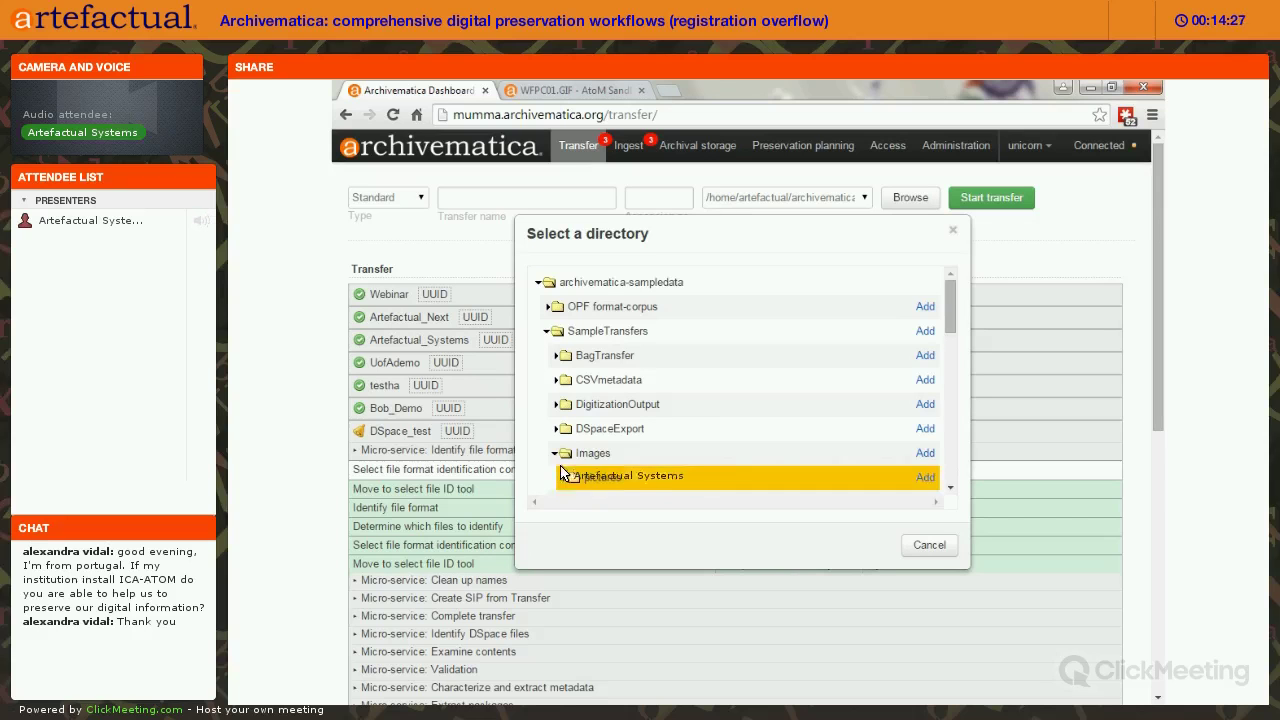
{"action": "left_click", "coordinate": [563, 455]}
{"action": "left_click", "coordinate": [562, 455]}
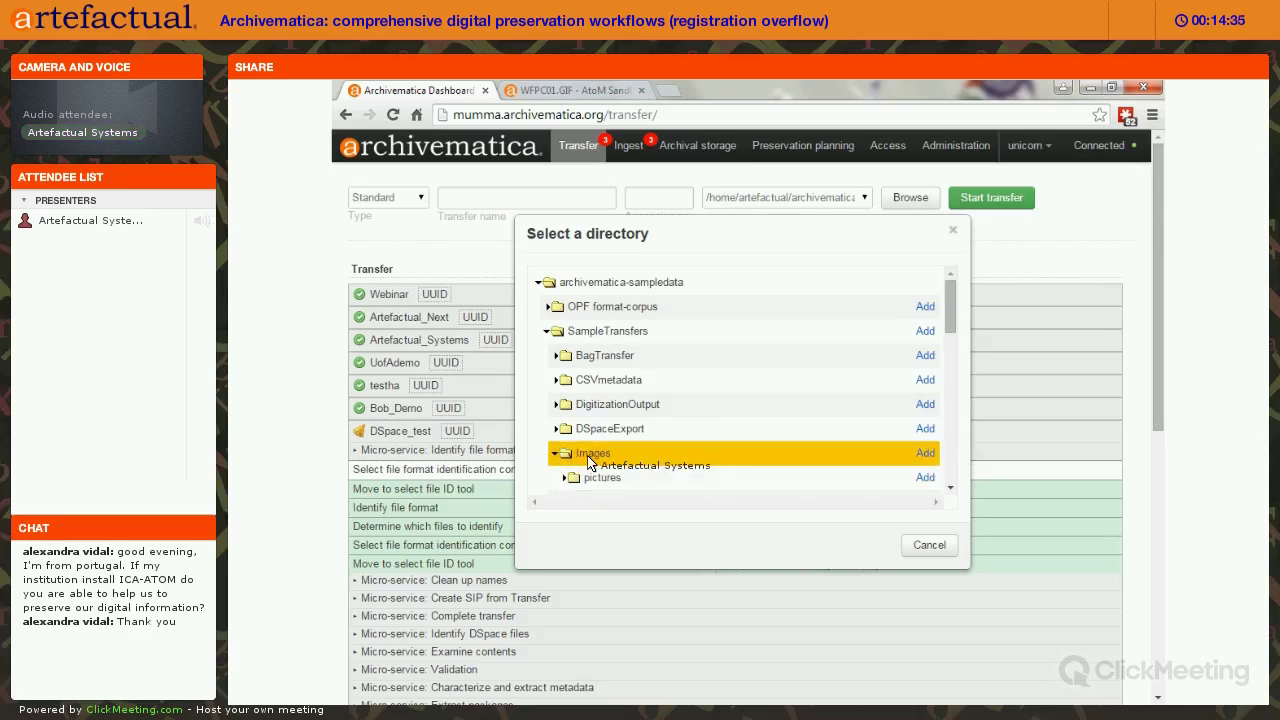
{"action": "left_click", "coordinate": [924, 454]}
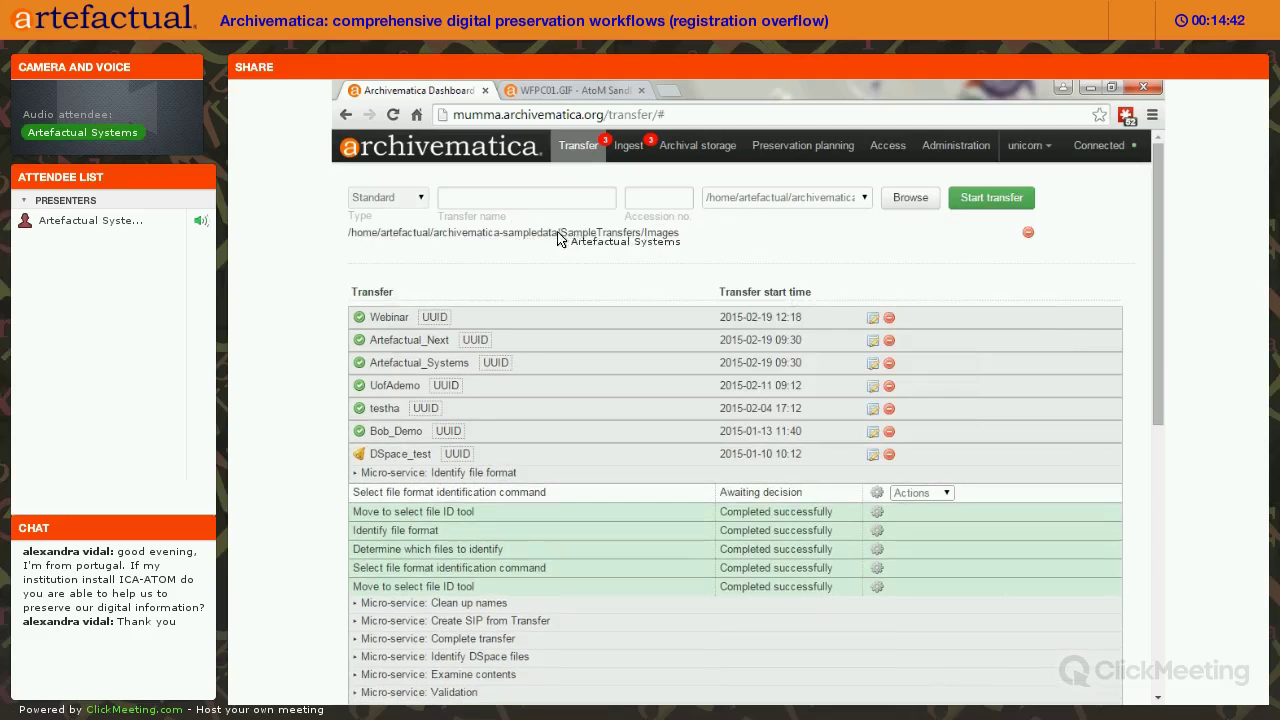
Name the transfer 'Webinar 2' and start it as a standard transfer.
{"action": "left_click", "coordinate": [494, 205]}
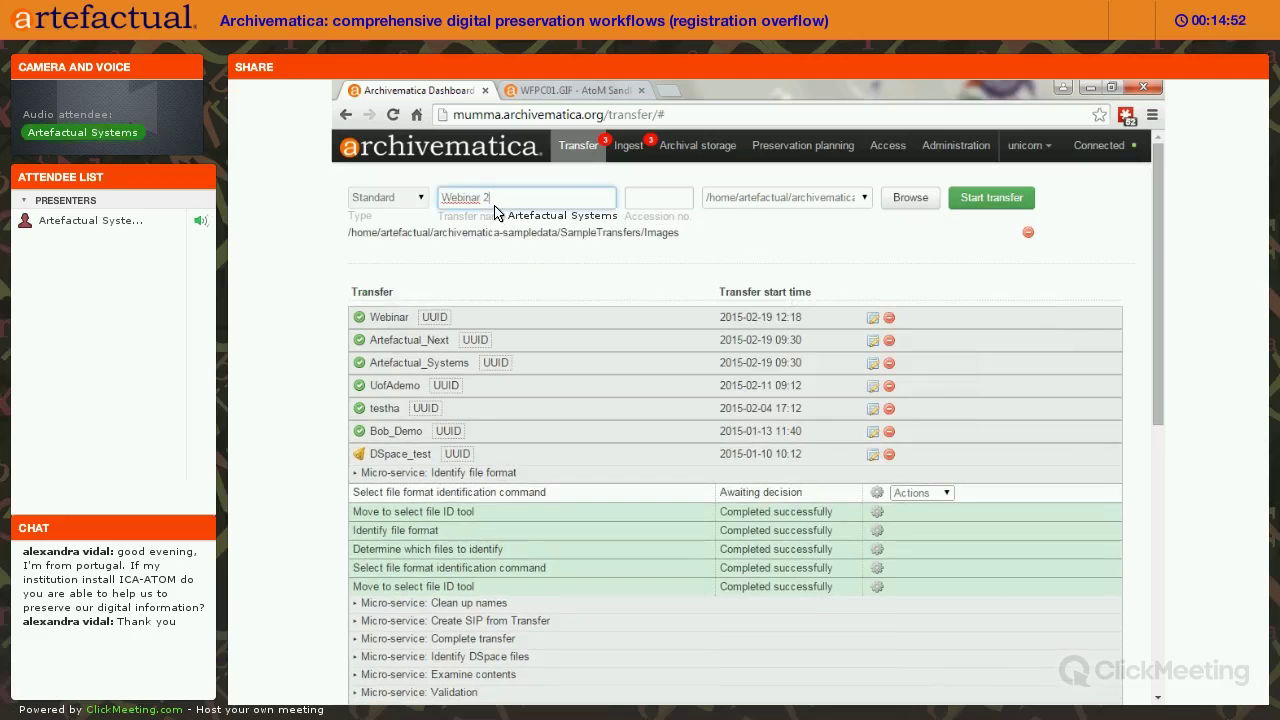
{"action": "left_click", "coordinate": [640, 200]}
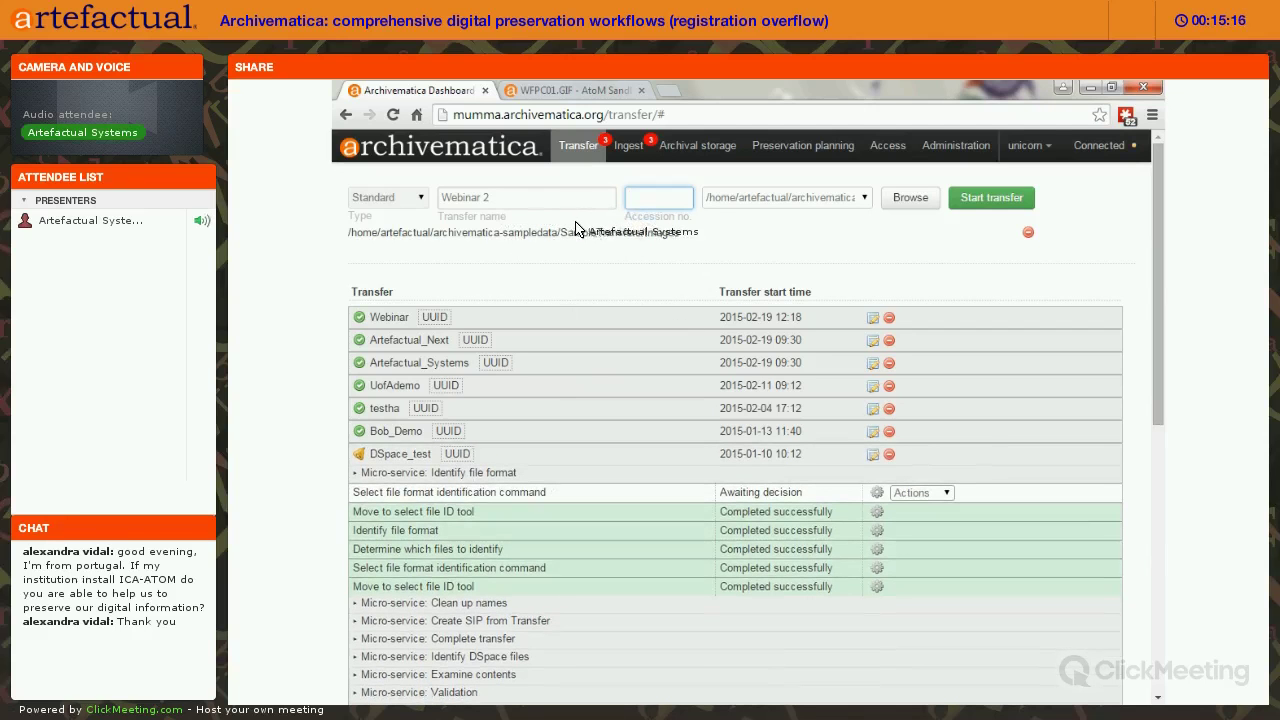
{"action": "left_click", "coordinate": [992, 199]}
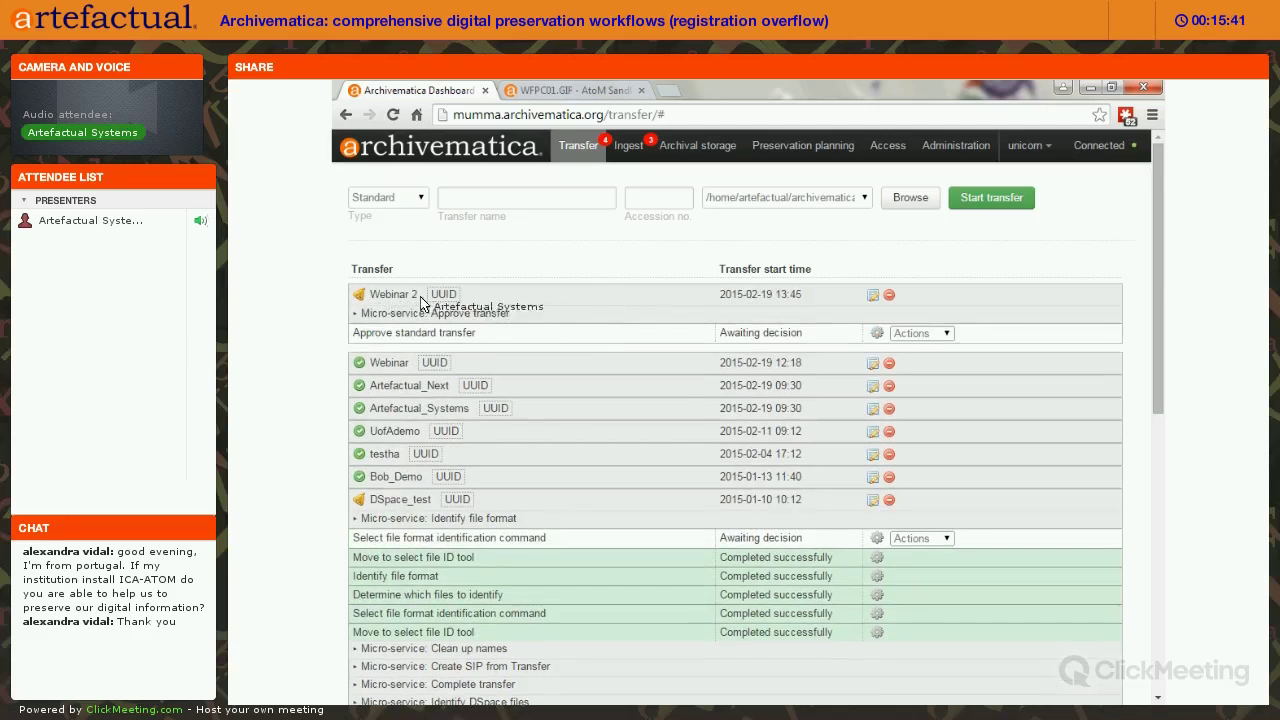
Approve the Webinar 2 standard transfer, then expand Artefactual_Systems' micro-service list.
{"action": "left_click", "coordinate": [944, 336]}
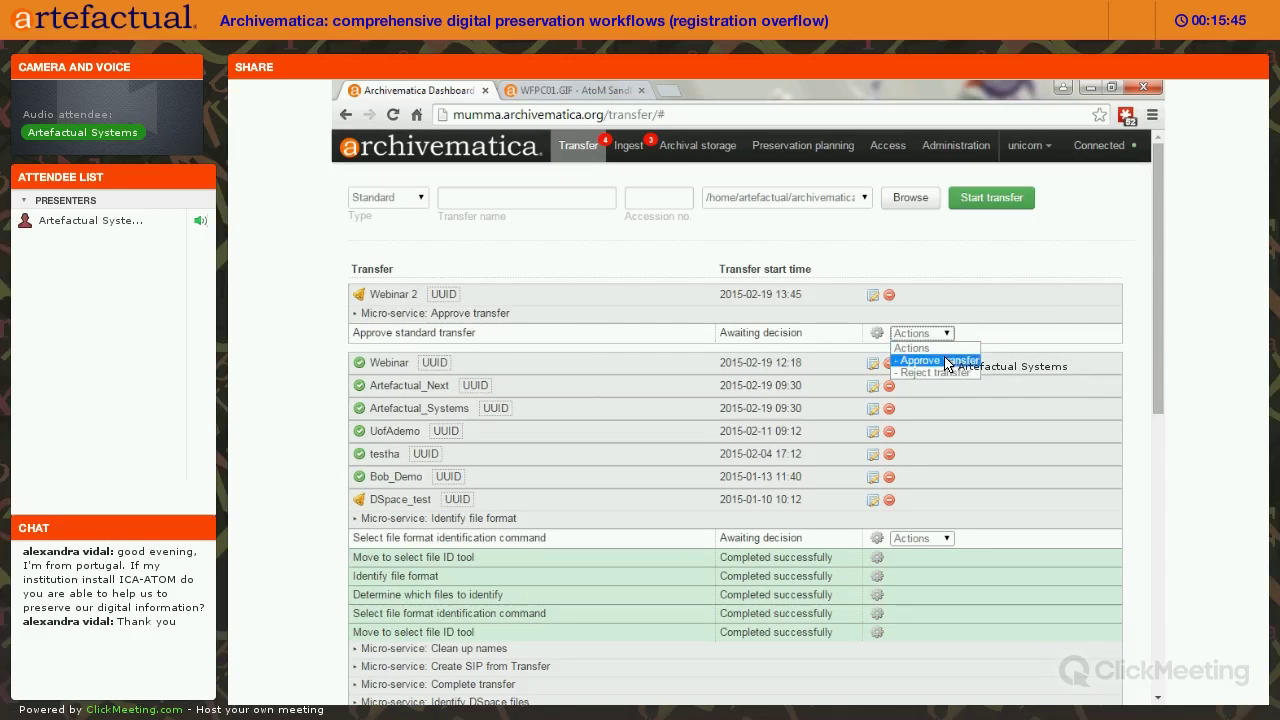
{"action": "left_click", "coordinate": [947, 361]}
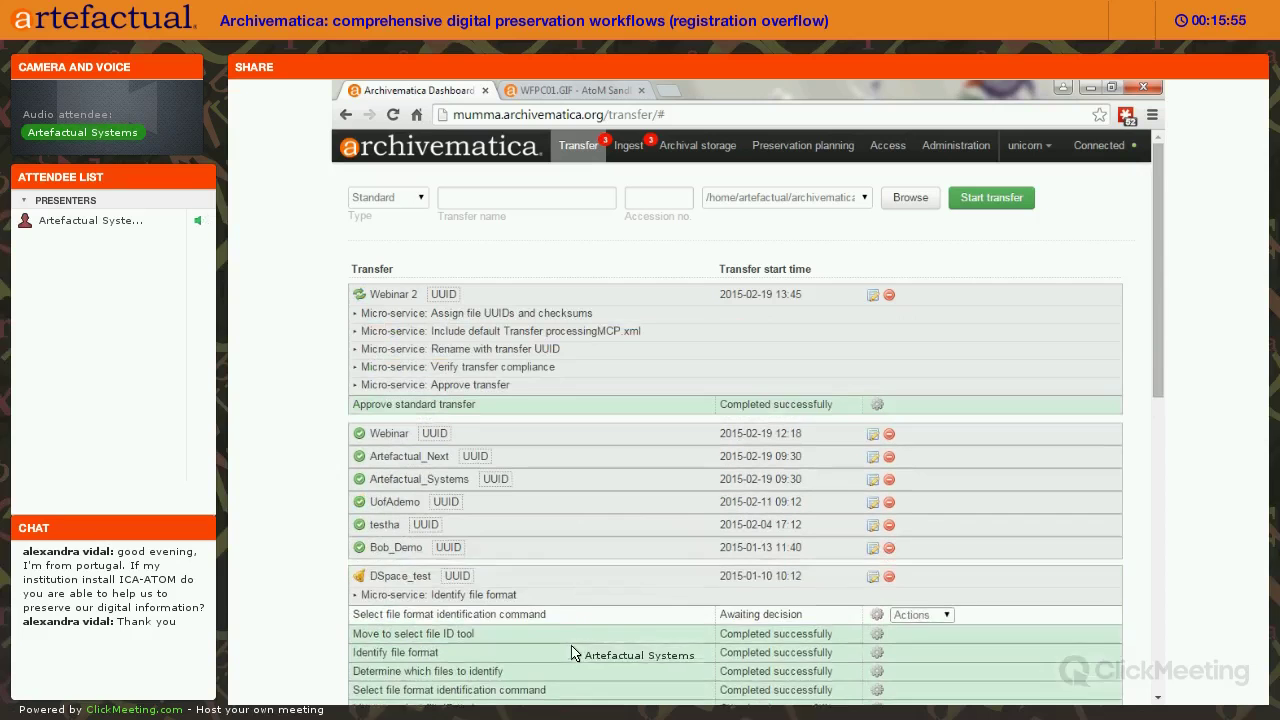
{"action": "left_click", "coordinate": [585, 485]}
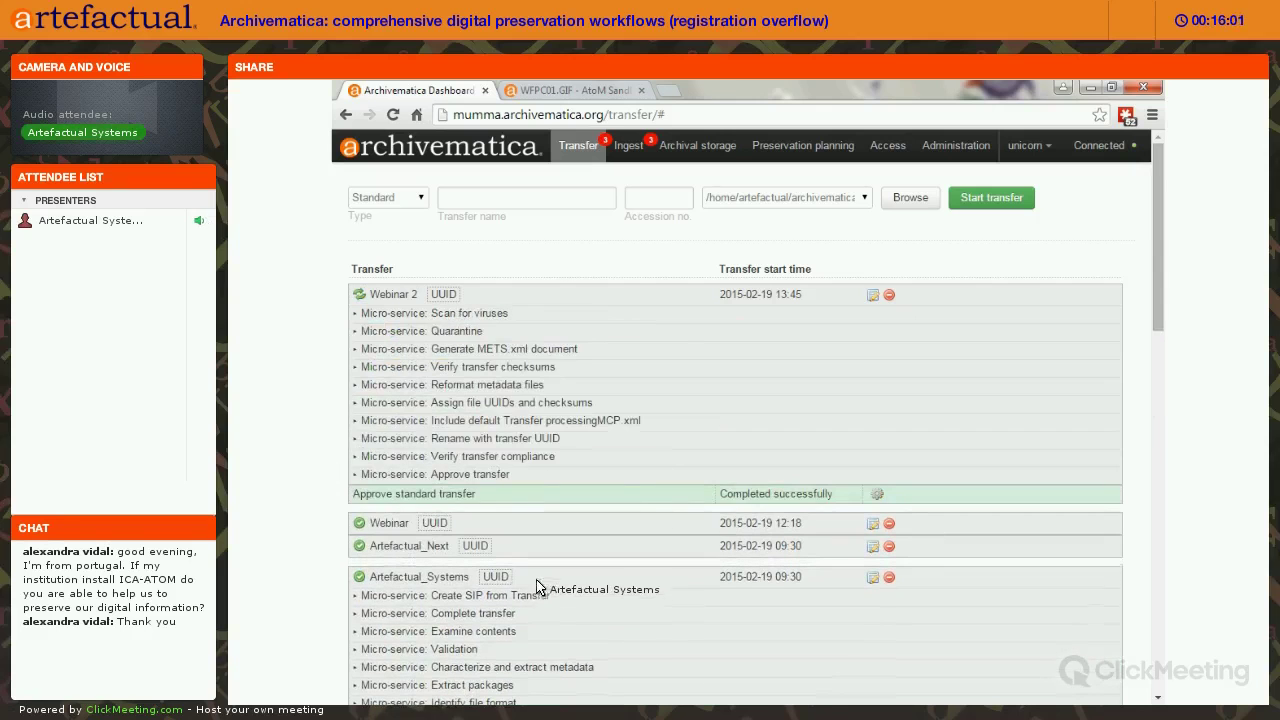
Expand Artefactual_Systems' Characterize and extract metadata and Identify file format jobs, all completed successfully.
{"action": "scroll", "coordinate": [457, 383], "scroll_direction": "down", "scroll_amount": 3}
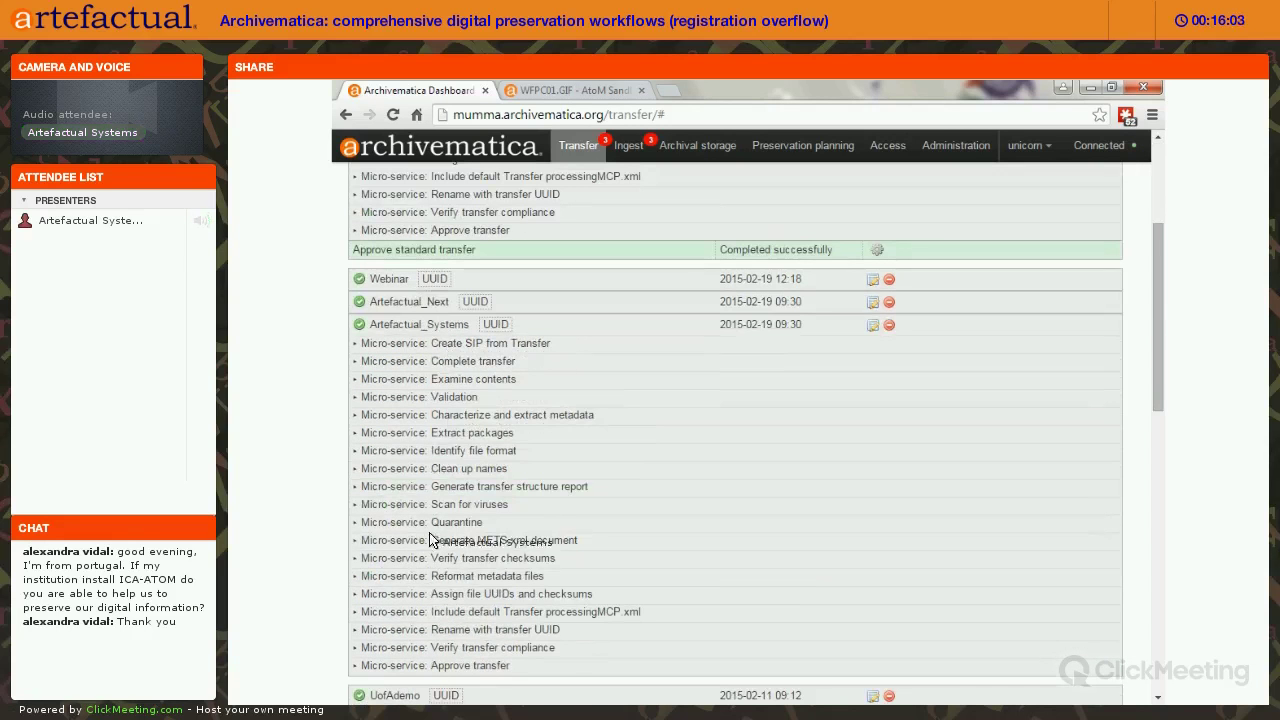
{"action": "left_click", "coordinate": [556, 416]}
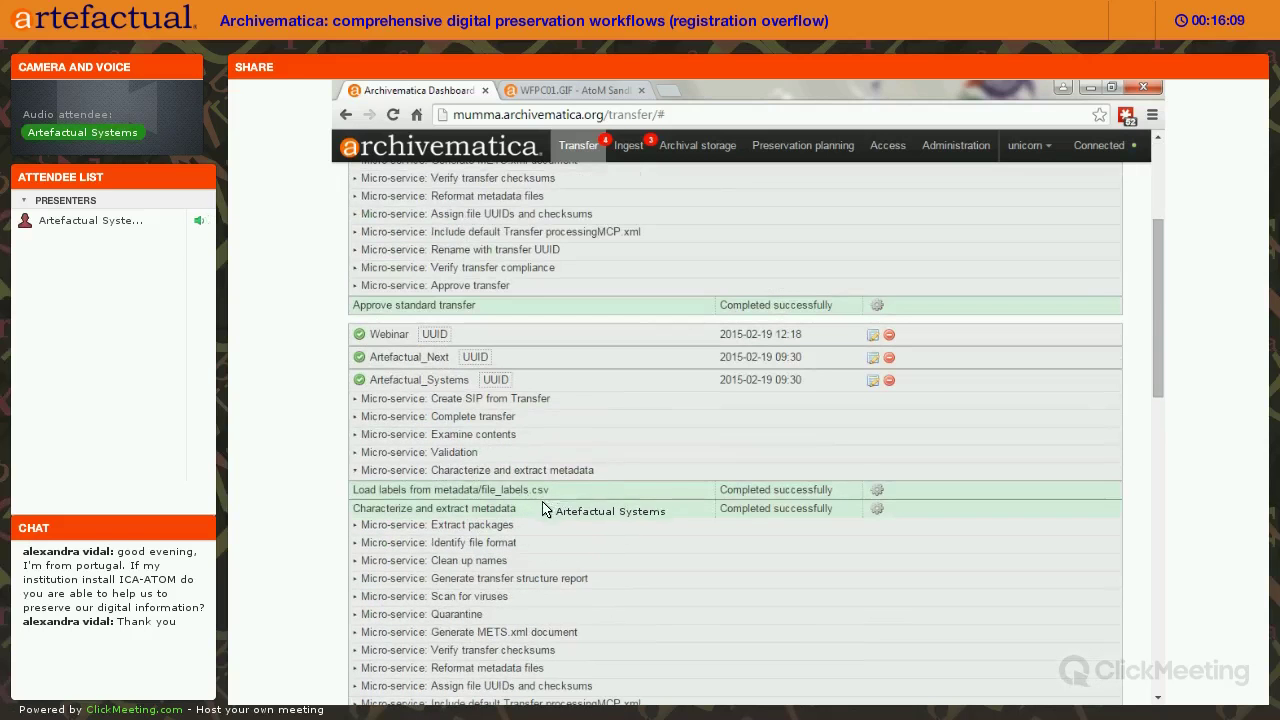
{"action": "left_click", "coordinate": [515, 544]}
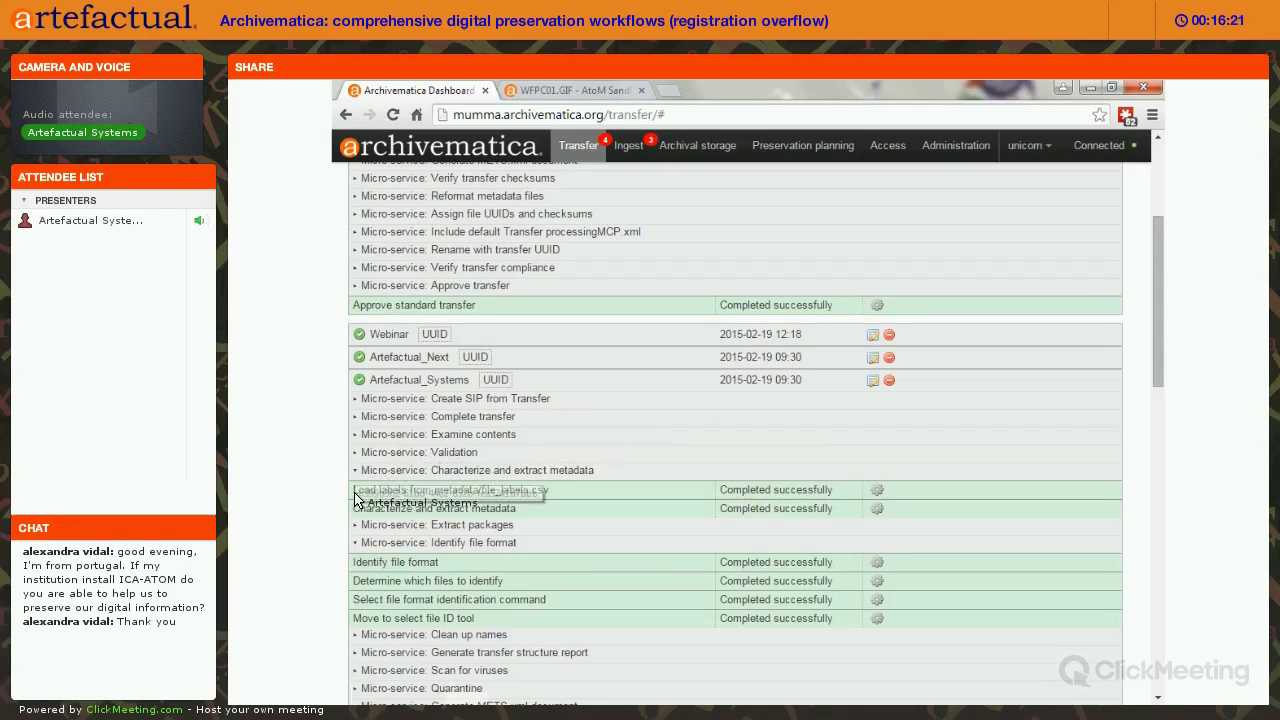
{"action": "left_click", "coordinate": [877, 510]}
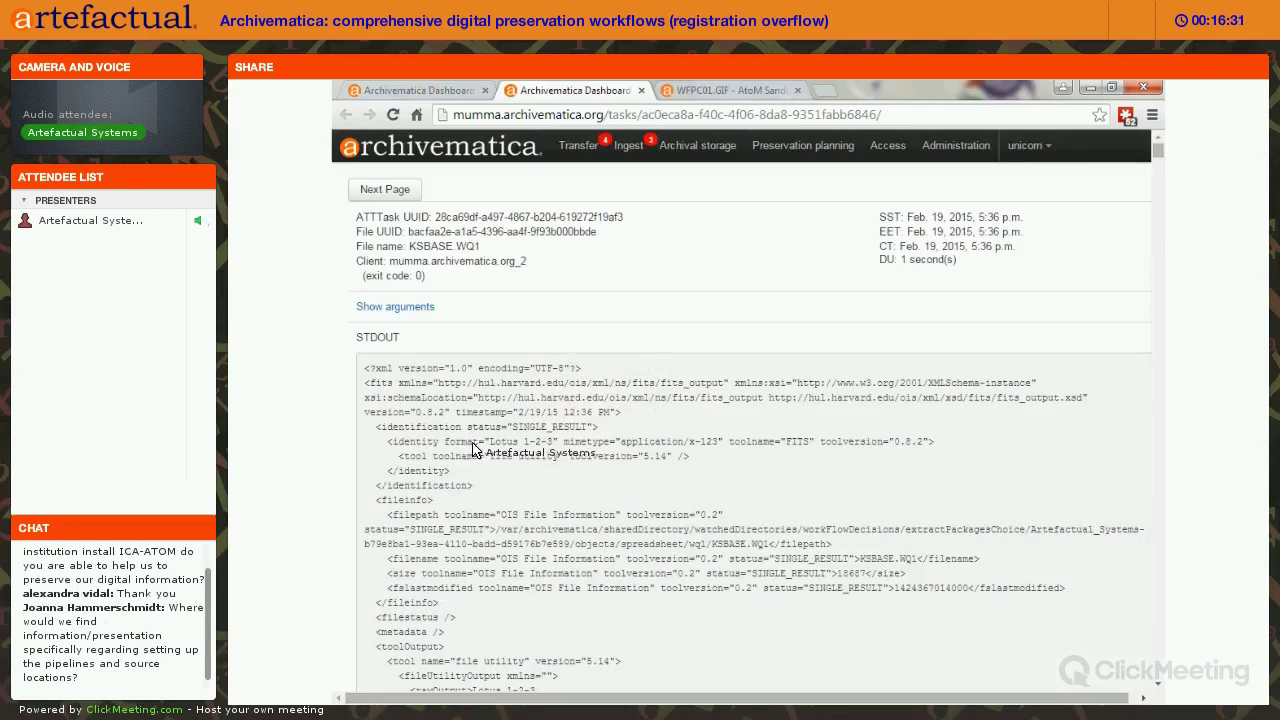
{"action": "left_click", "coordinate": [400, 307]}
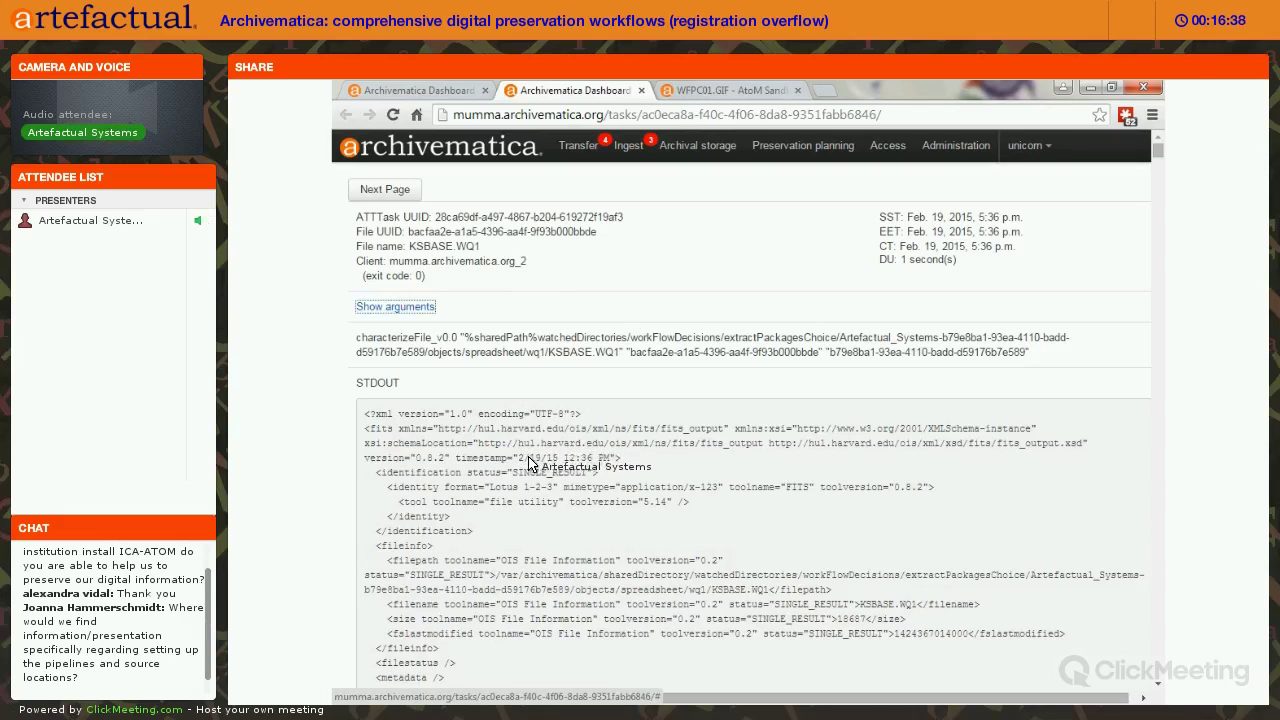
{"action": "scroll", "coordinate": [502, 500], "scroll_direction": "down", "scroll_amount": 10}
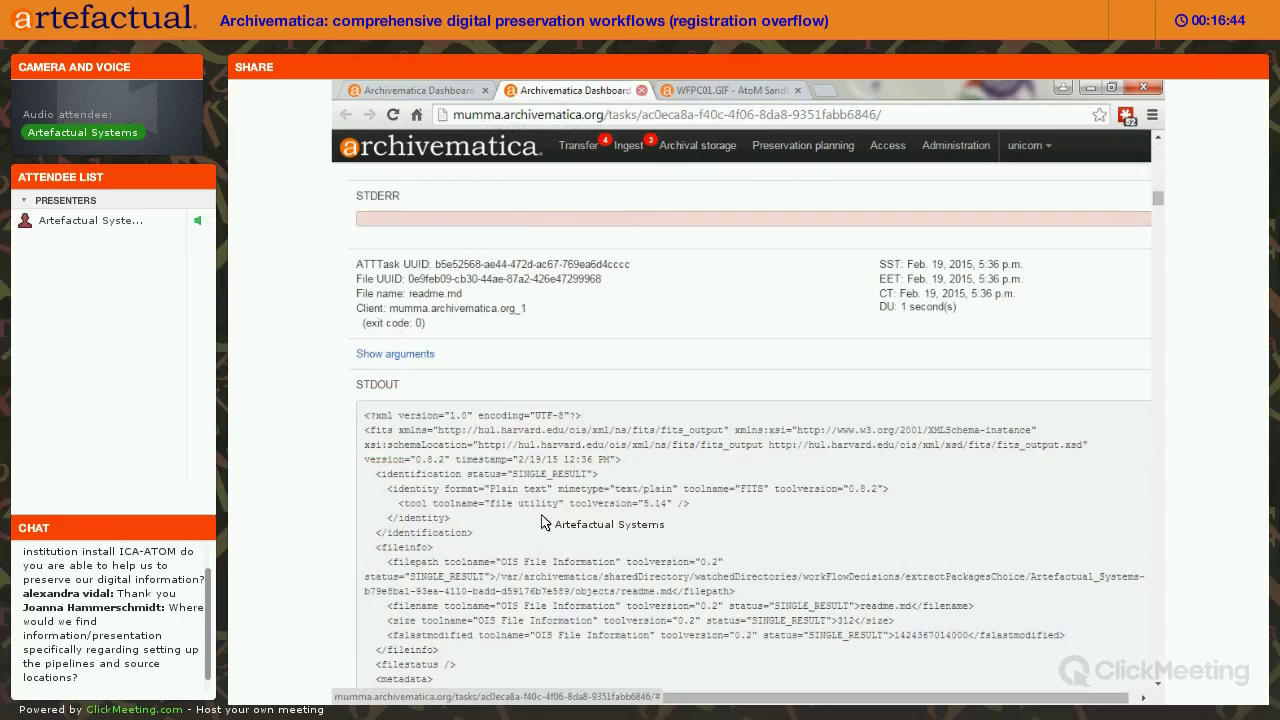
{"action": "key", "text": "ctrl+w"}
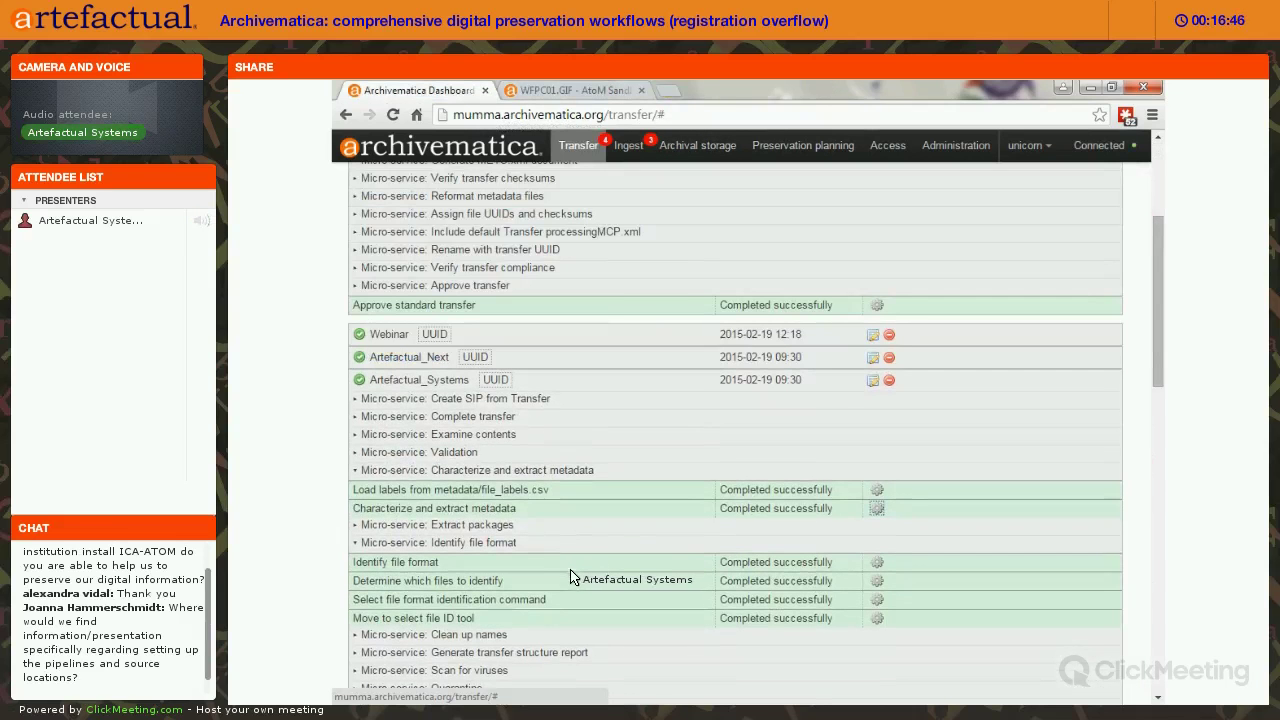
Scroll back to the top to find Webinar 2 awaiting the transfer structure report decision.
{"action": "scroll", "coordinate": [555, 494], "scroll_direction": "up", "scroll_amount": 3}
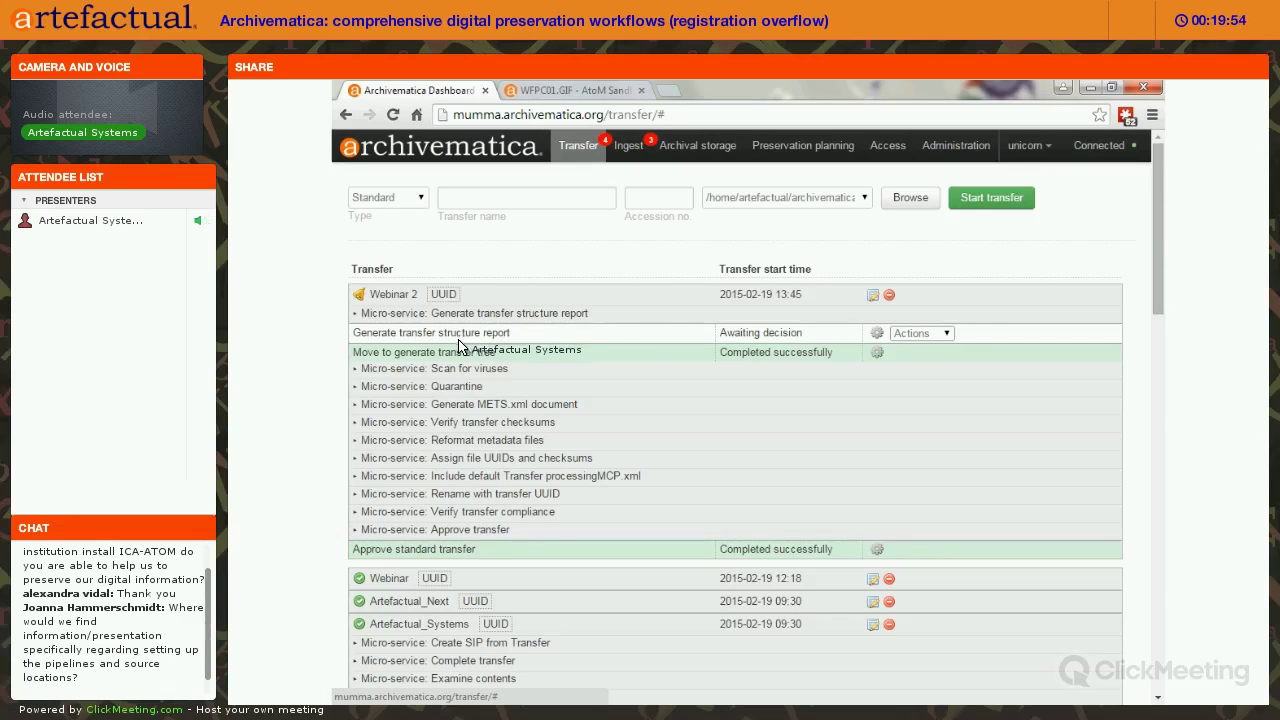
Answer Yes to both transfer structure report decisions for Webinar 2, then collapse its failed job list.
{"action": "left_click", "coordinate": [942, 336]}
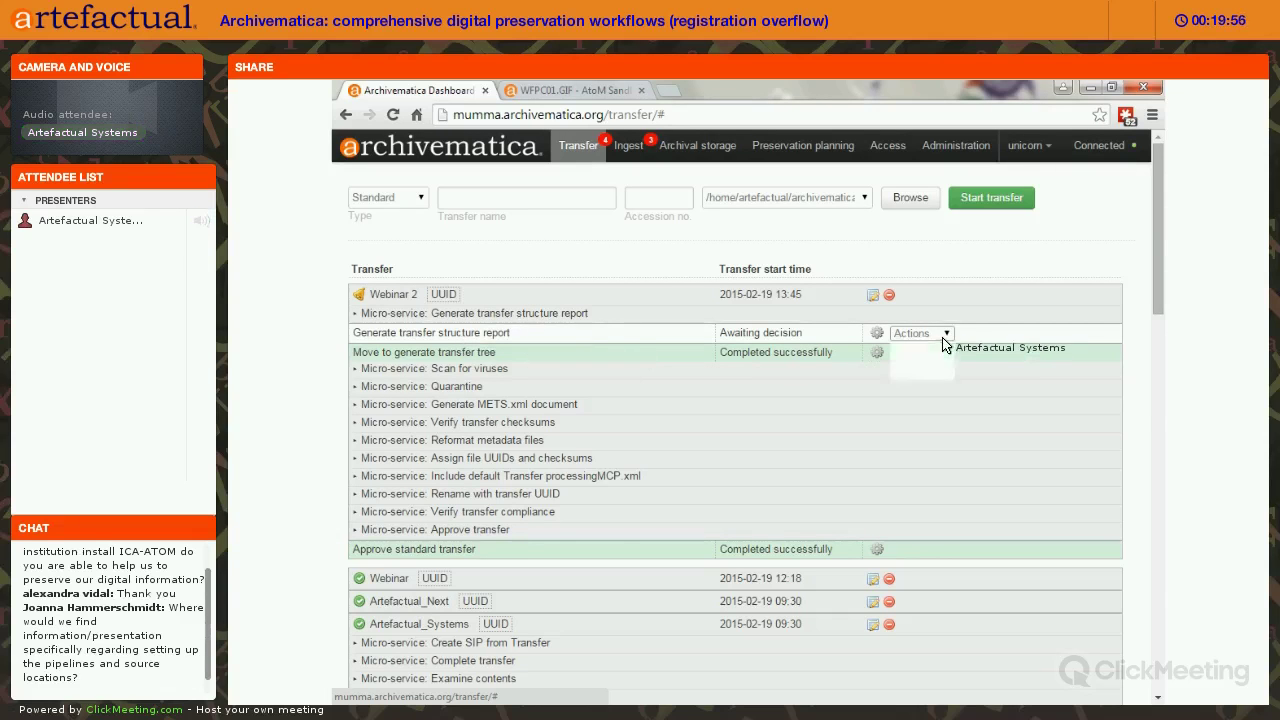
{"action": "left_click", "coordinate": [935, 368]}
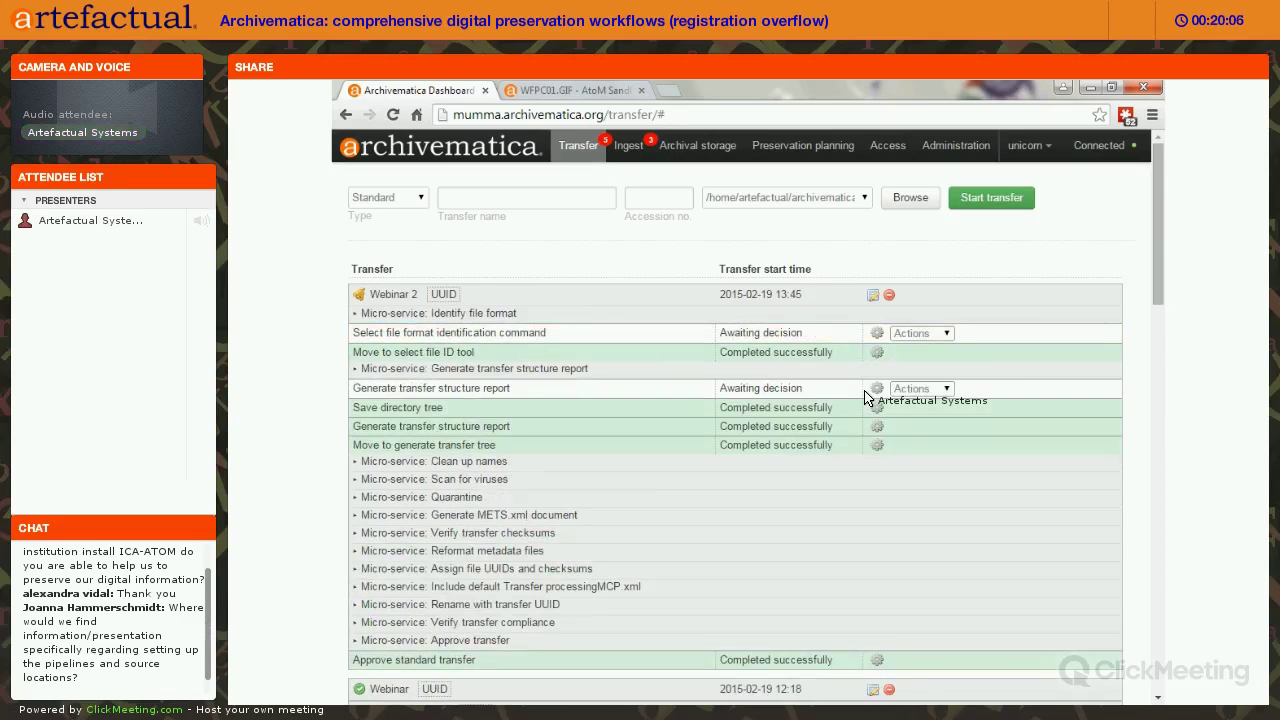
{"action": "left_click", "coordinate": [922, 390]}
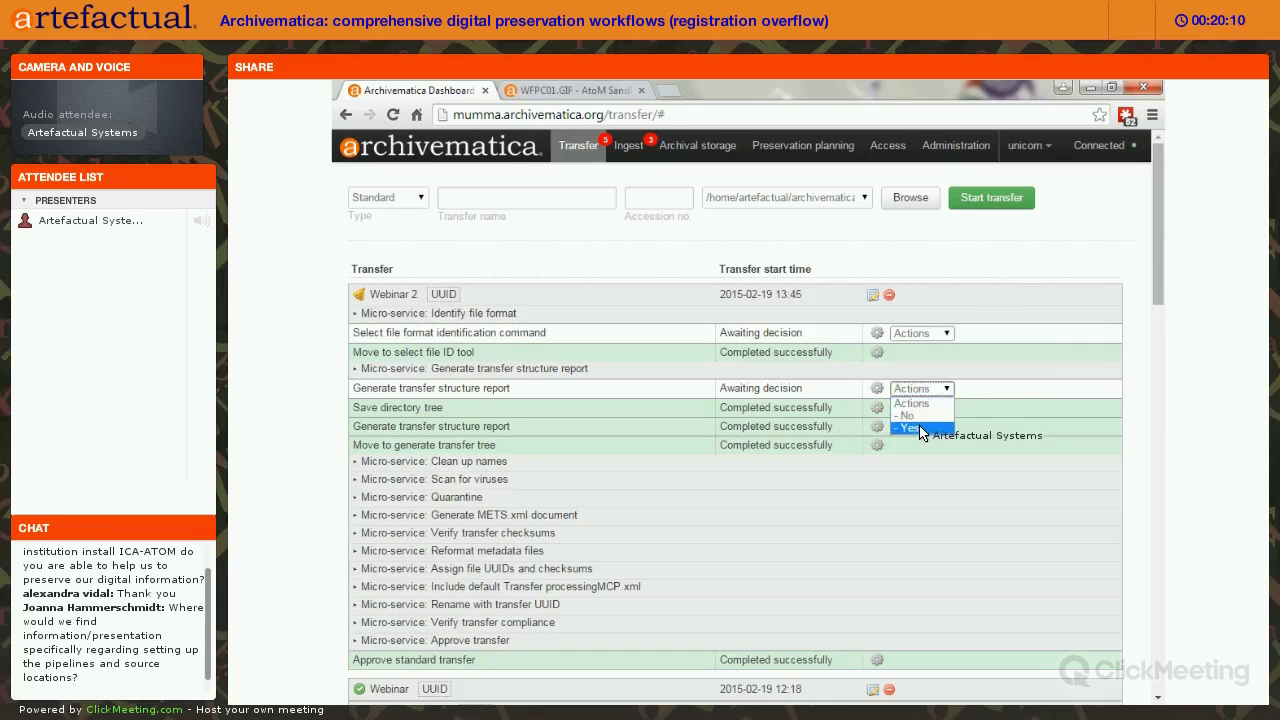
{"action": "left_click", "coordinate": [912, 428]}
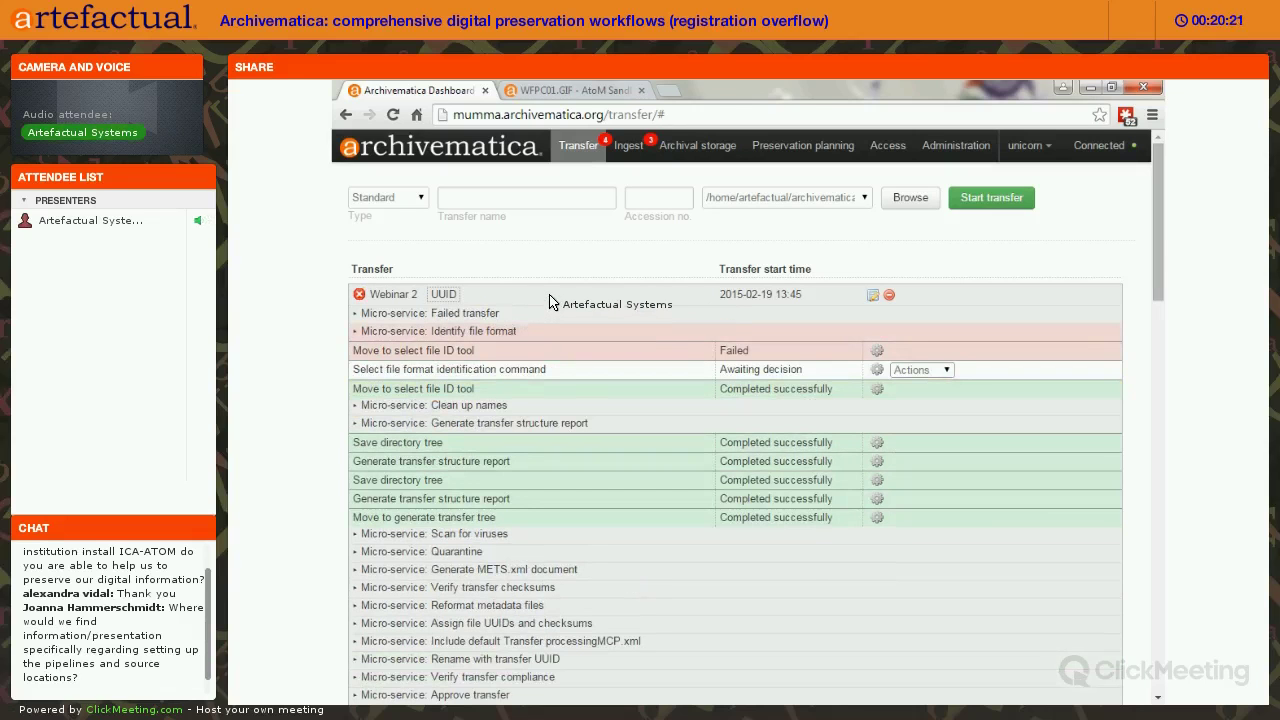
{"action": "left_click", "coordinate": [545, 298]}
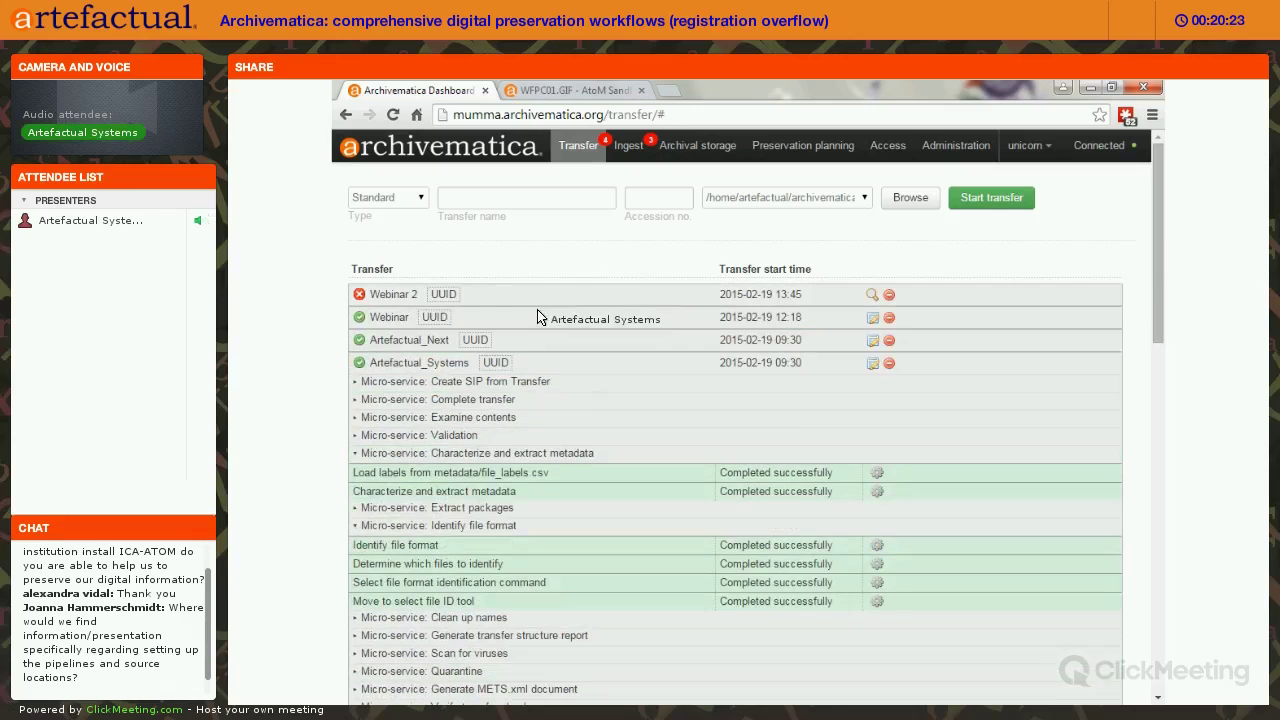
Expand the Webinar transfer and list its completed Identify file format jobs.
{"action": "left_click", "coordinate": [548, 320]}
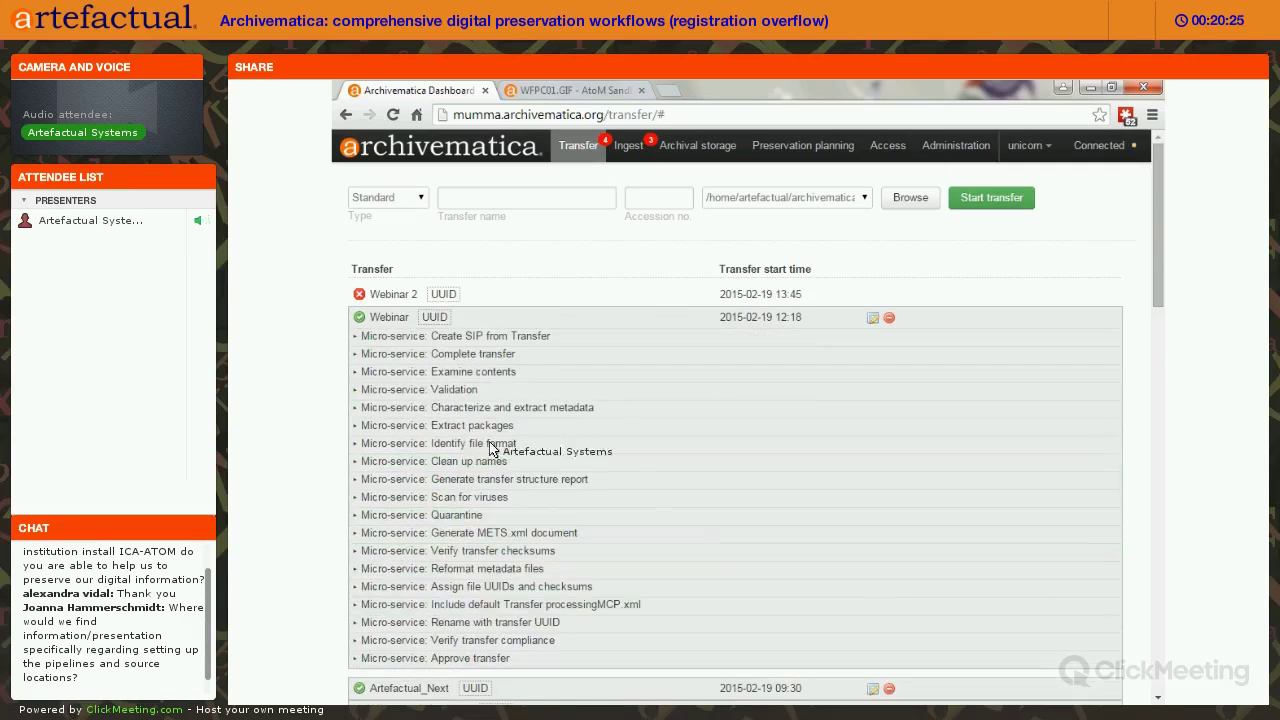
{"action": "left_click", "coordinate": [495, 445]}
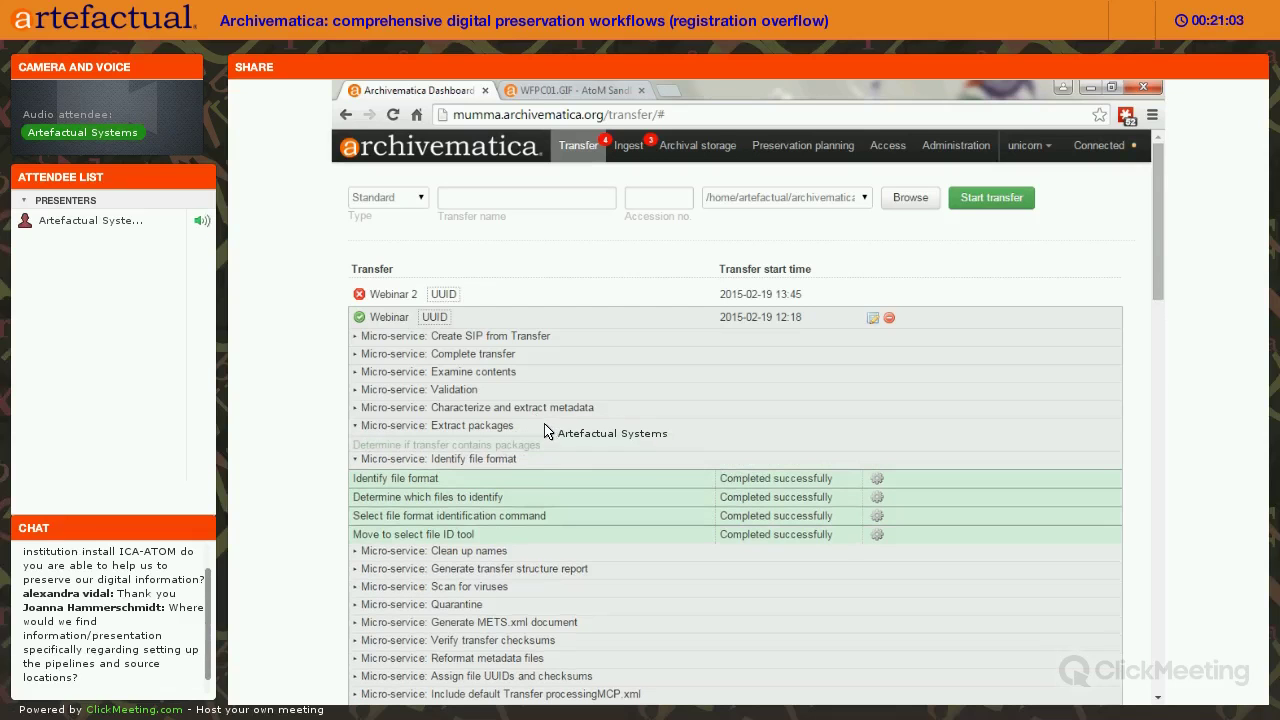
Expand the Webinar transfer's Extract packages and Characterize and extract metadata job lists.
{"action": "left_click", "coordinate": [546, 428]}
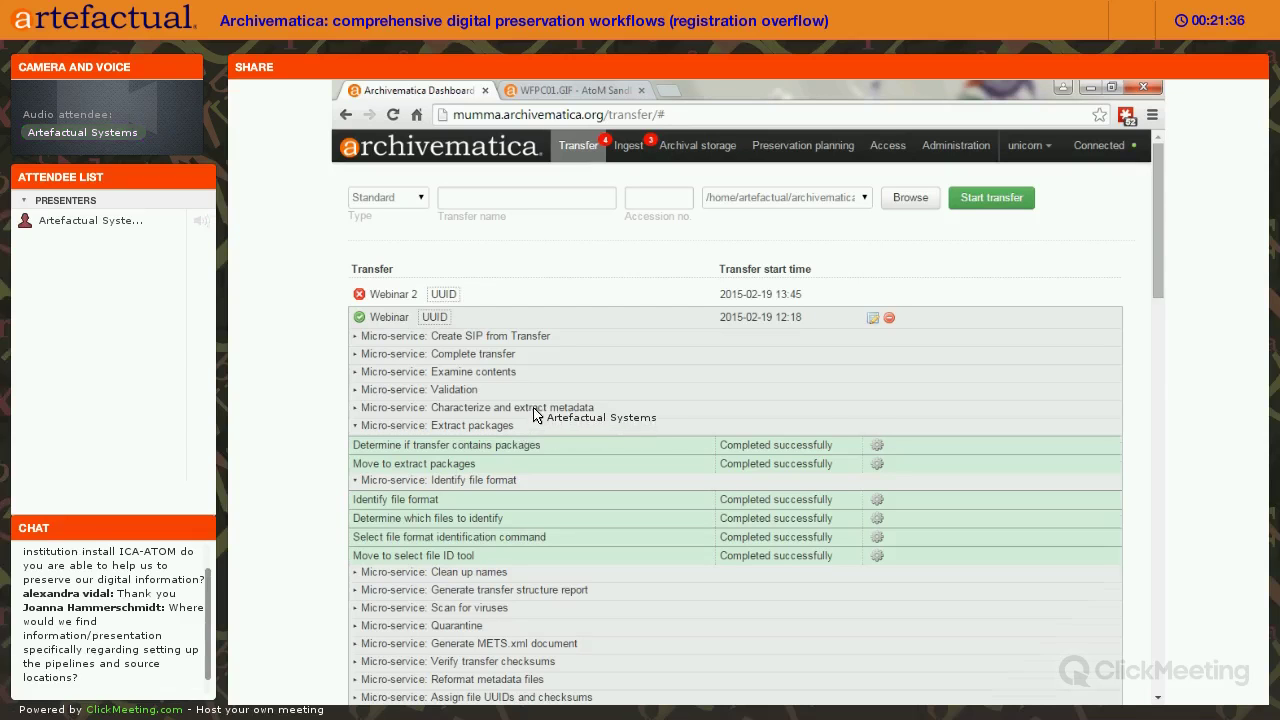
{"action": "left_click", "coordinate": [532, 414]}
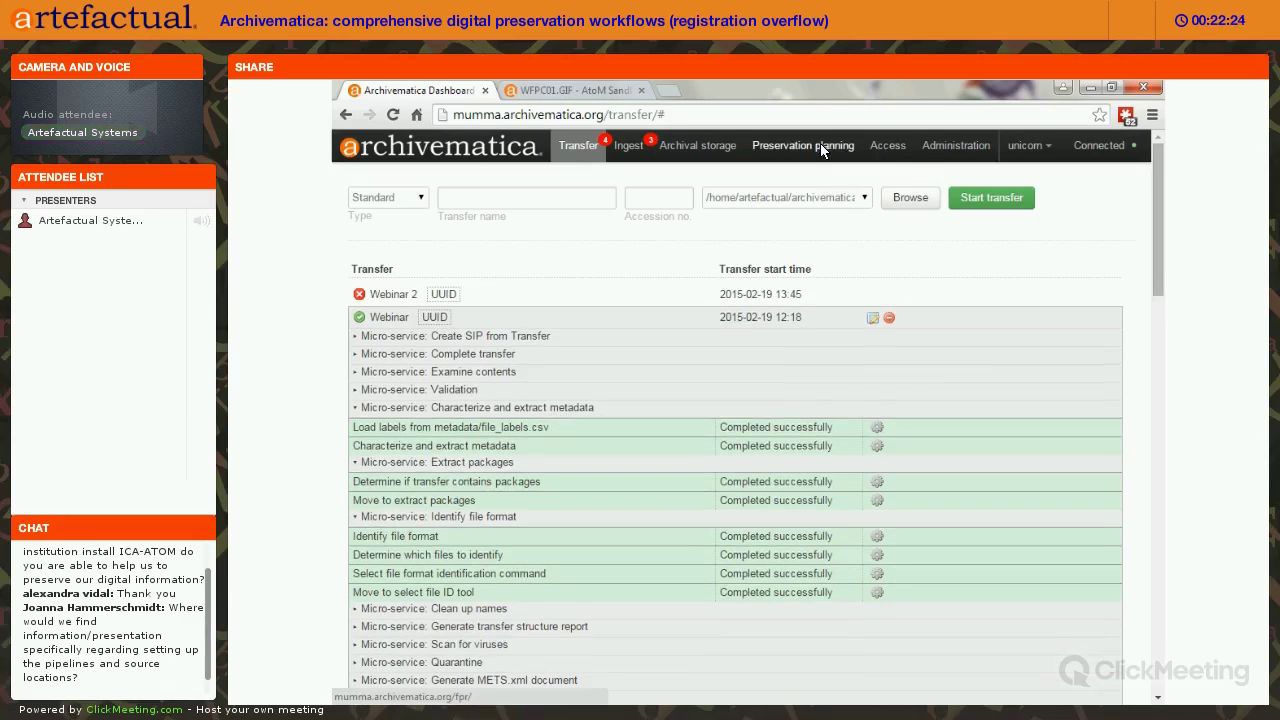
Open Preservation planning and list the characterization commands: ExifTool, FFprobe, FITS, fiwalk and MediaInfo.
{"action": "left_click", "coordinate": [820, 145]}
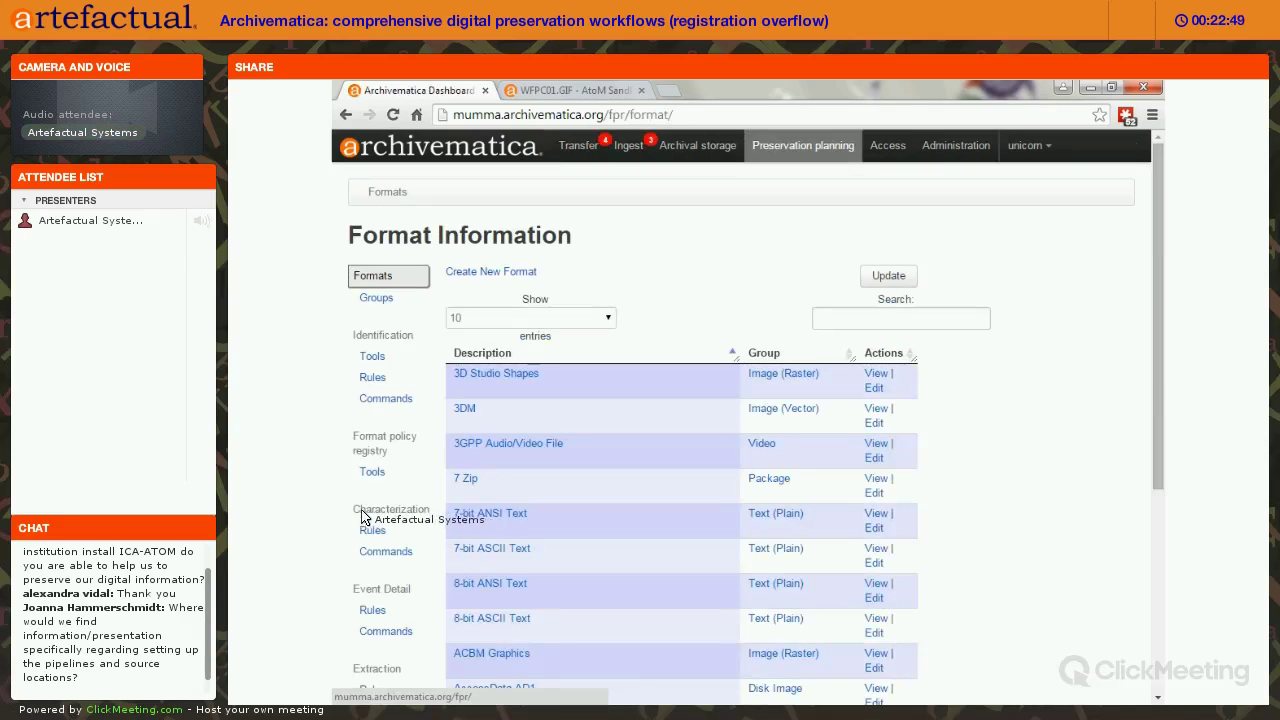
{"action": "left_click", "coordinate": [386, 551]}
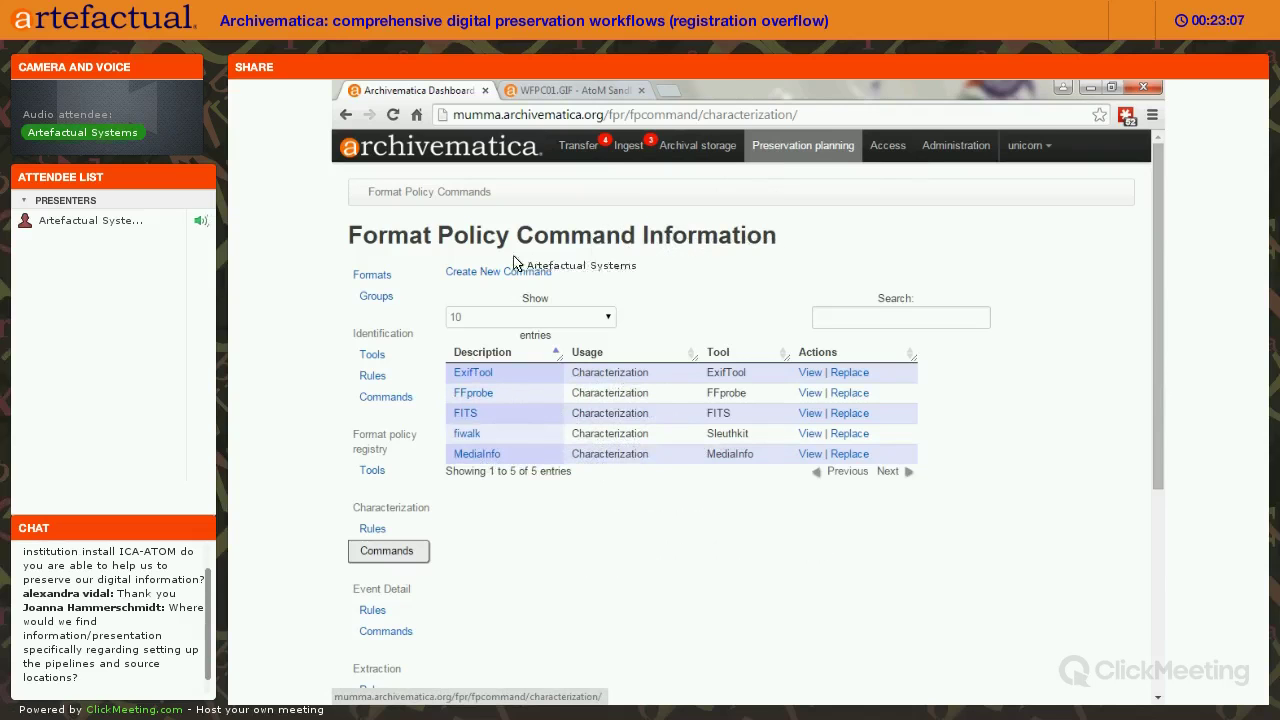
Reload the Format Information page listing formats from 3D Studio Shapes and 3DM onward.
{"action": "left_click", "coordinate": [365, 276]}
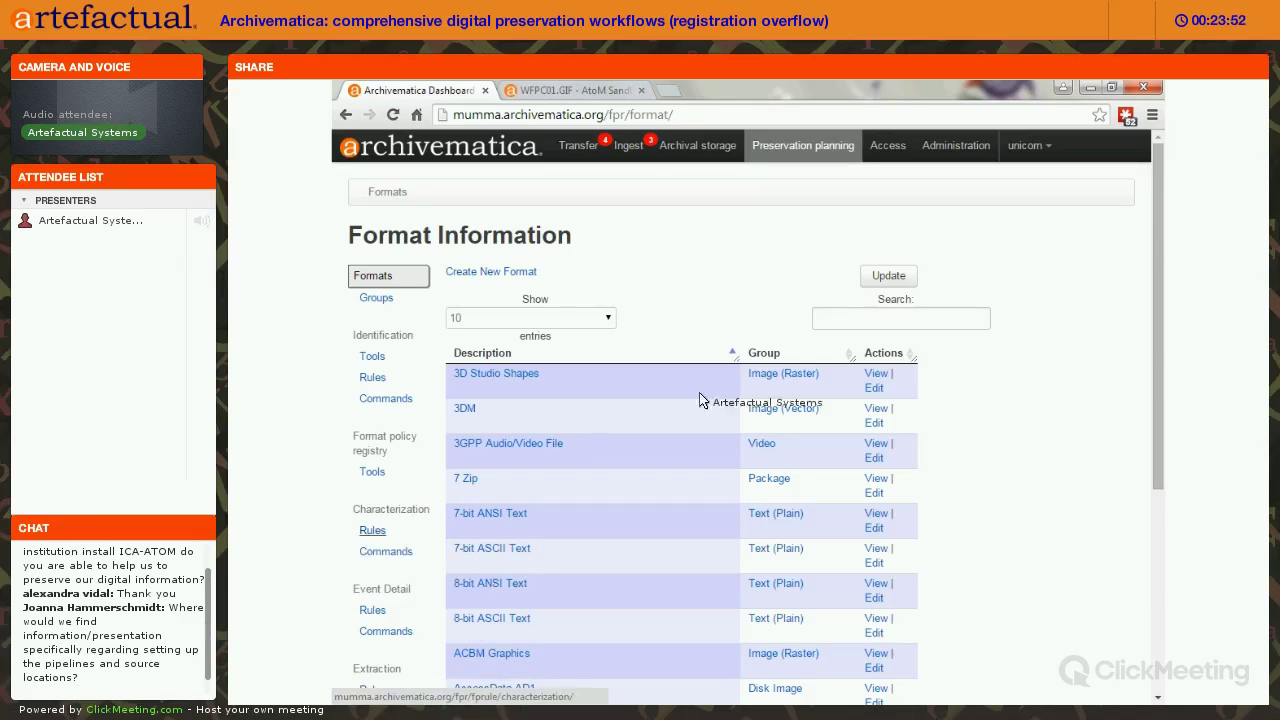
On the Transfer page, expand the Webinar transfer's Validation, Examine contents and Create SIP from Transfer jobs.
{"action": "left_click", "coordinate": [573, 150]}
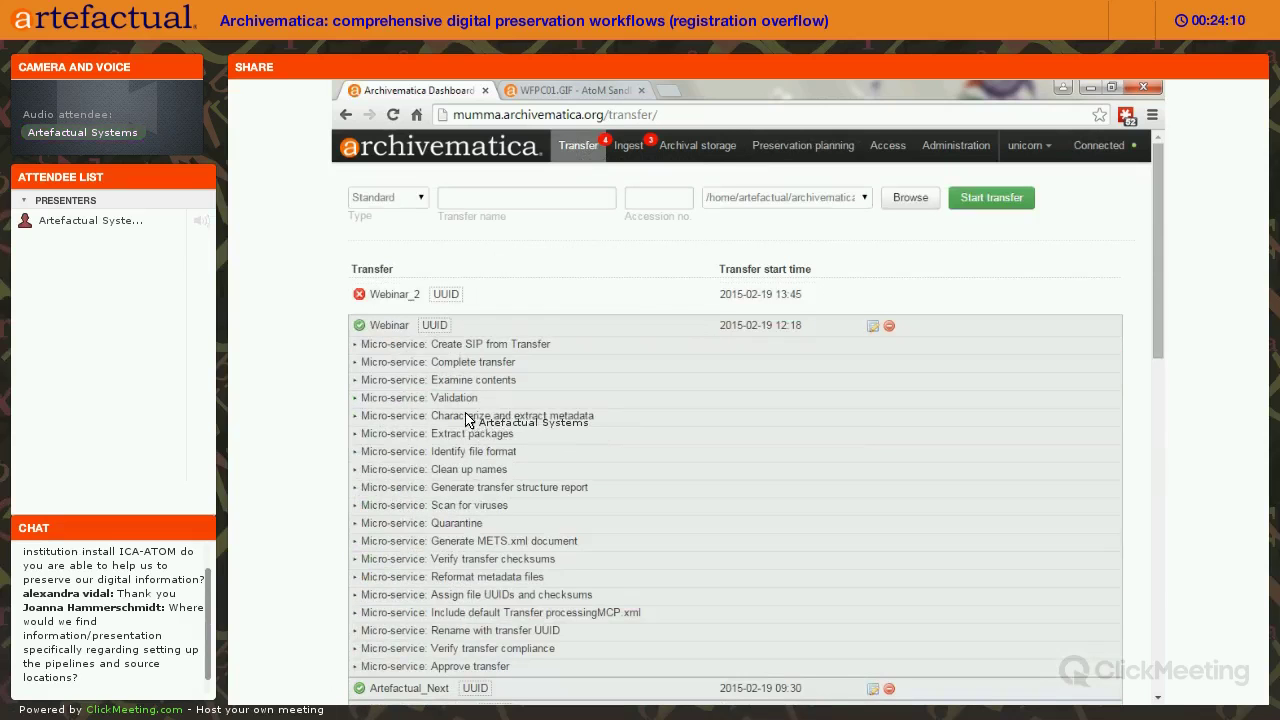
{"action": "left_click", "coordinate": [452, 392]}
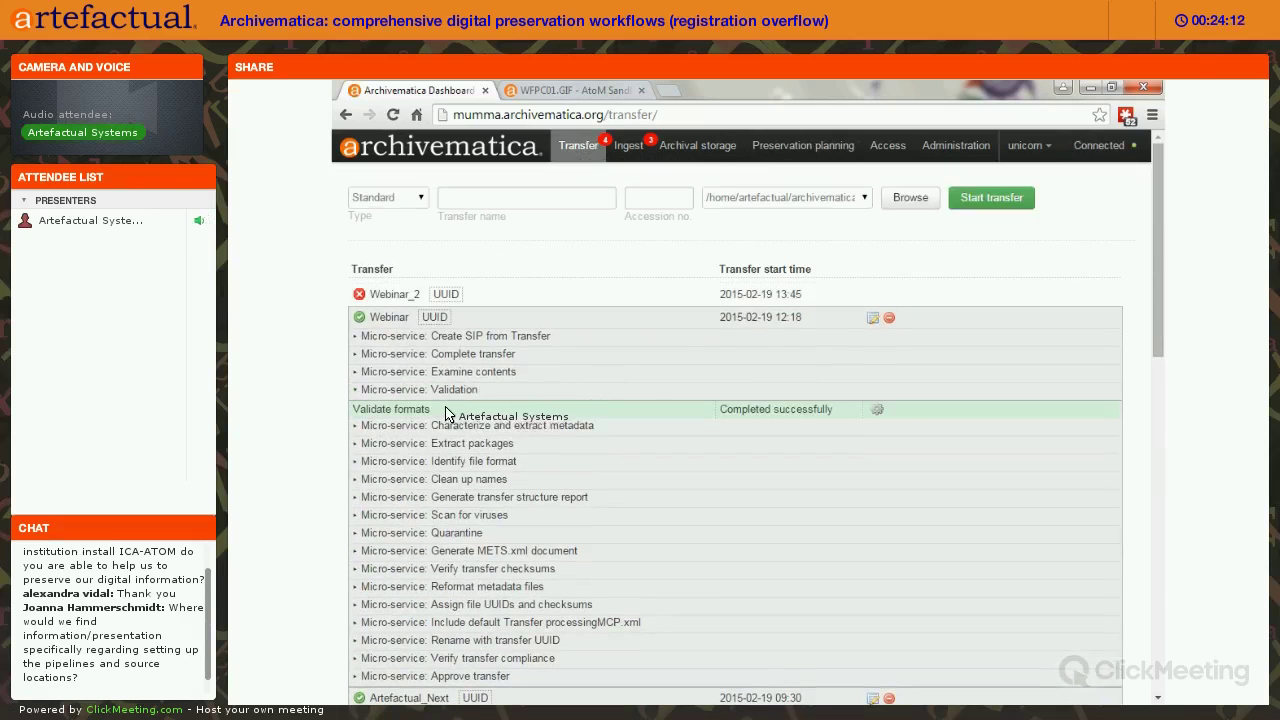
{"action": "left_click", "coordinate": [529, 372]}
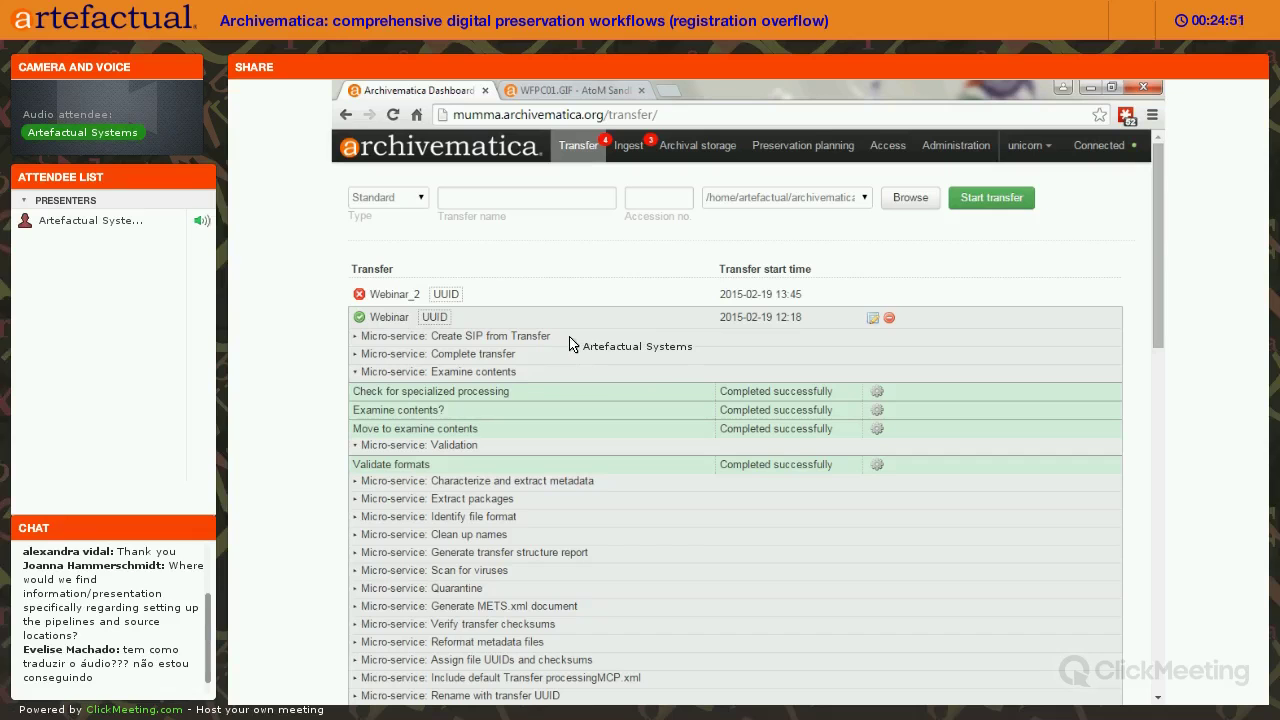
{"action": "left_click", "coordinate": [566, 338]}
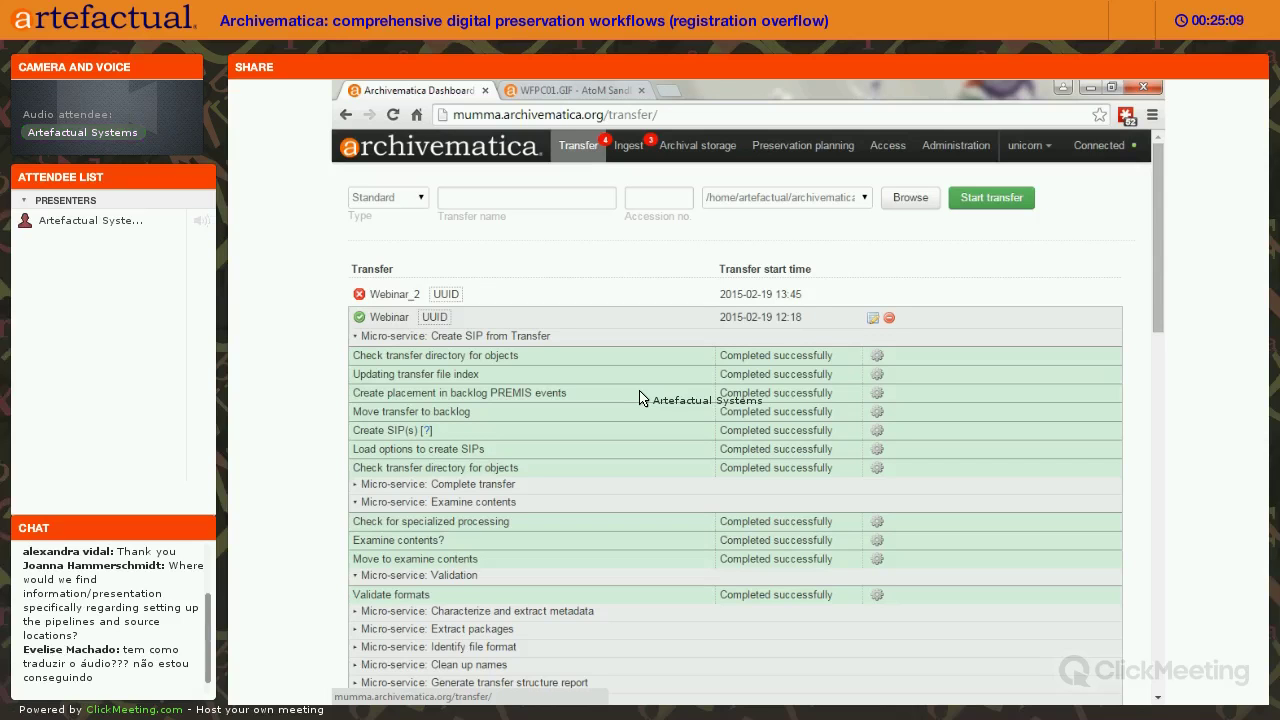
Switch to the Ingest dashboard showing the Webinar_series and Artefactual_Systems SIPs.
{"action": "left_click", "coordinate": [623, 148]}
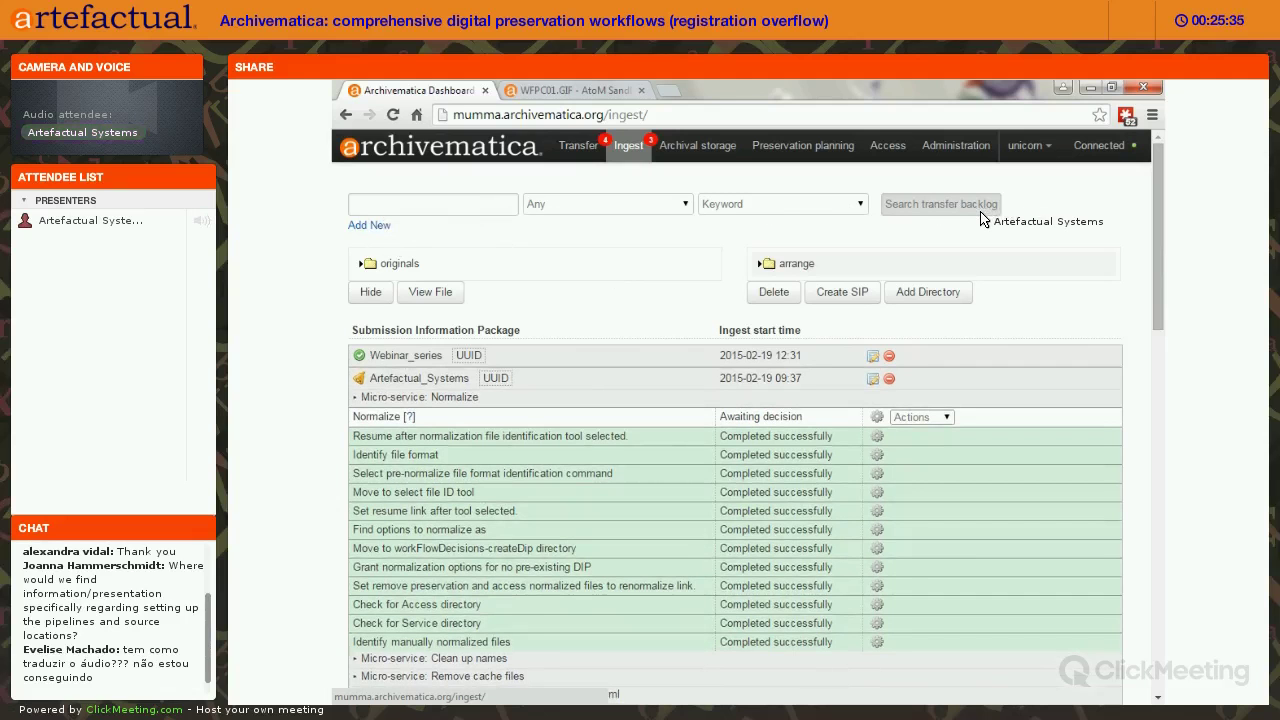
Search the transfer backlog for * using a second search row, then expand the originals folder.
{"action": "left_click", "coordinate": [377, 229]}
{"action": "left_click", "coordinate": [393, 232]}
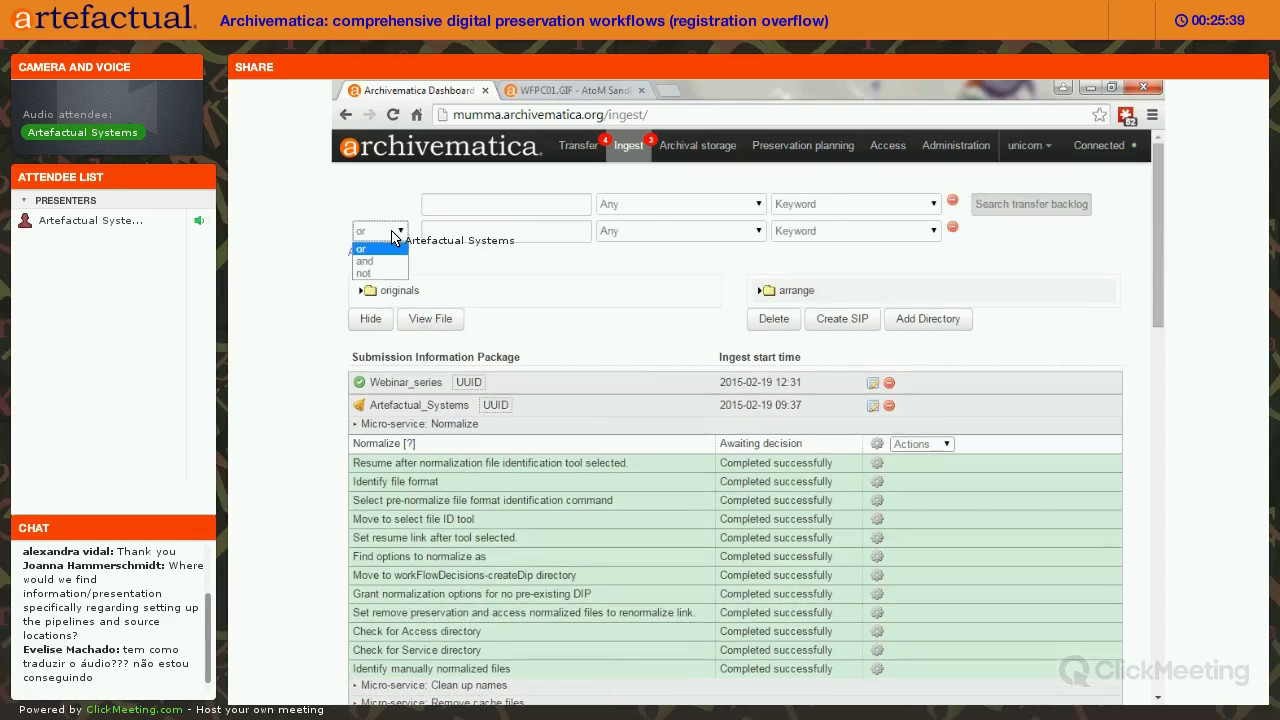
{"action": "left_click", "coordinate": [686, 208]}
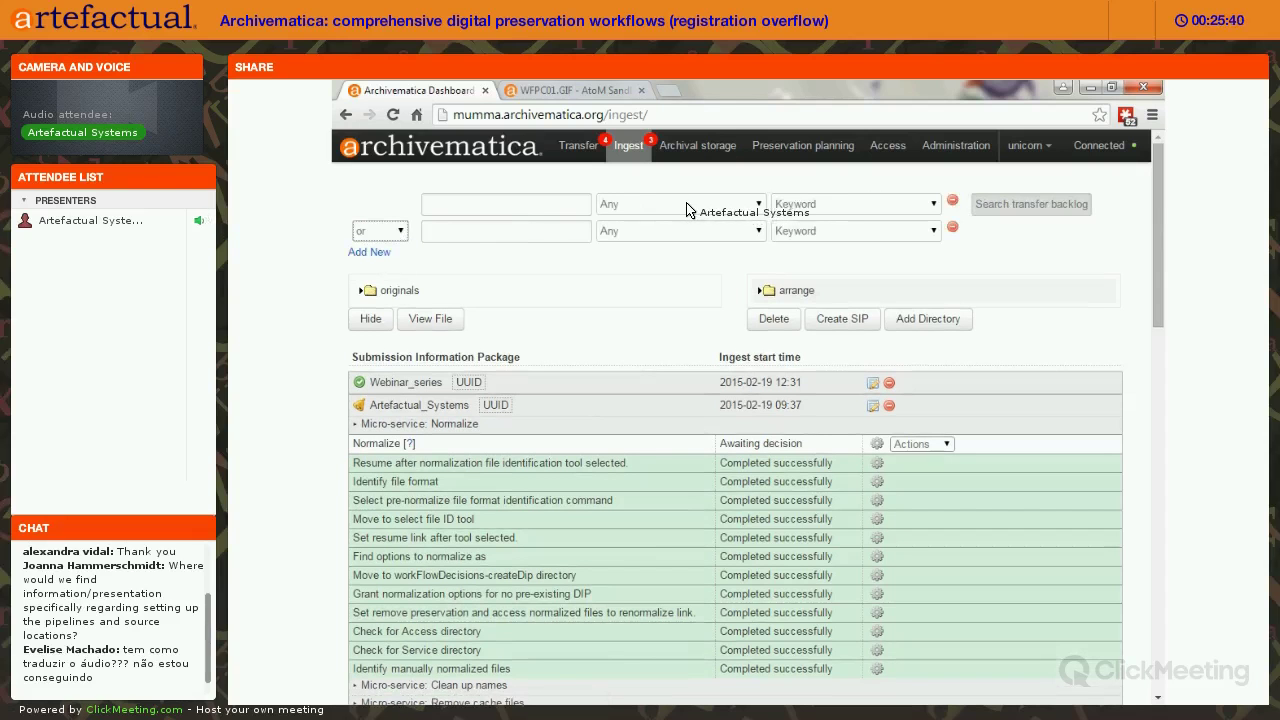
{"action": "left_click", "coordinate": [686, 208]}
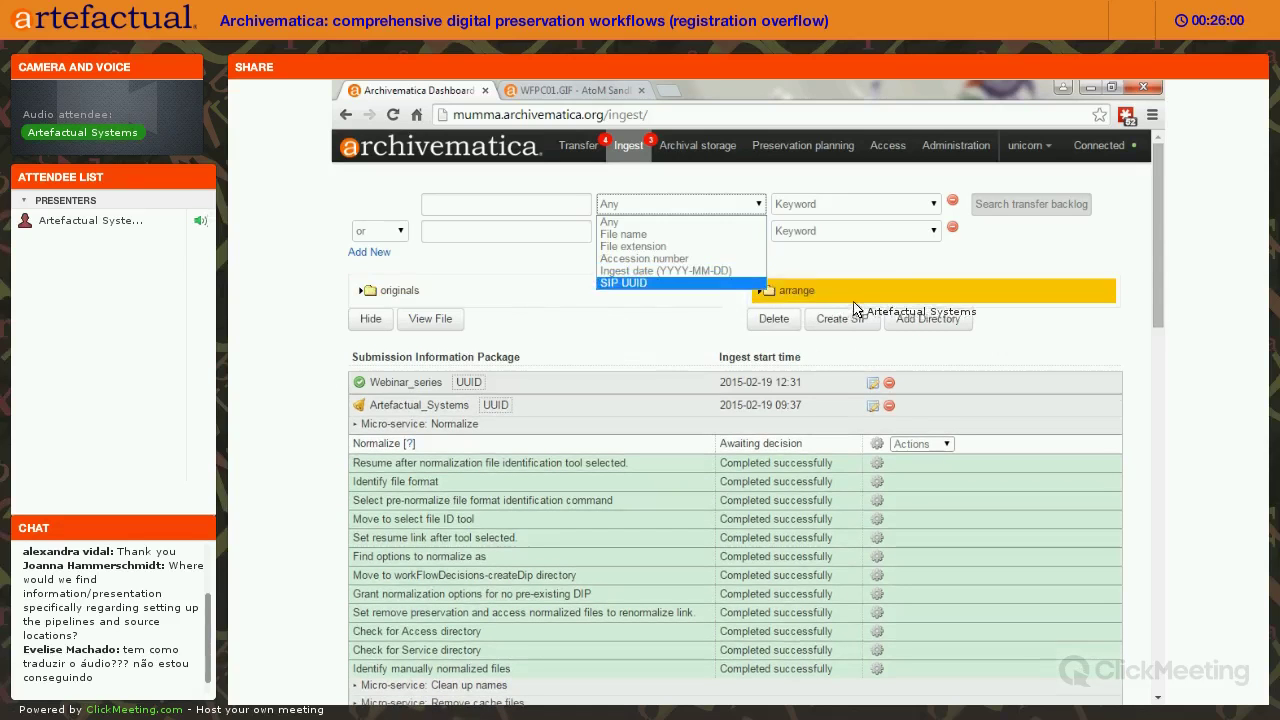
{"action": "left_click", "coordinate": [505, 208]}
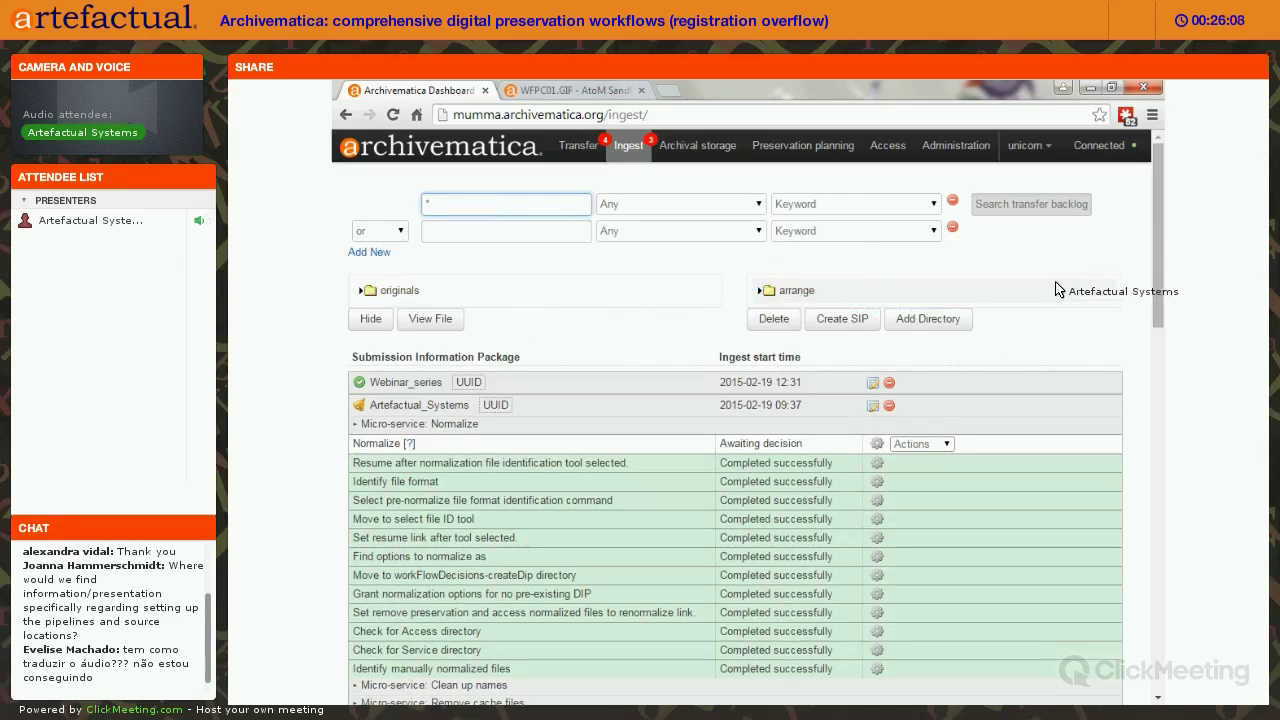
{"action": "left_click", "coordinate": [1064, 205]}
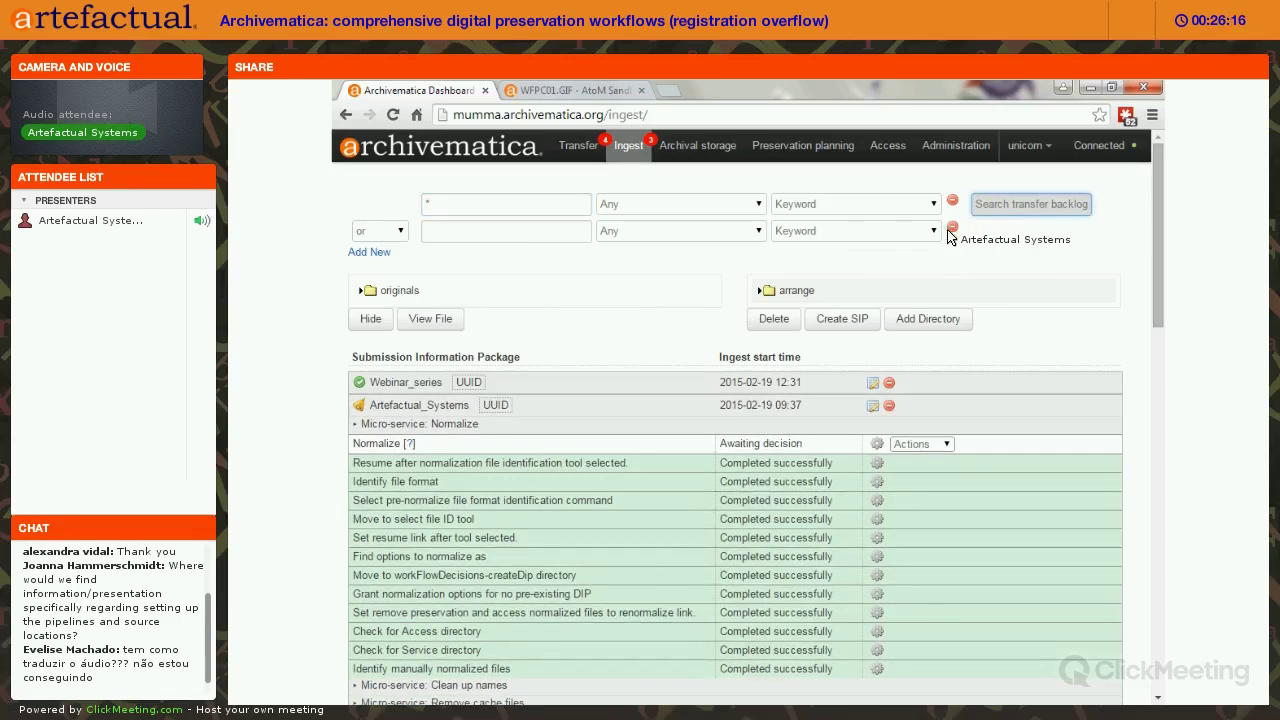
{"action": "left_click_drag", "start_coordinate": [461, 352], "coordinate": [429, 467]}
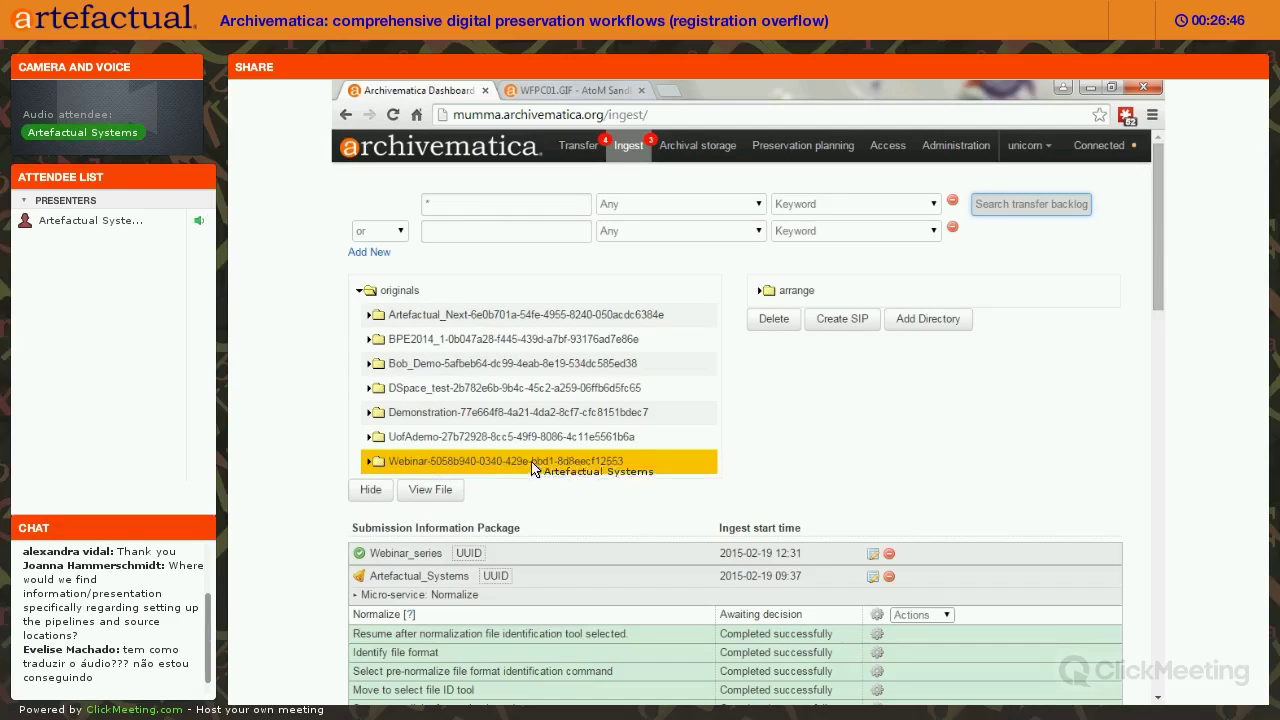
Expand the Demonstration and Webinar backlog transfers, opening and closing UofAdemo along the way.
{"action": "left_click", "coordinate": [369, 413]}
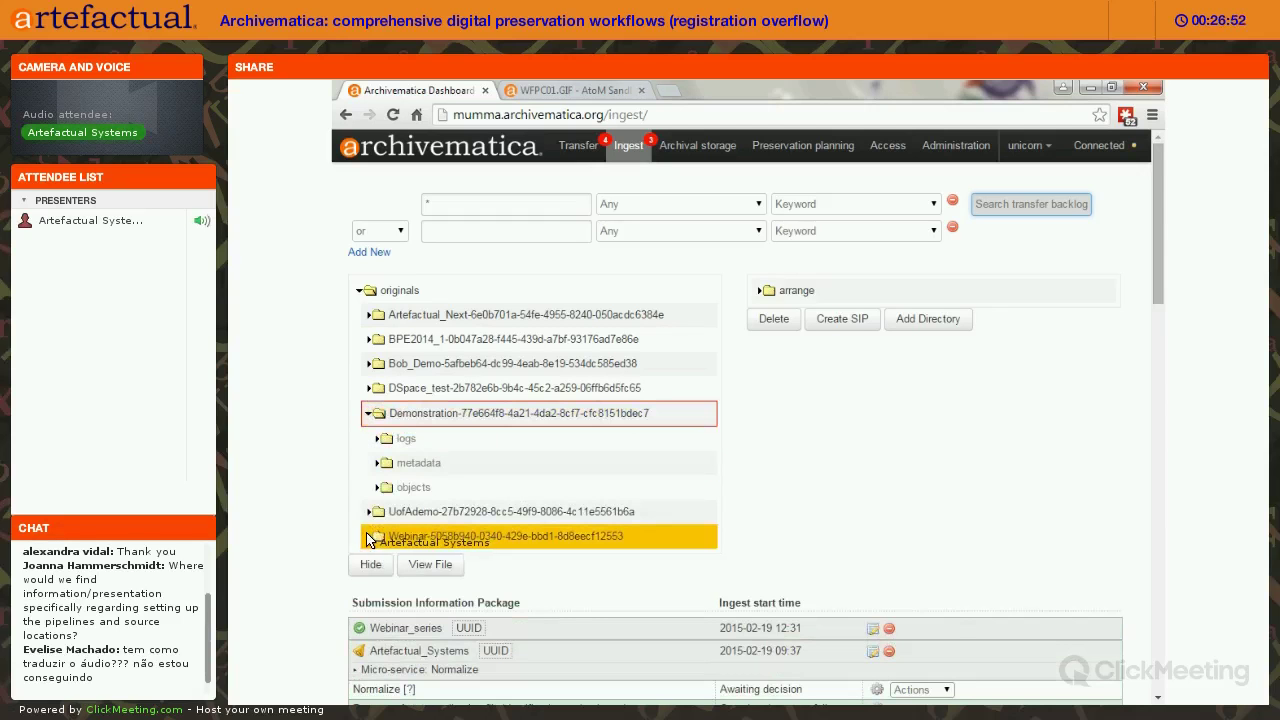
{"action": "left_click", "coordinate": [369, 537]}
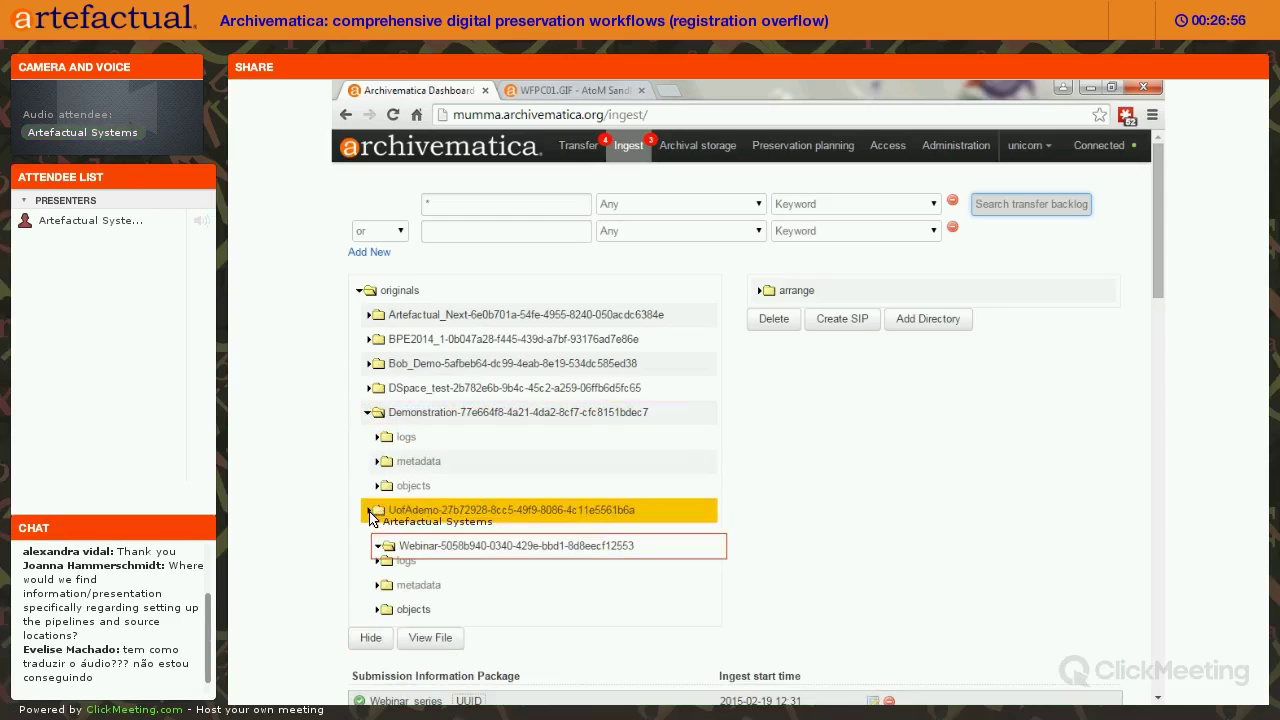
{"action": "left_click", "coordinate": [369, 512]}
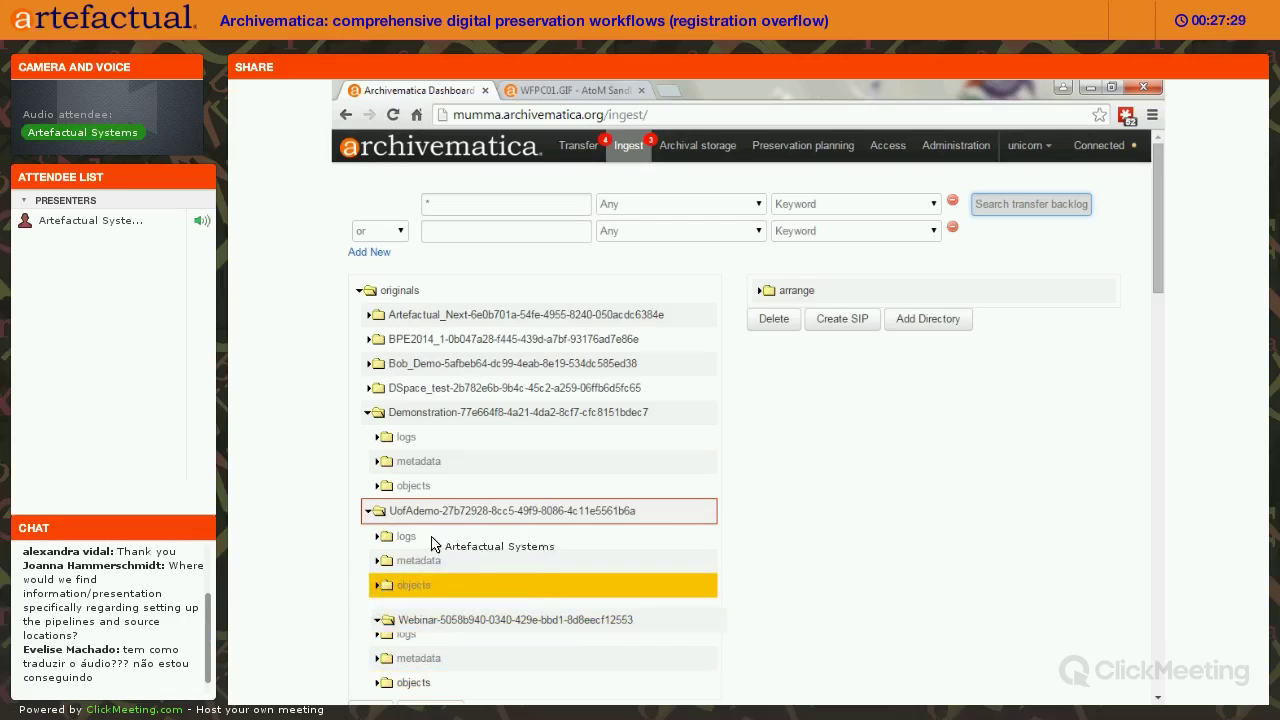
{"action": "left_click", "coordinate": [368, 511]}
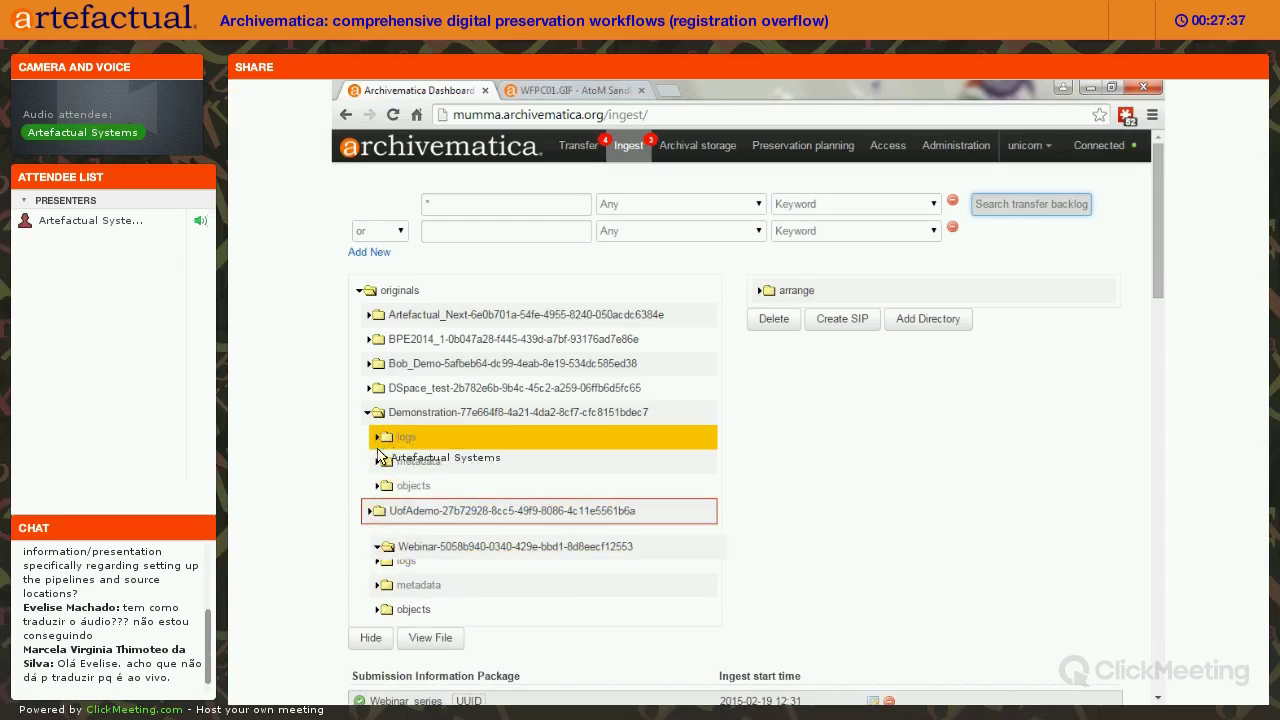
View Webinar's logs/fileFormatIdentification.log in a new browser tab.
{"action": "left_click", "coordinate": [379, 564]}
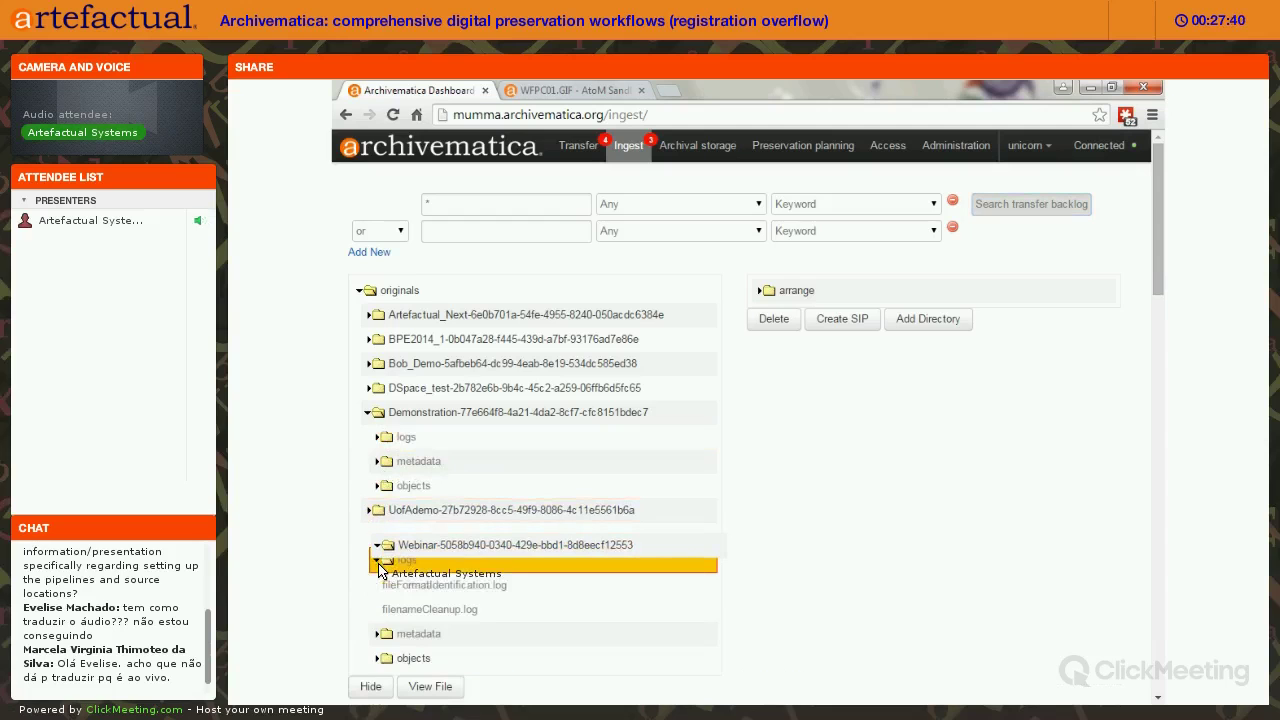
{"action": "left_click", "coordinate": [436, 590]}
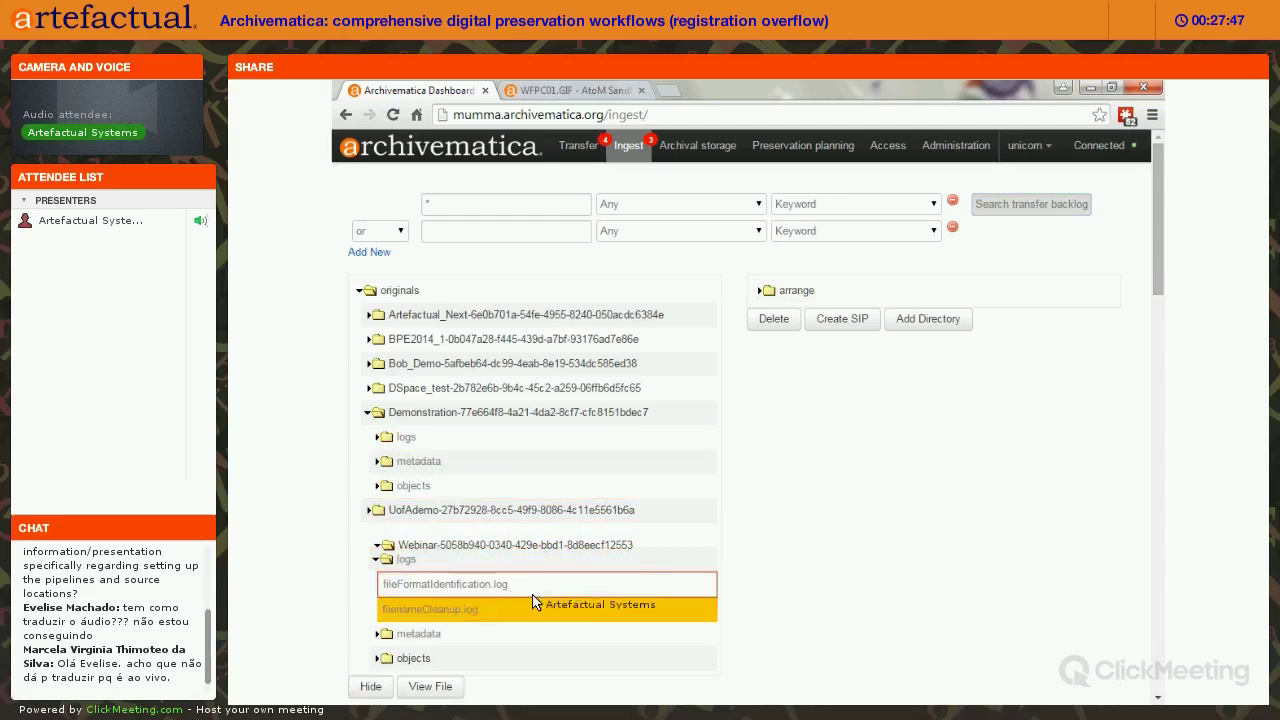
{"action": "left_click", "coordinate": [430, 687]}
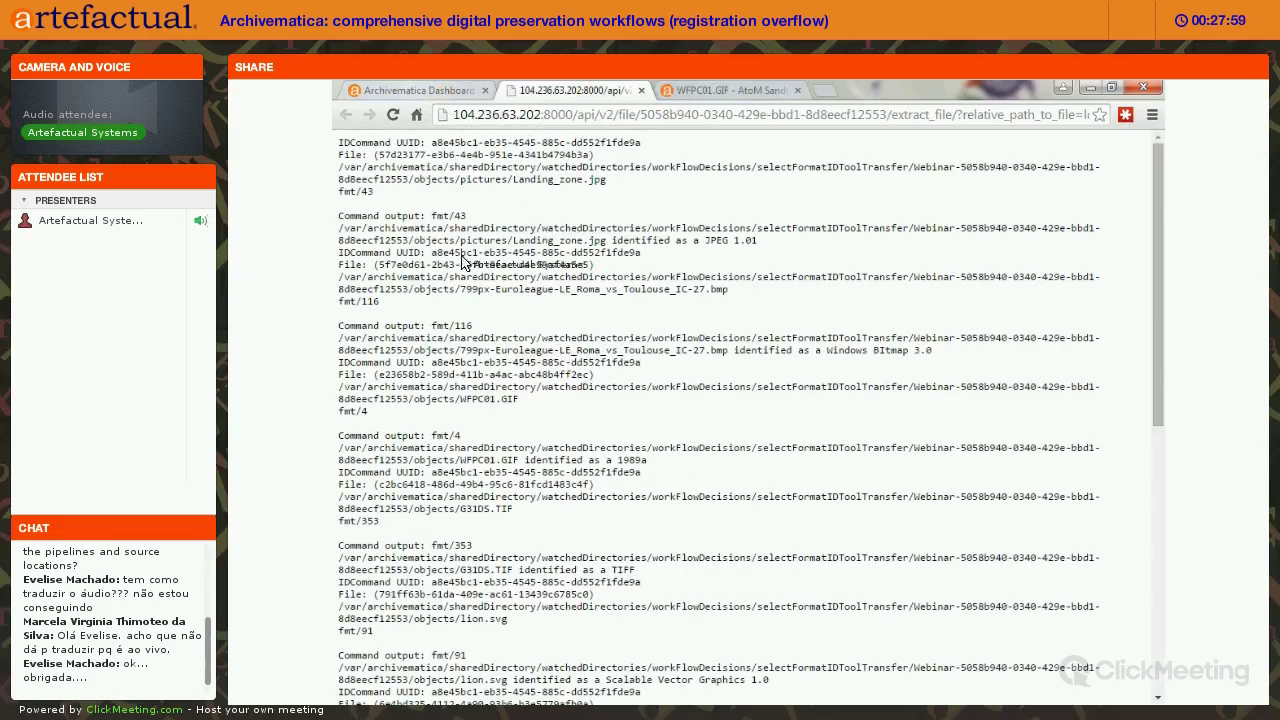
Switch back to the Archivematica Dashboard tab showing the Ingest backlog tree.
{"action": "left_click", "coordinate": [405, 90]}
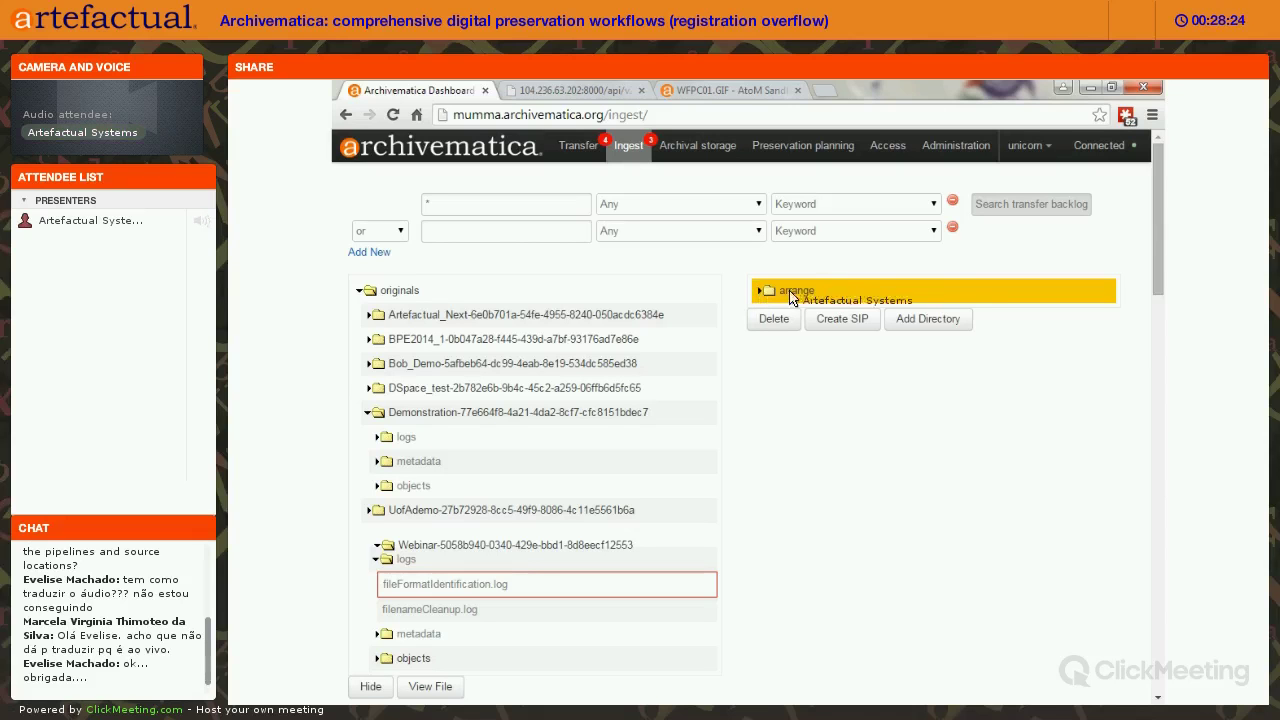
Add a directory named 'New Webinar series' to the arrange folder after cancelling one first attempt.
{"action": "left_click", "coordinate": [944, 320]}
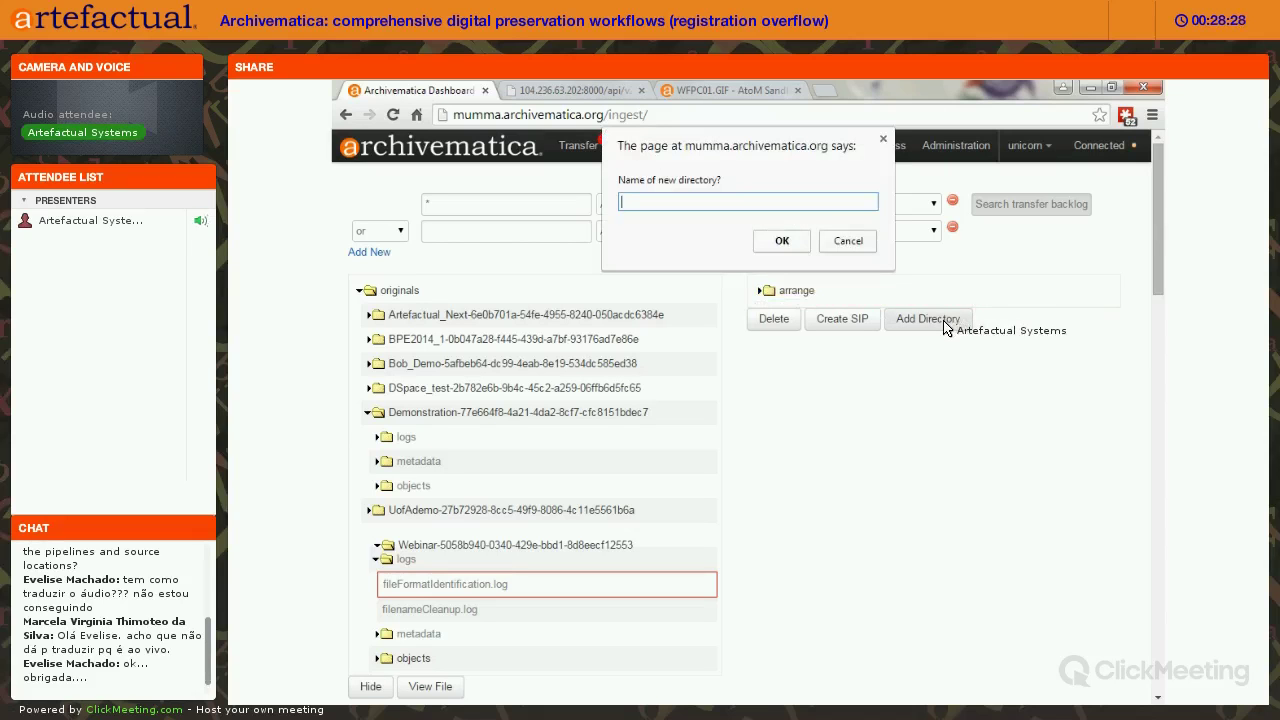
{"action": "key", "text": "Escape"}
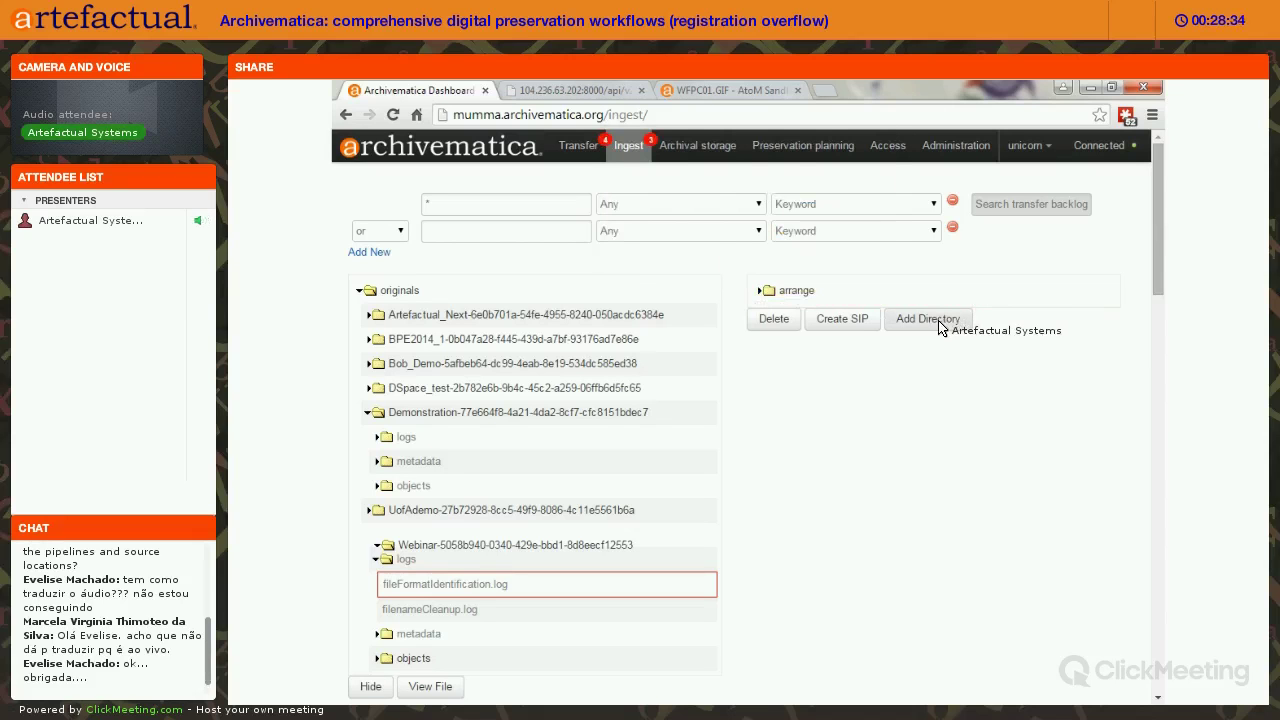
{"action": "left_click", "coordinate": [941, 322]}
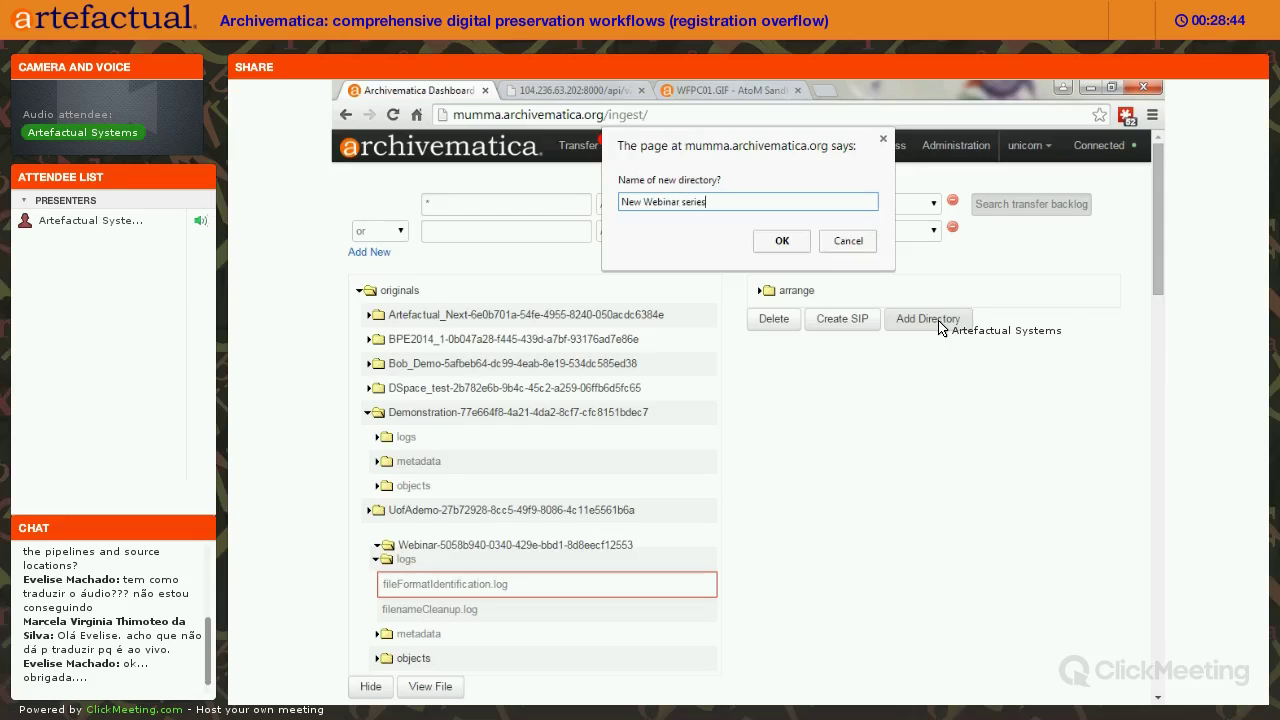
{"action": "left_click", "coordinate": [784, 241]}
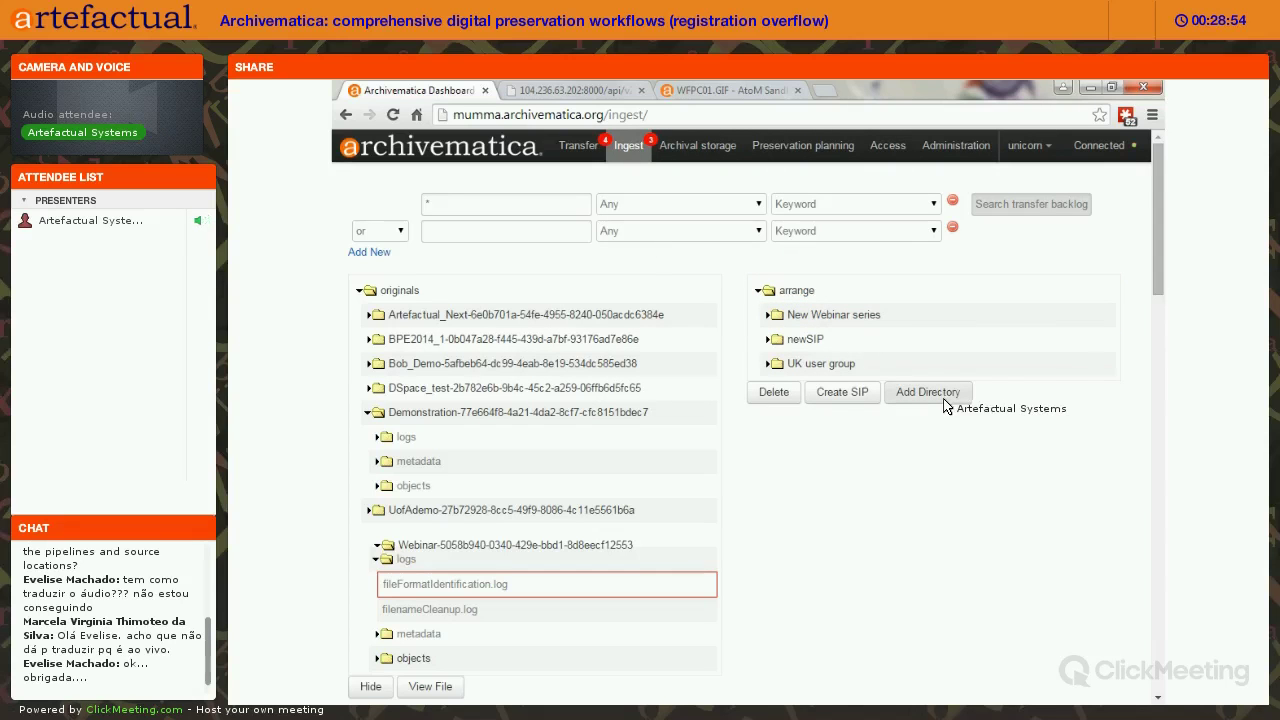
Expand New Webinar series and UK user group in the arrange tree, then collapse UK user group.
{"action": "left_click", "coordinate": [769, 318]}
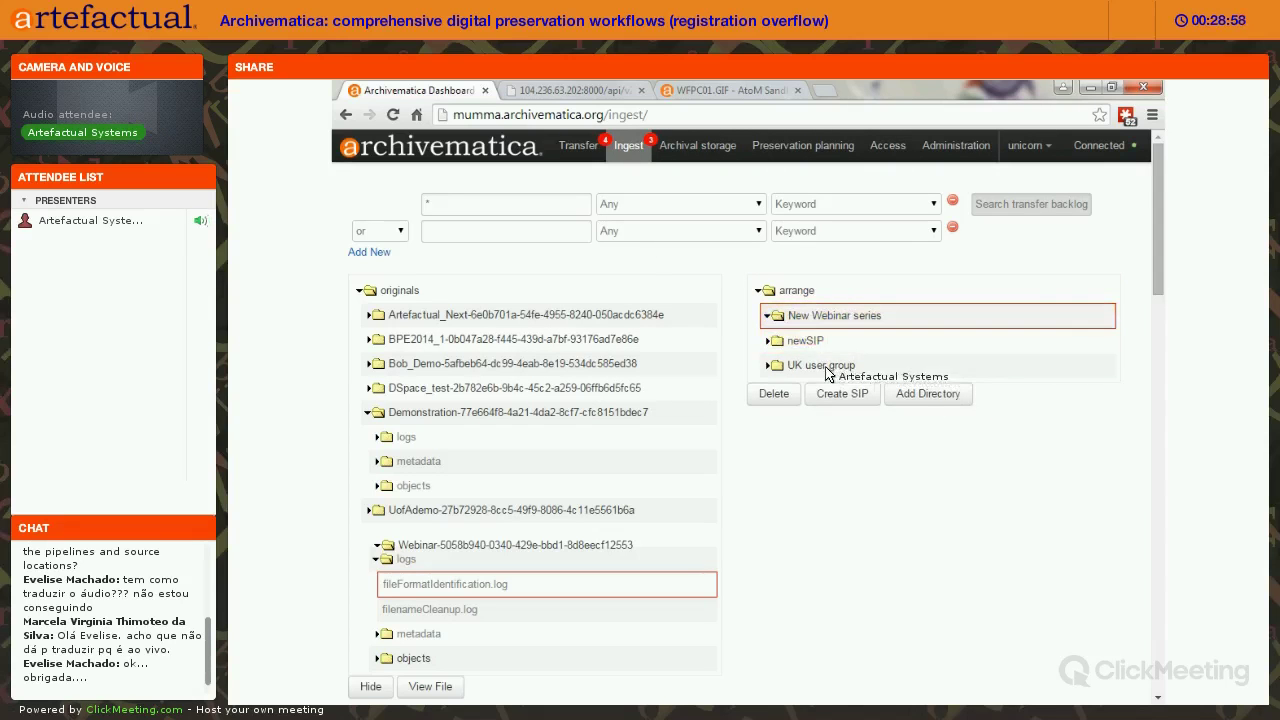
{"action": "left_click", "coordinate": [771, 367]}
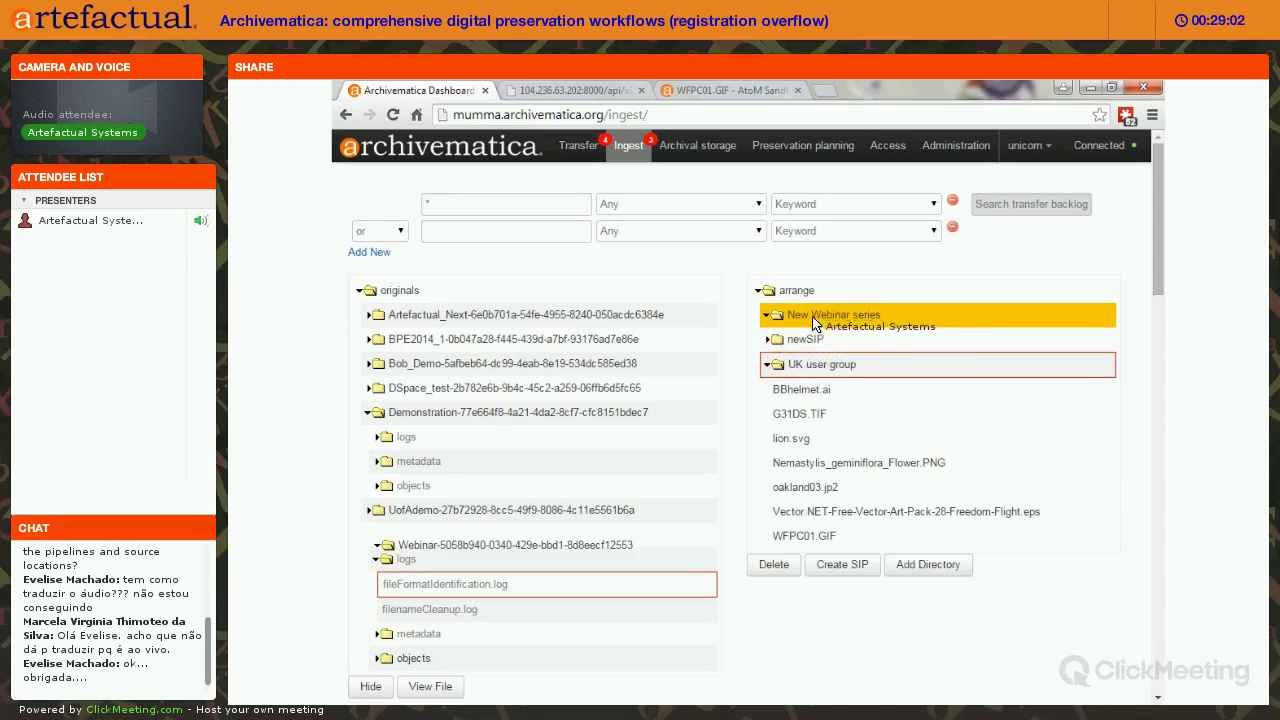
{"action": "left_click", "coordinate": [770, 367]}
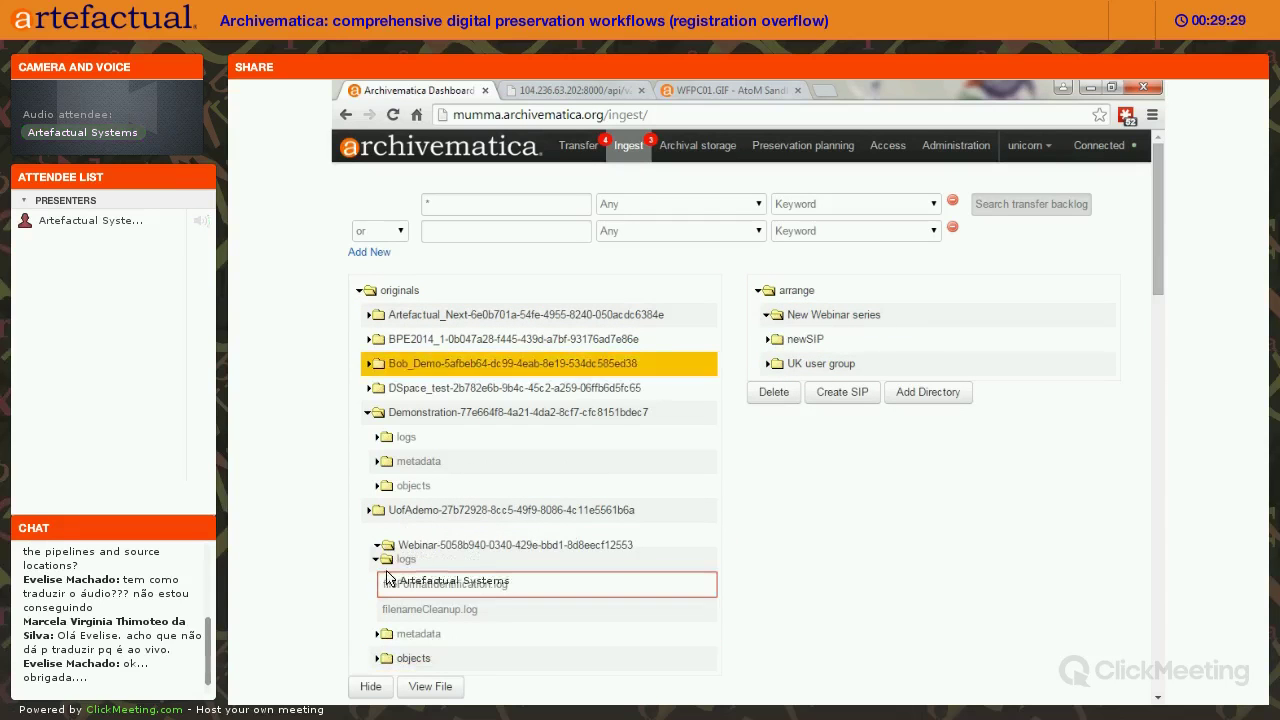
Drag BBhelmet.ai from the Webinar objects folder into New Webinar series.
{"action": "left_click", "coordinate": [379, 661]}
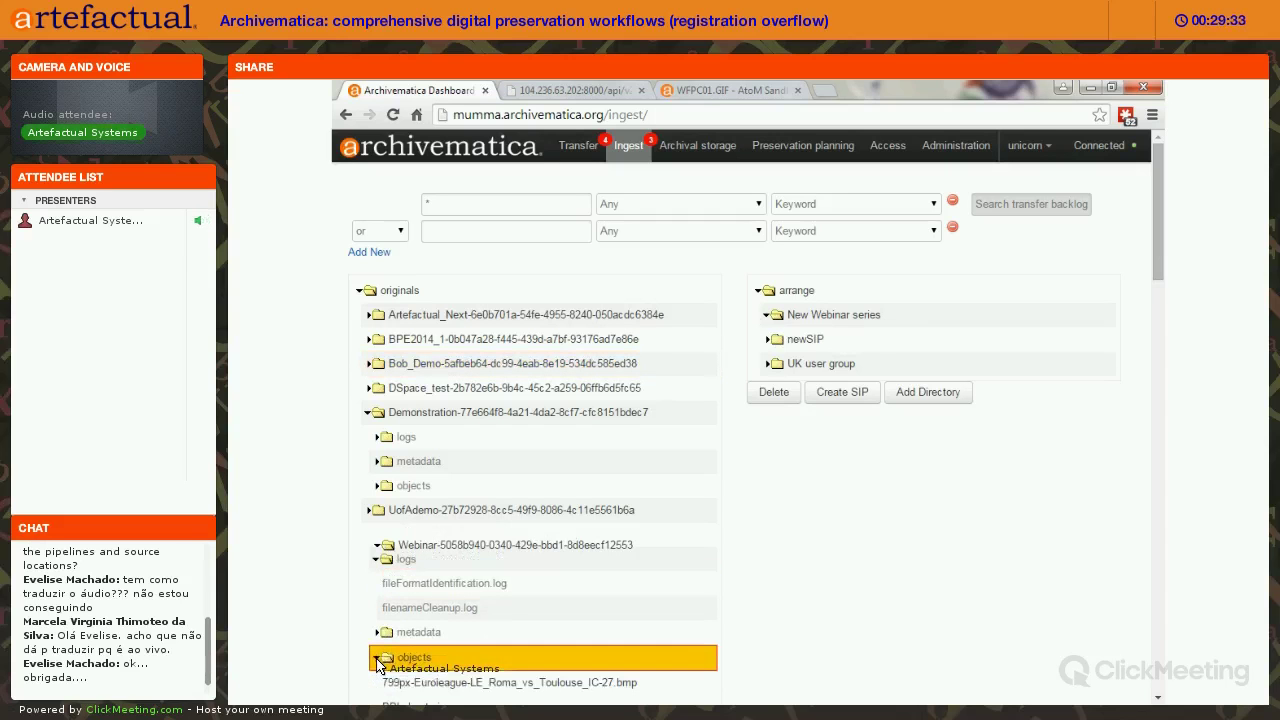
{"action": "scroll", "coordinate": [545, 625], "scroll_direction": "down", "scroll_amount": 3}
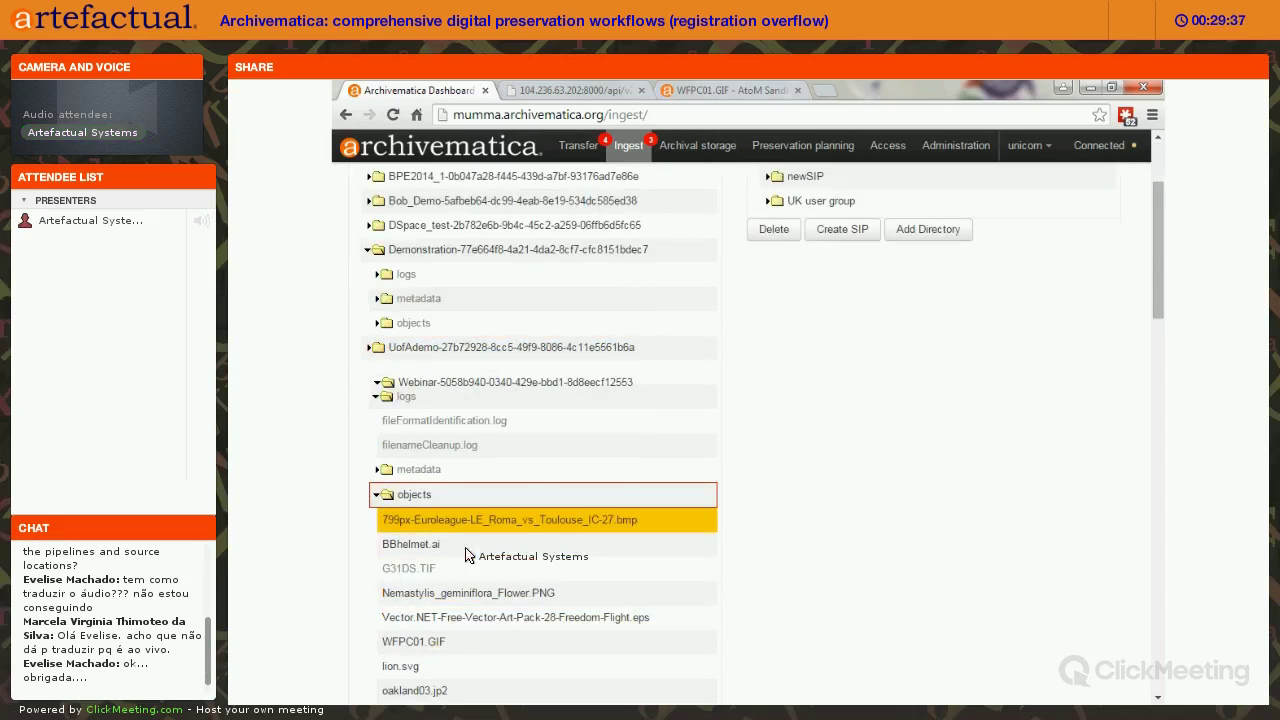
{"action": "left_click", "coordinate": [410, 550]}
{"action": "left_click_drag", "start_coordinate": [410, 555], "coordinate": [812, 236]}
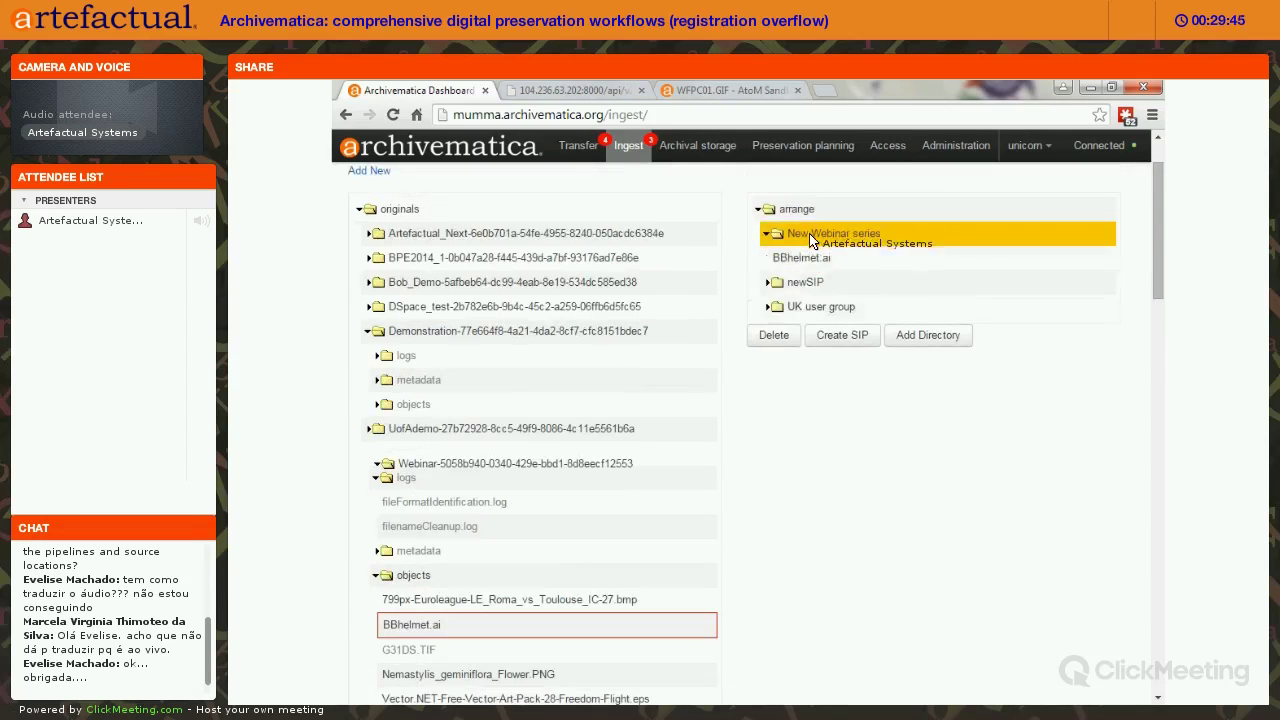
{"action": "left_click", "coordinate": [380, 578]}
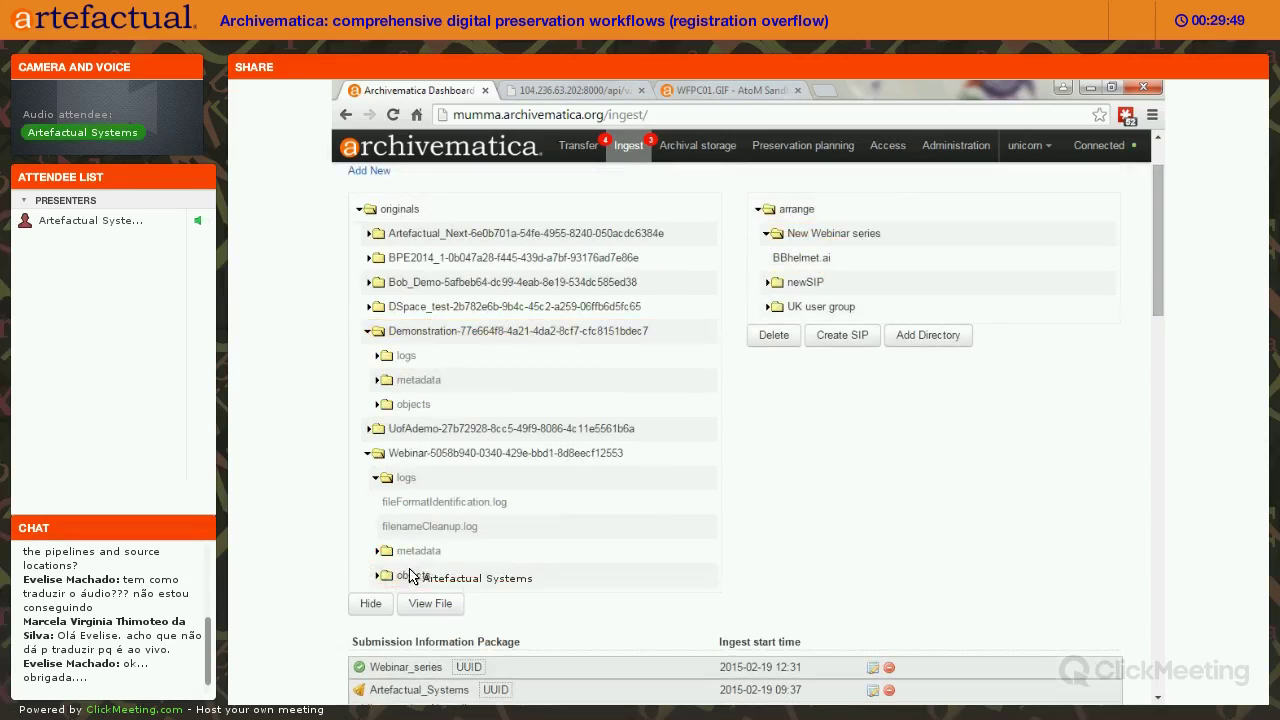
Add the remaining Webinar objects contents, including the pictures folder, to New Webinar series.
{"action": "left_click", "coordinate": [369, 285]}
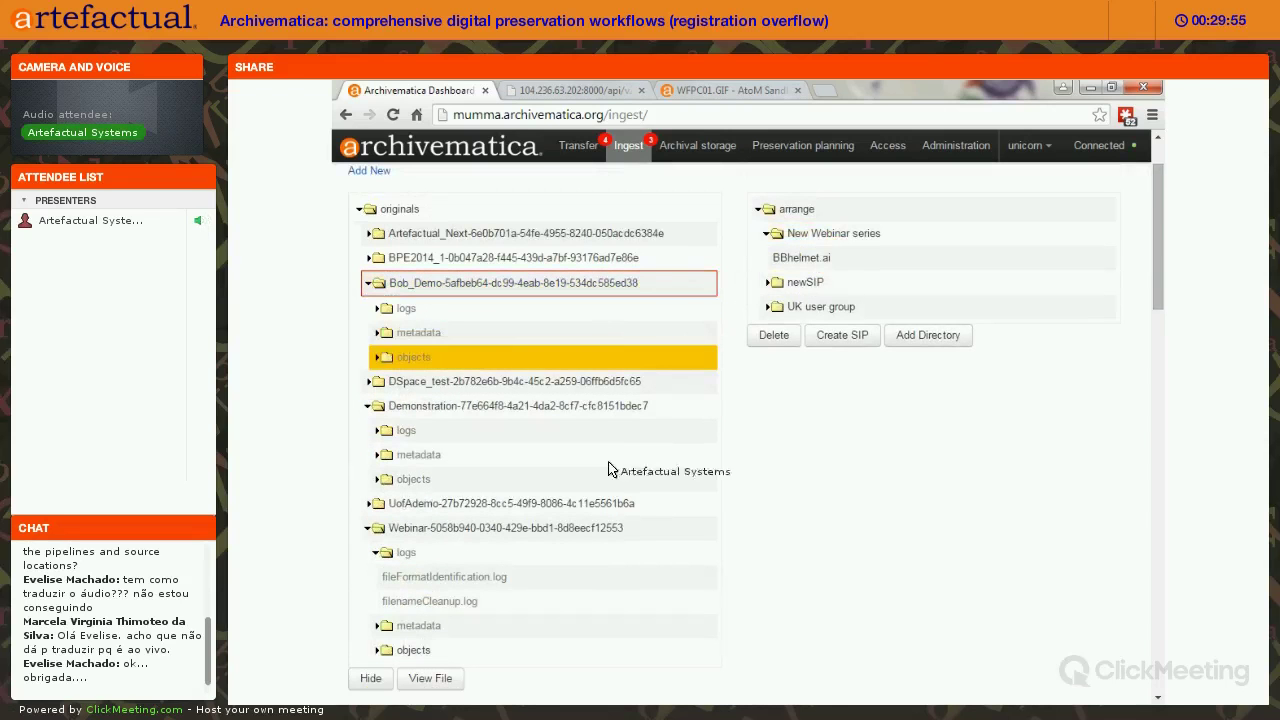
{"action": "left_click_drag", "start_coordinate": [700, 492], "coordinate": [825, 241]}
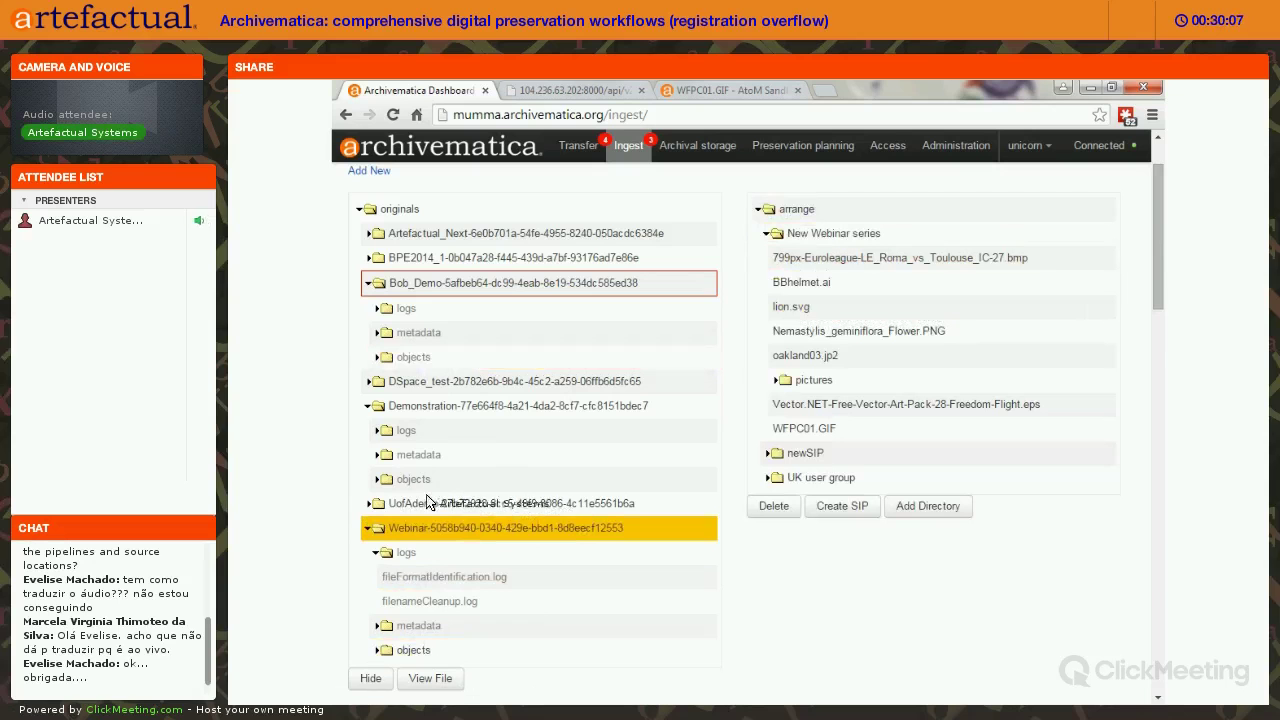
{"action": "left_click", "coordinate": [531, 500]}
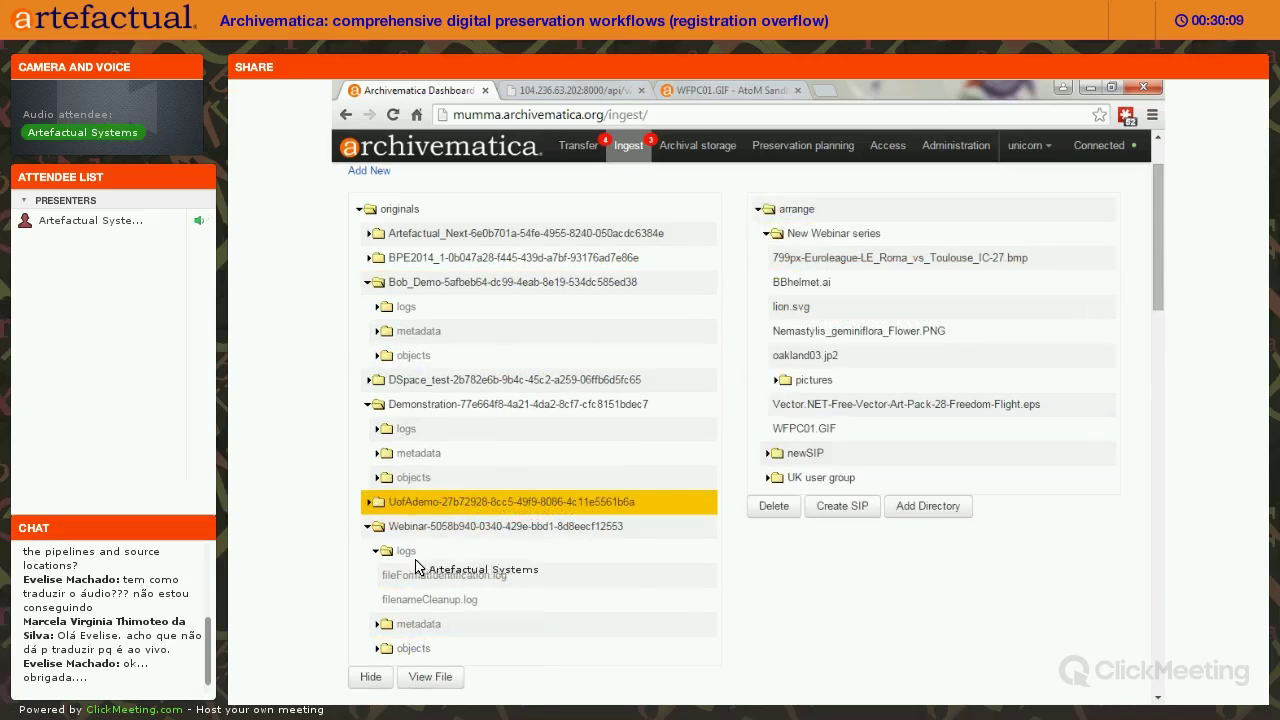
{"action": "scroll", "coordinate": [600, 420], "scroll_direction": "down", "scroll_amount": 1}
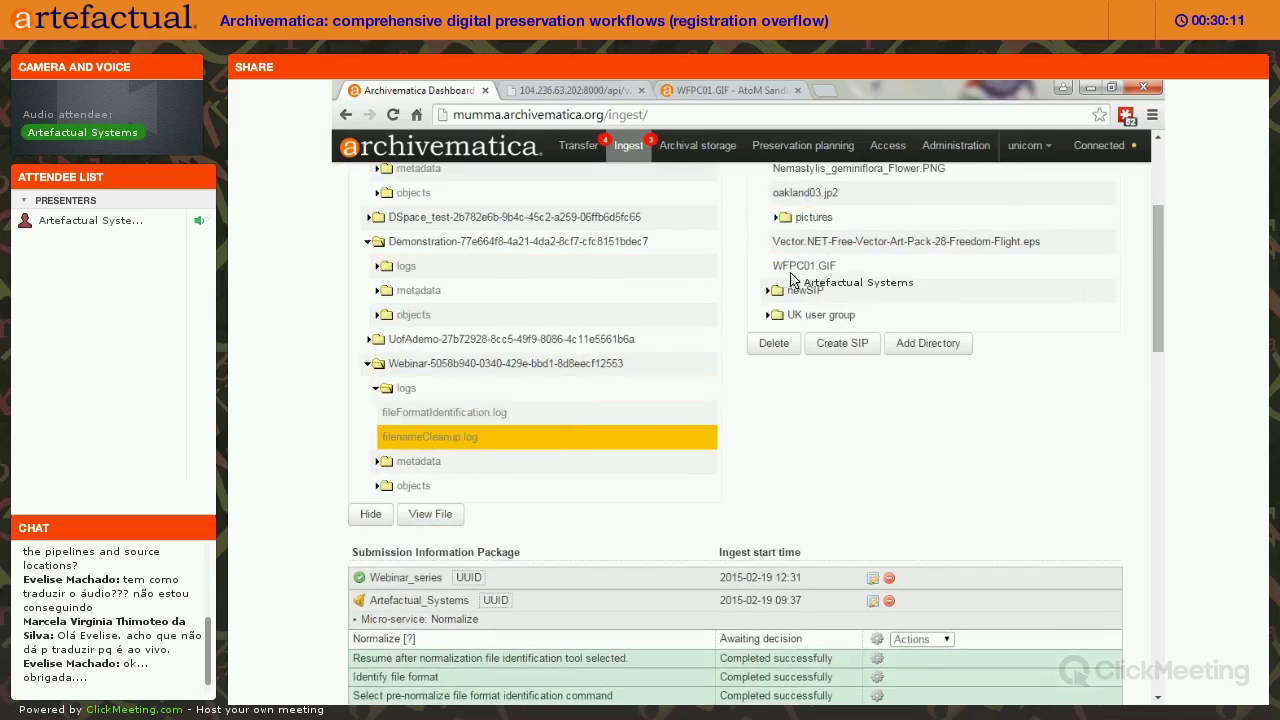
{"action": "scroll", "coordinate": [800, 242], "scroll_direction": "up", "scroll_amount": 1}
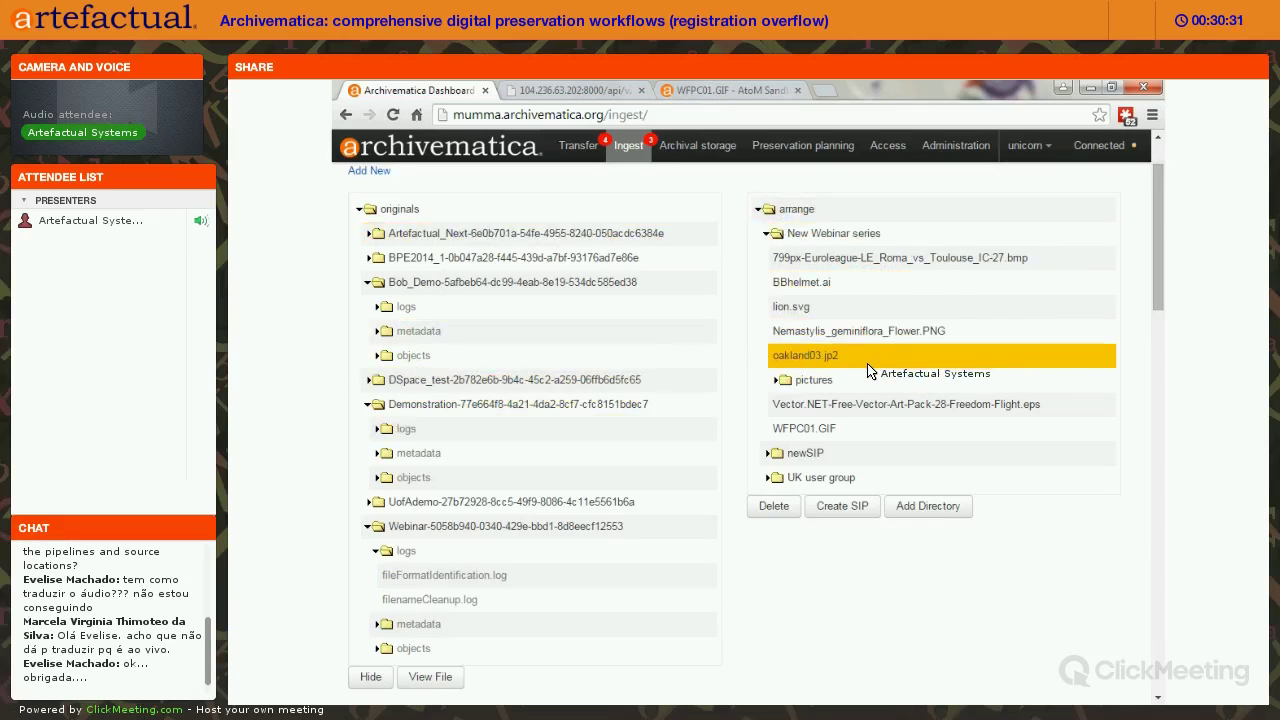
{"action": "left_click", "coordinate": [788, 241]}
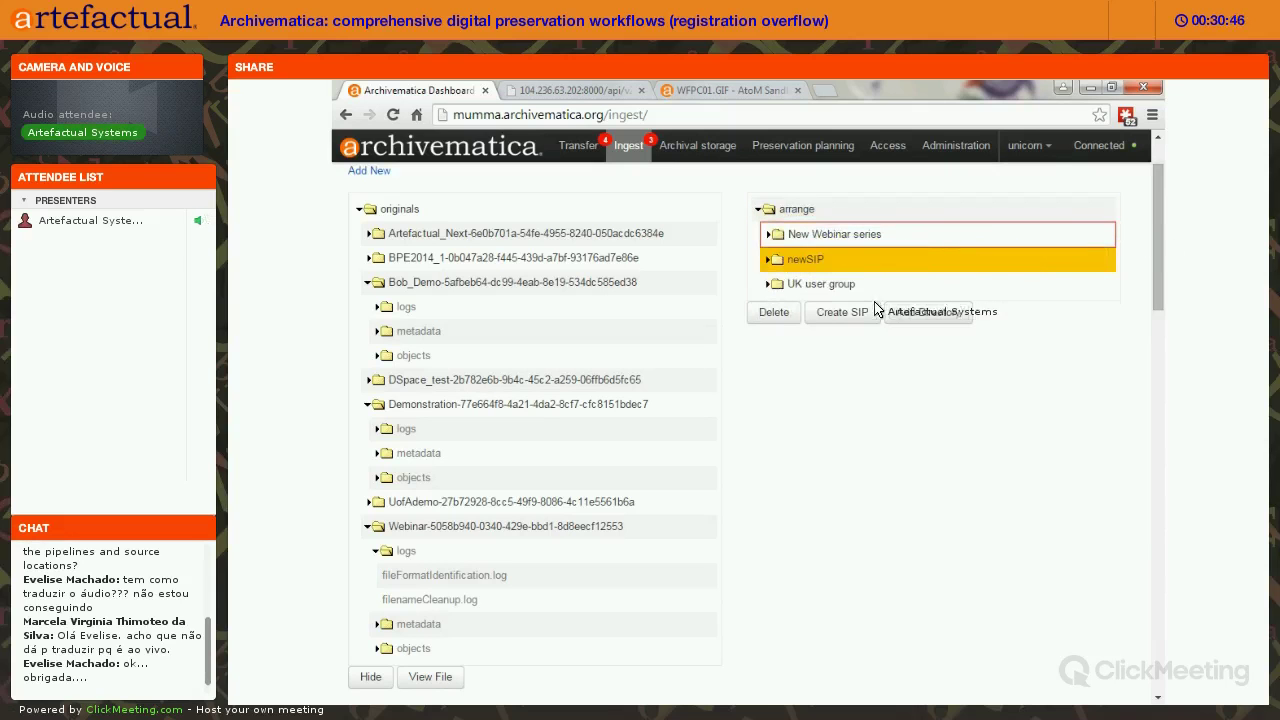
Create a SIP from New Webinar series and approve it with 'SIP Creation complete'.
{"action": "left_click", "coordinate": [843, 312]}
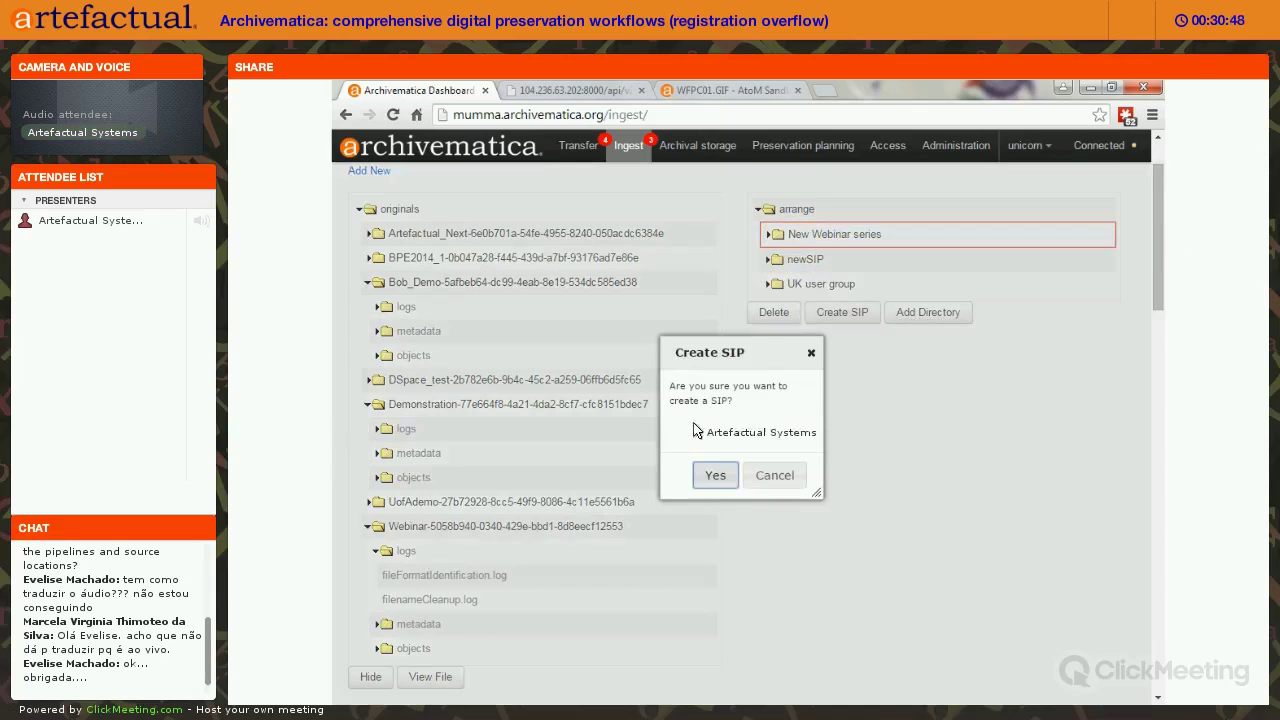
{"action": "left_click", "coordinate": [713, 476]}
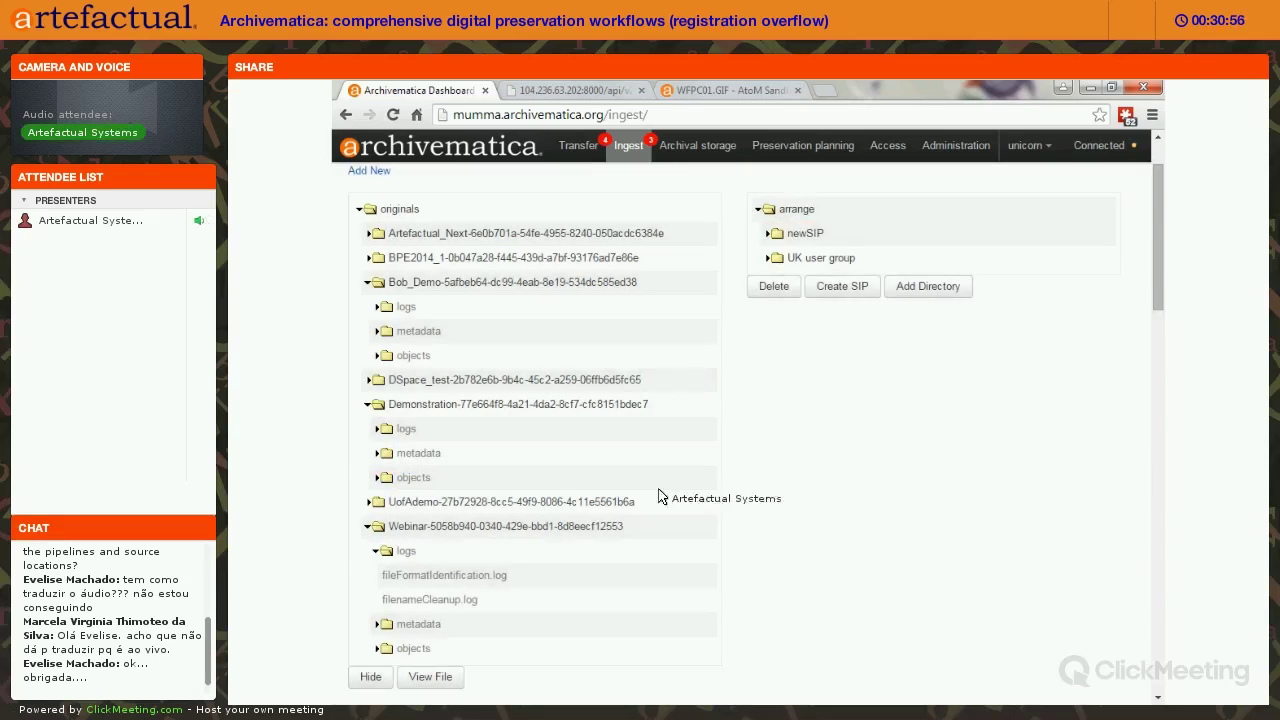
{"action": "scroll", "coordinate": [596, 591], "scroll_direction": "down", "scroll_amount": 3}
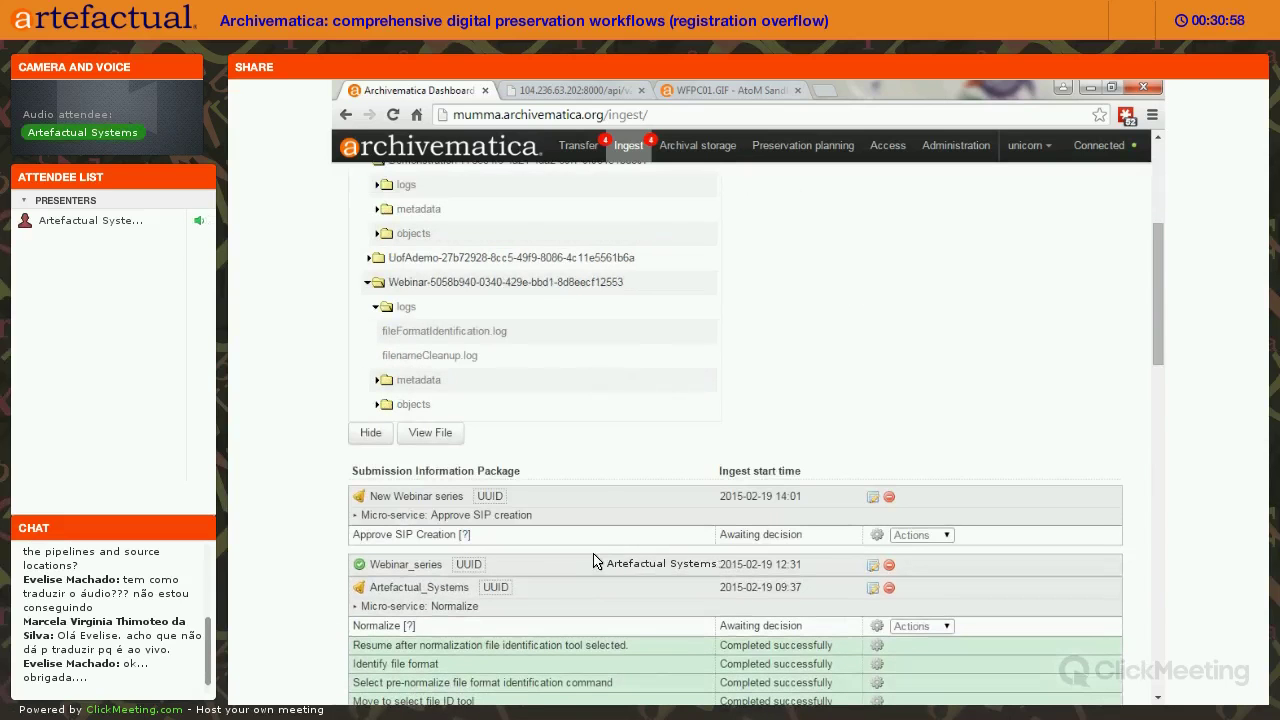
{"action": "left_click", "coordinate": [660, 334]}
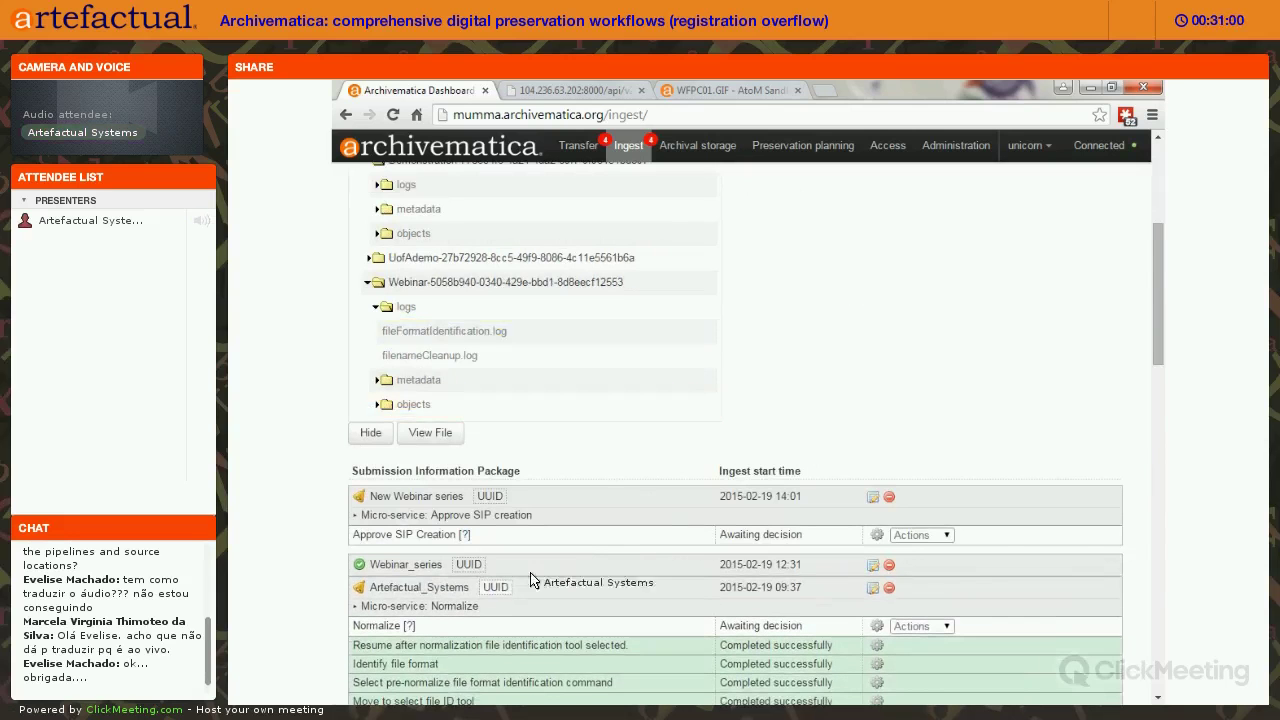
{"action": "left_click", "coordinate": [933, 537]}
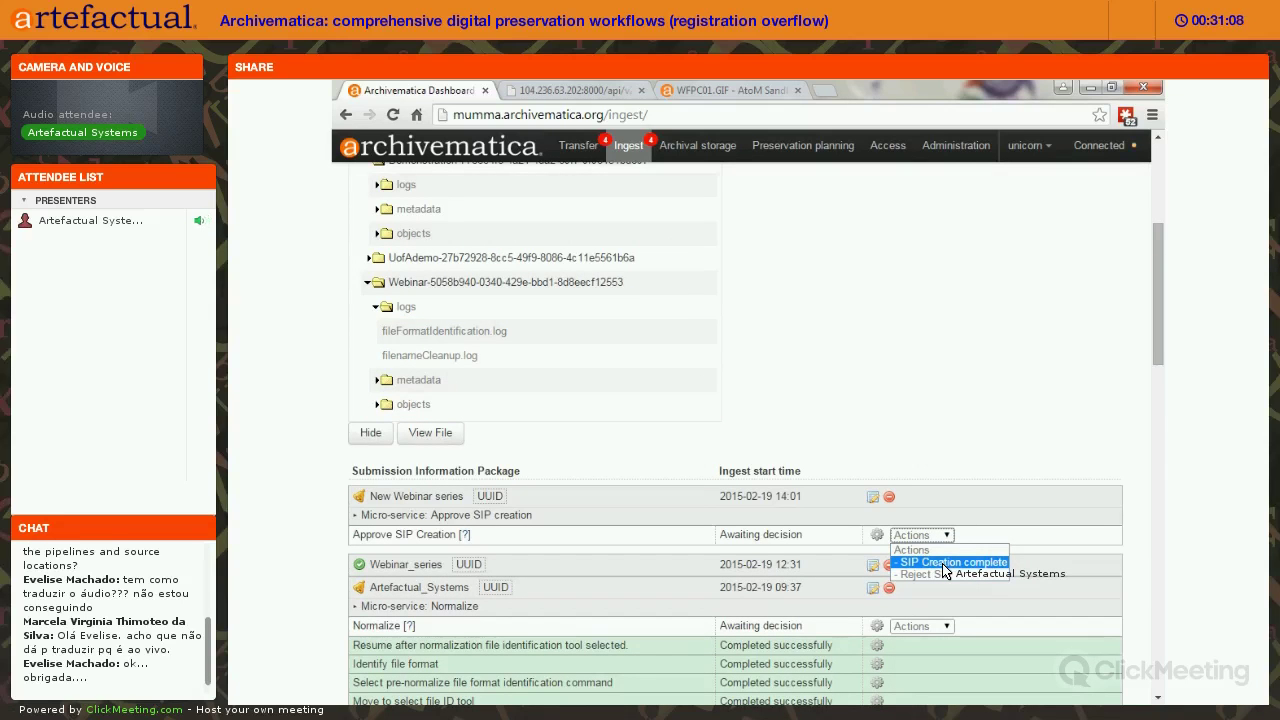
{"action": "left_click", "coordinate": [942, 564]}
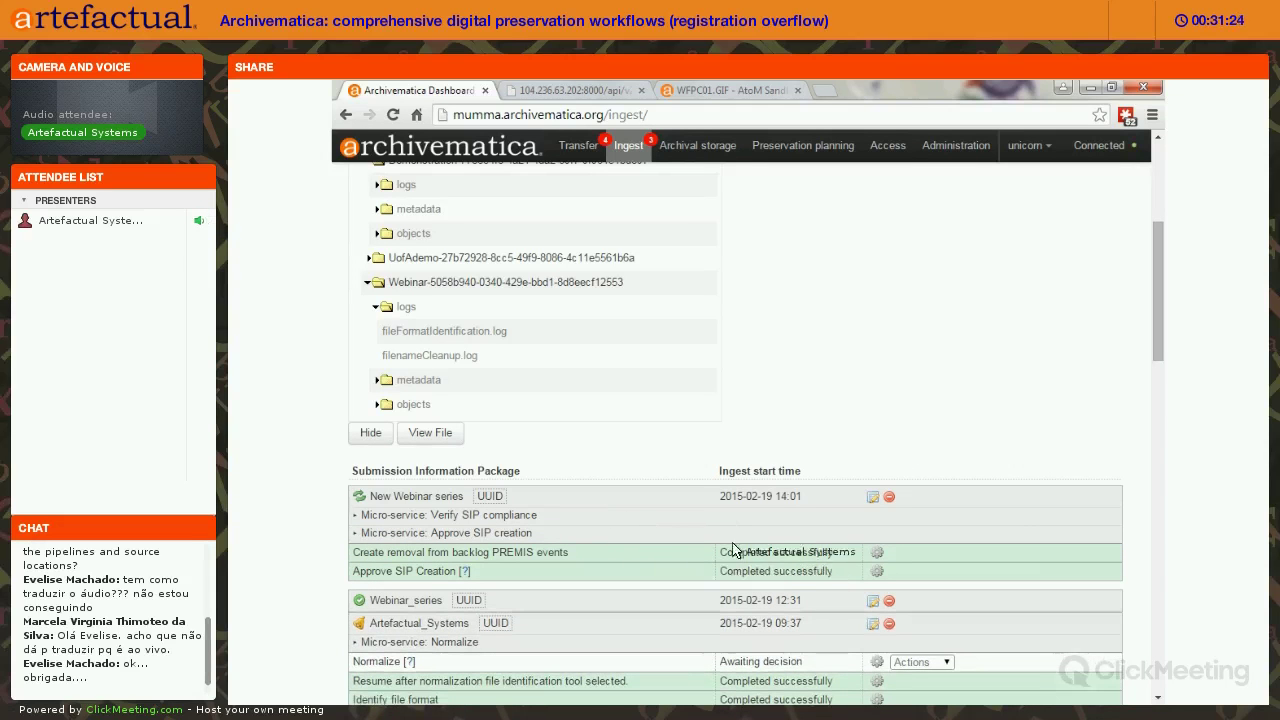
{"action": "scroll", "coordinate": [508, 457], "scroll_direction": "down", "scroll_amount": 1}
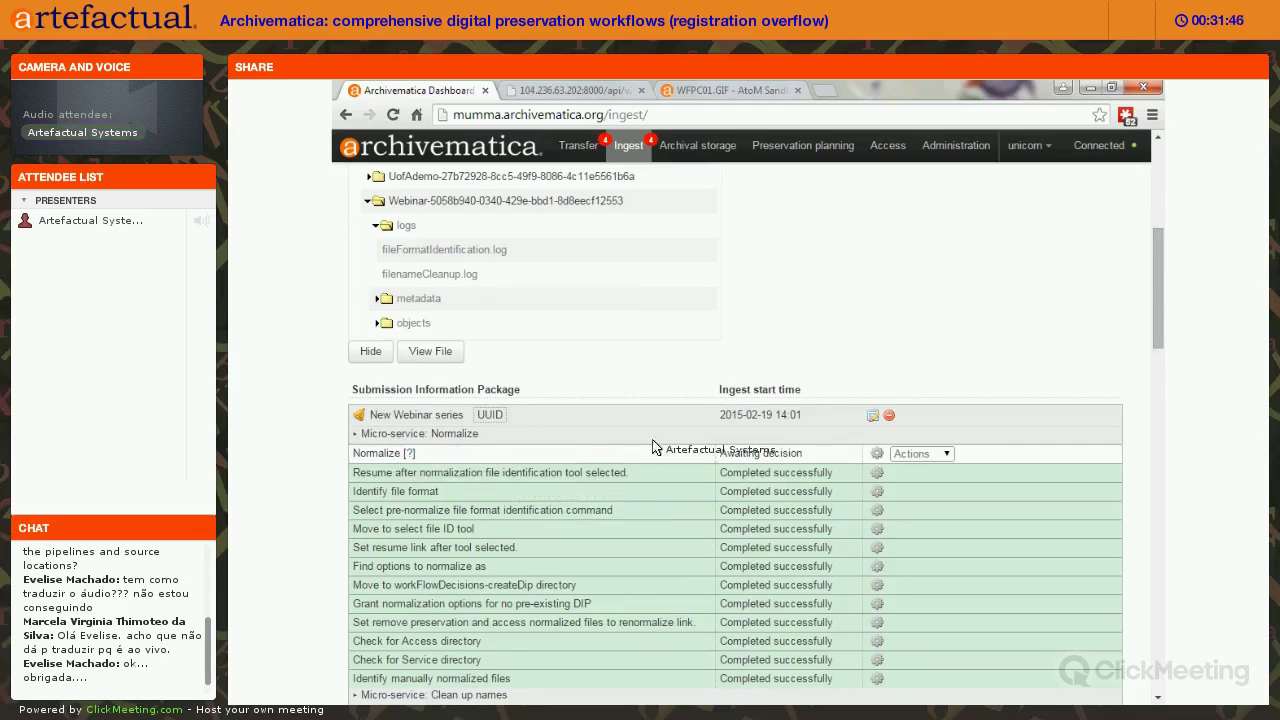
Open the New Webinar series SIP page, view its Add metadata form, and return via the breadcrumb.
{"action": "left_click", "coordinate": [875, 417]}
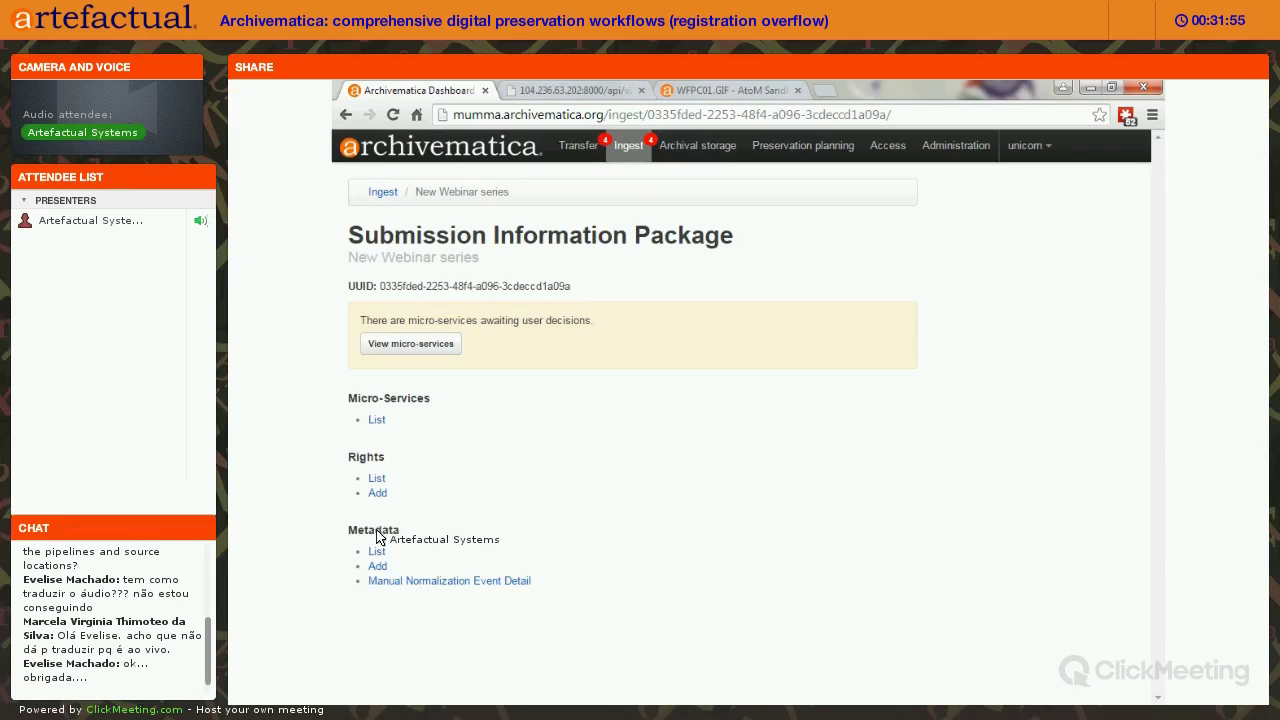
{"action": "left_click", "coordinate": [378, 566]}
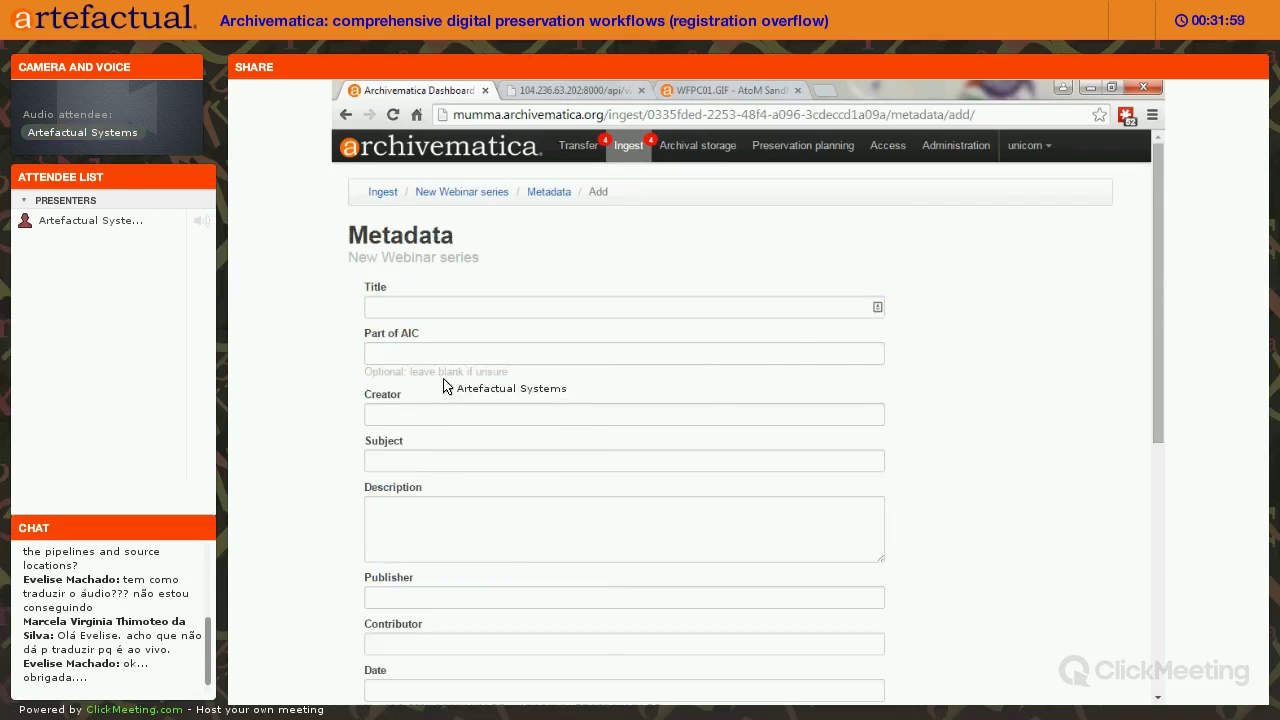
{"action": "scroll", "coordinate": [811, 320], "scroll_direction": "down", "scroll_amount": 5}
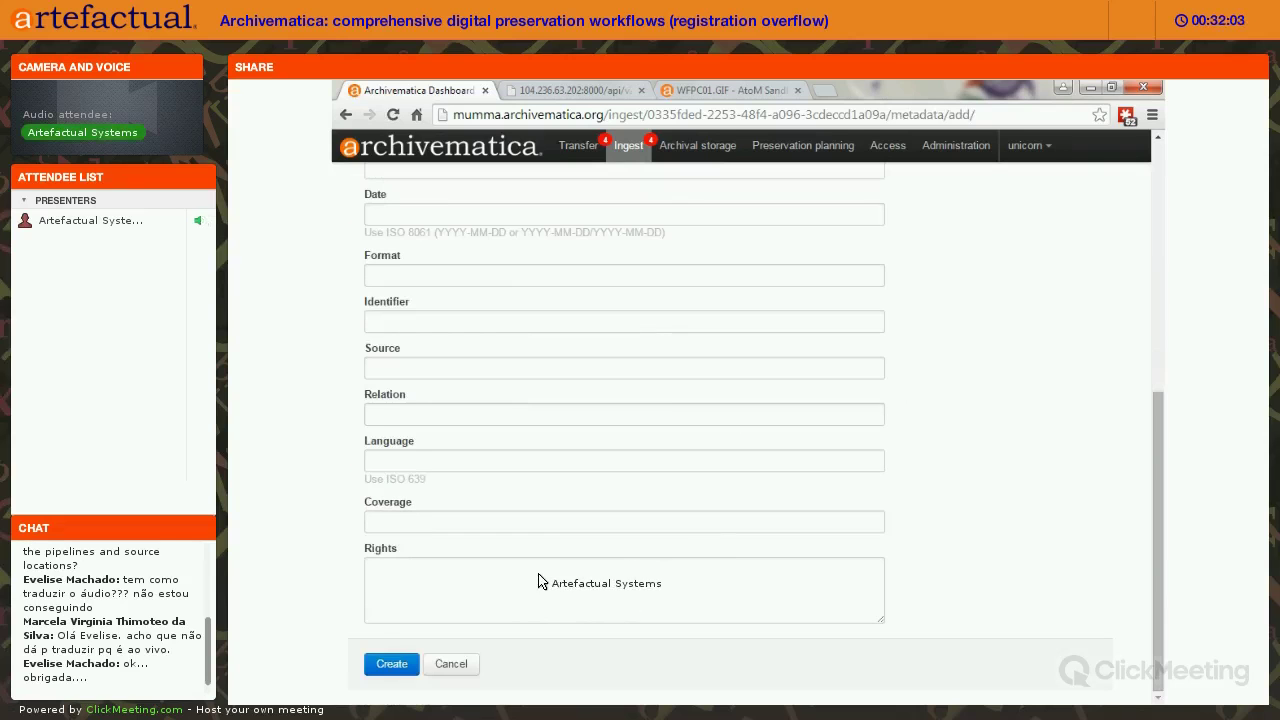
{"action": "scroll", "coordinate": [540, 585], "scroll_direction": "up", "scroll_amount": 4}
{"action": "scroll", "coordinate": [540, 585], "scroll_direction": "up", "scroll_amount": 3}
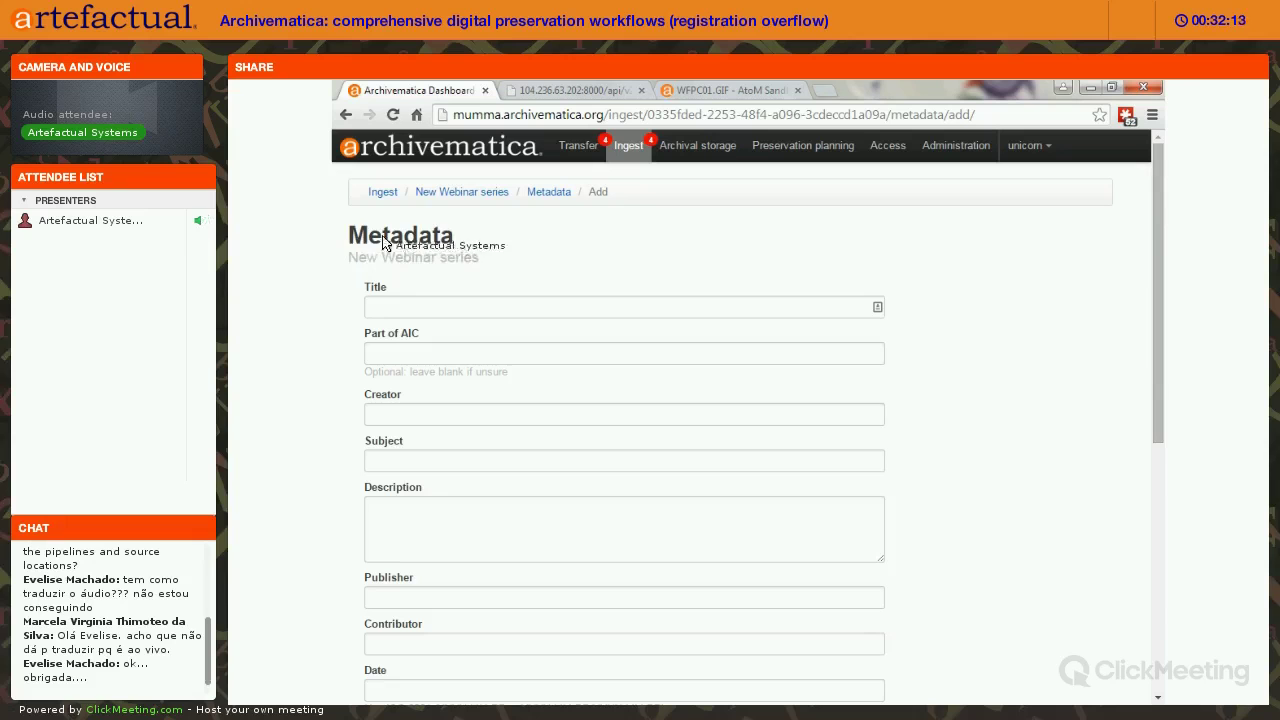
{"action": "left_click_drag", "start_coordinate": [487, 262], "coordinate": [354, 260]}
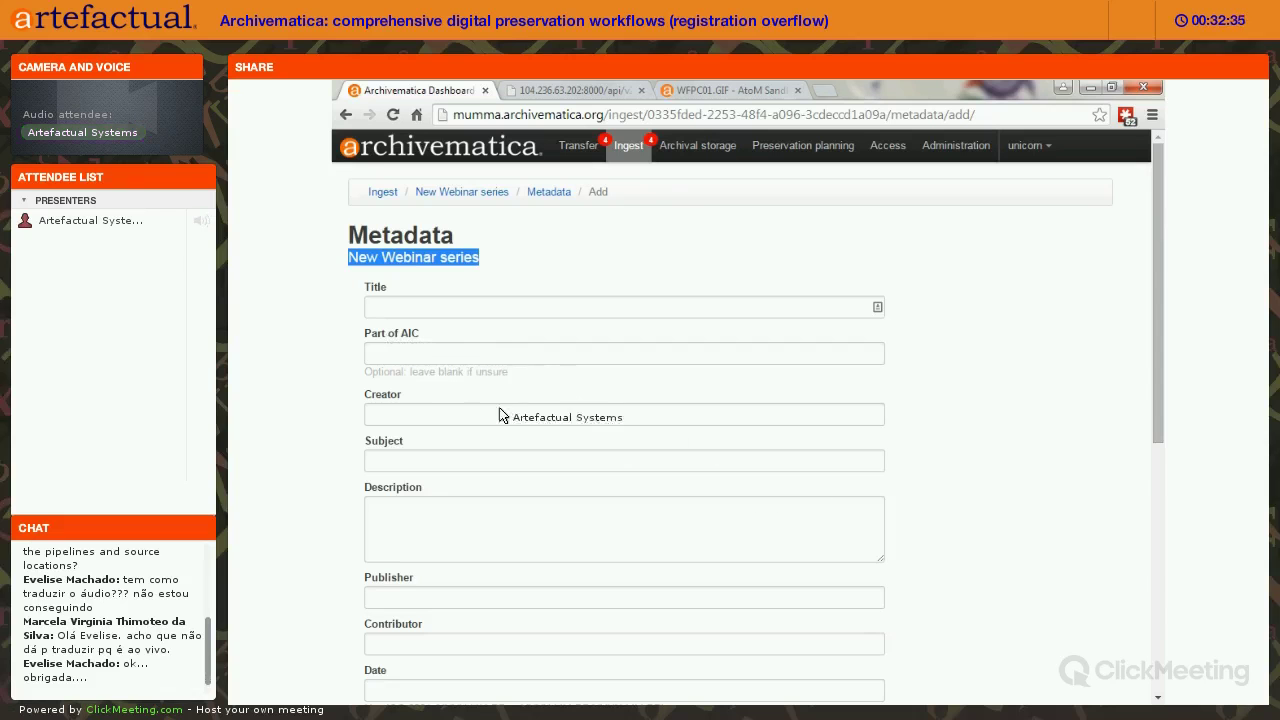
{"action": "scroll", "coordinate": [449, 460], "scroll_direction": "down", "scroll_amount": 3}
{"action": "scroll", "coordinate": [443, 346], "scroll_direction": "up", "scroll_amount": 3}
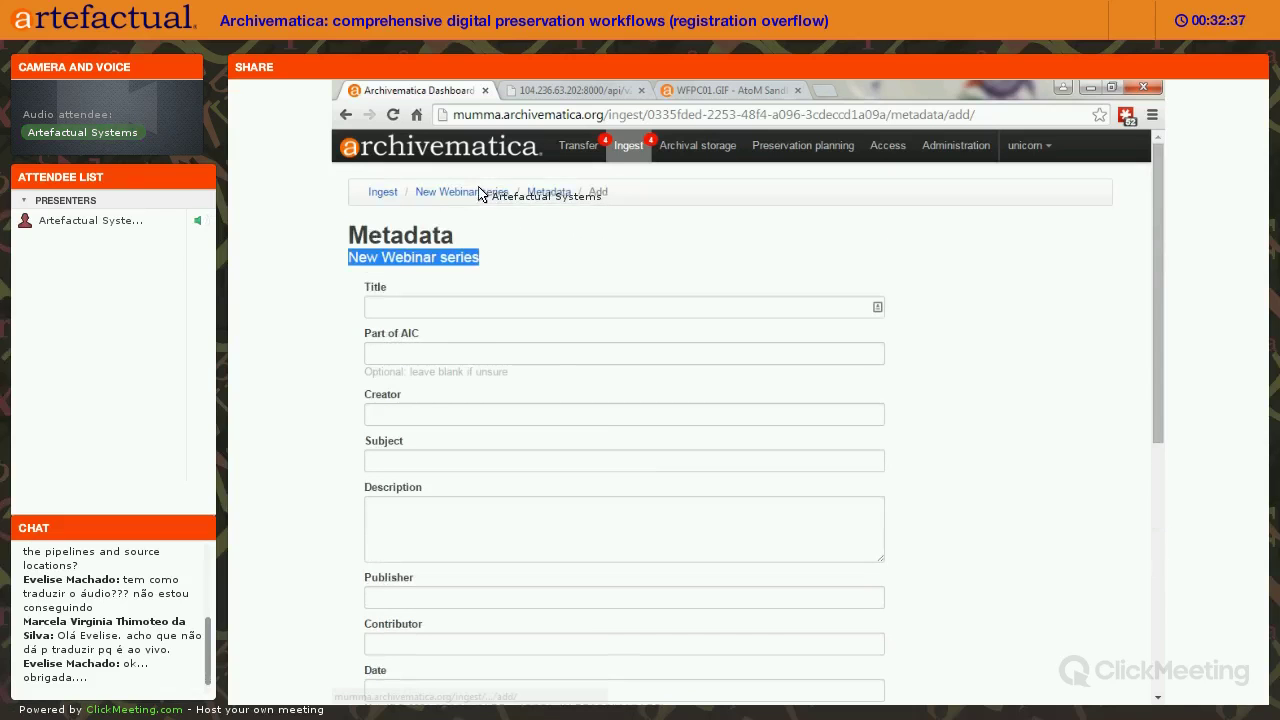
{"action": "left_click", "coordinate": [420, 192]}
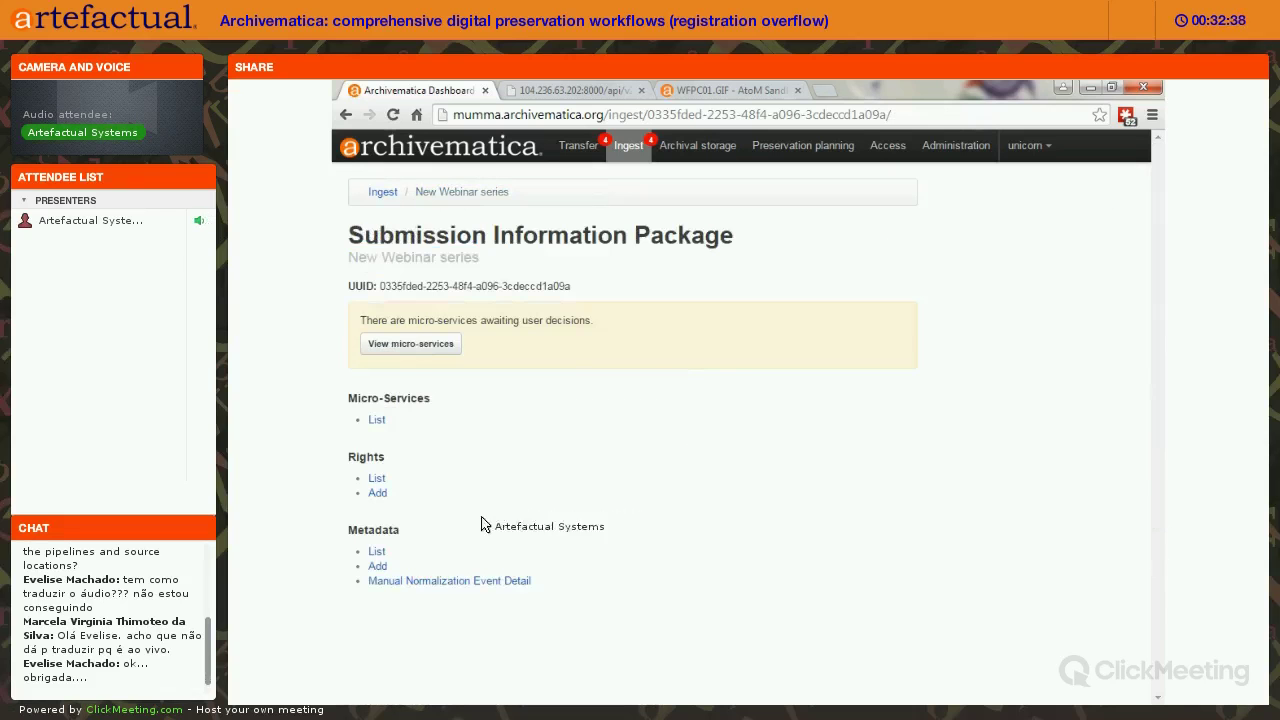
Start a rights statement for the SIP with Copyright as basis and continue to the grant form.
{"action": "left_click", "coordinate": [377, 494]}
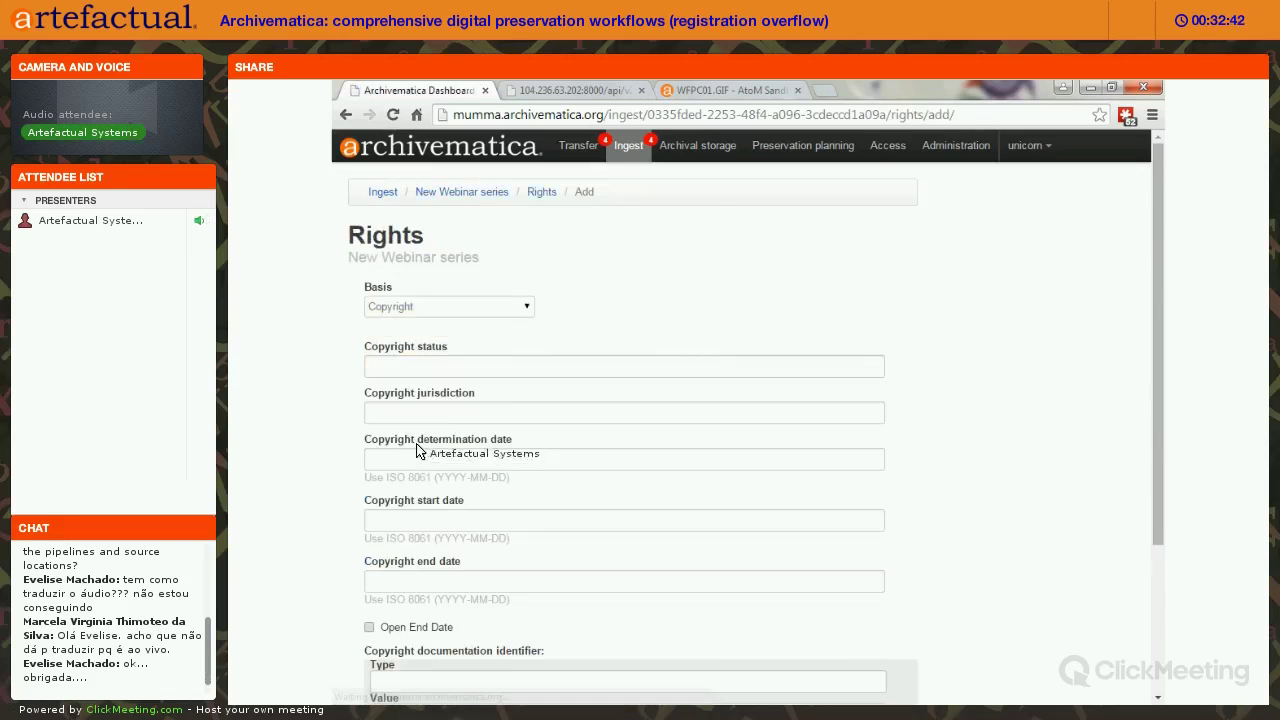
{"action": "left_click", "coordinate": [520, 307]}
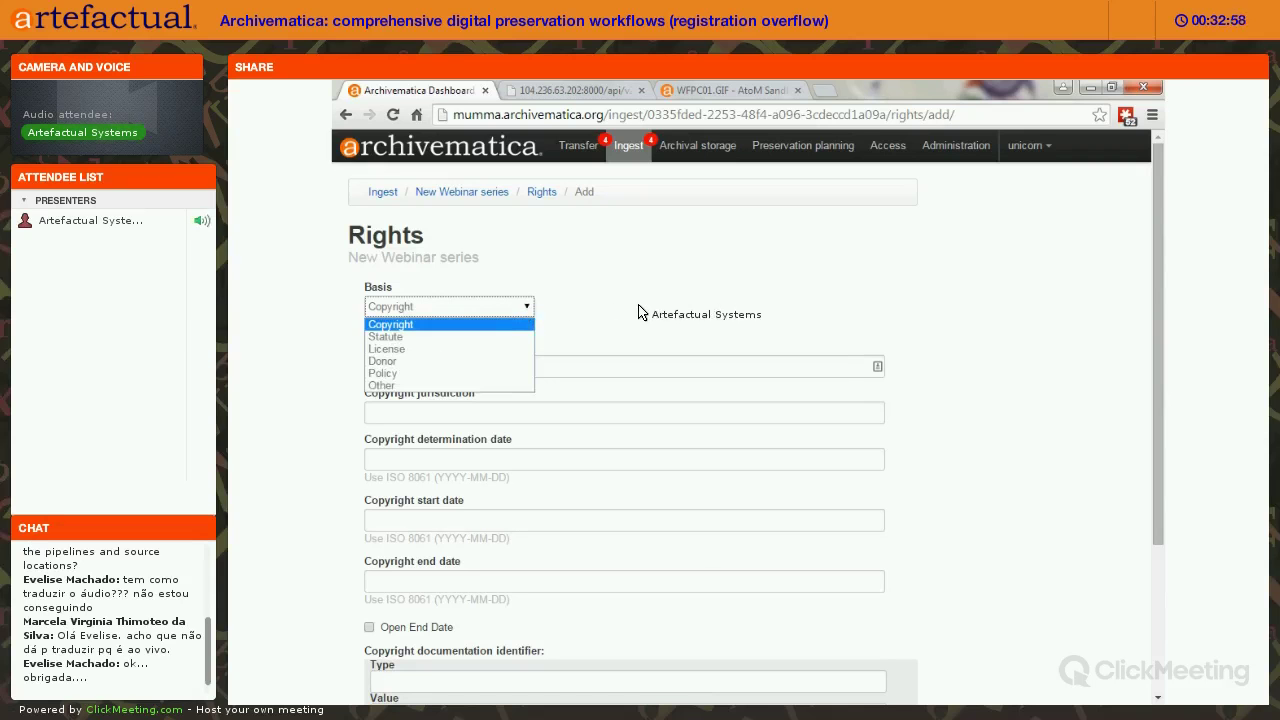
{"action": "left_click", "coordinate": [470, 304]}
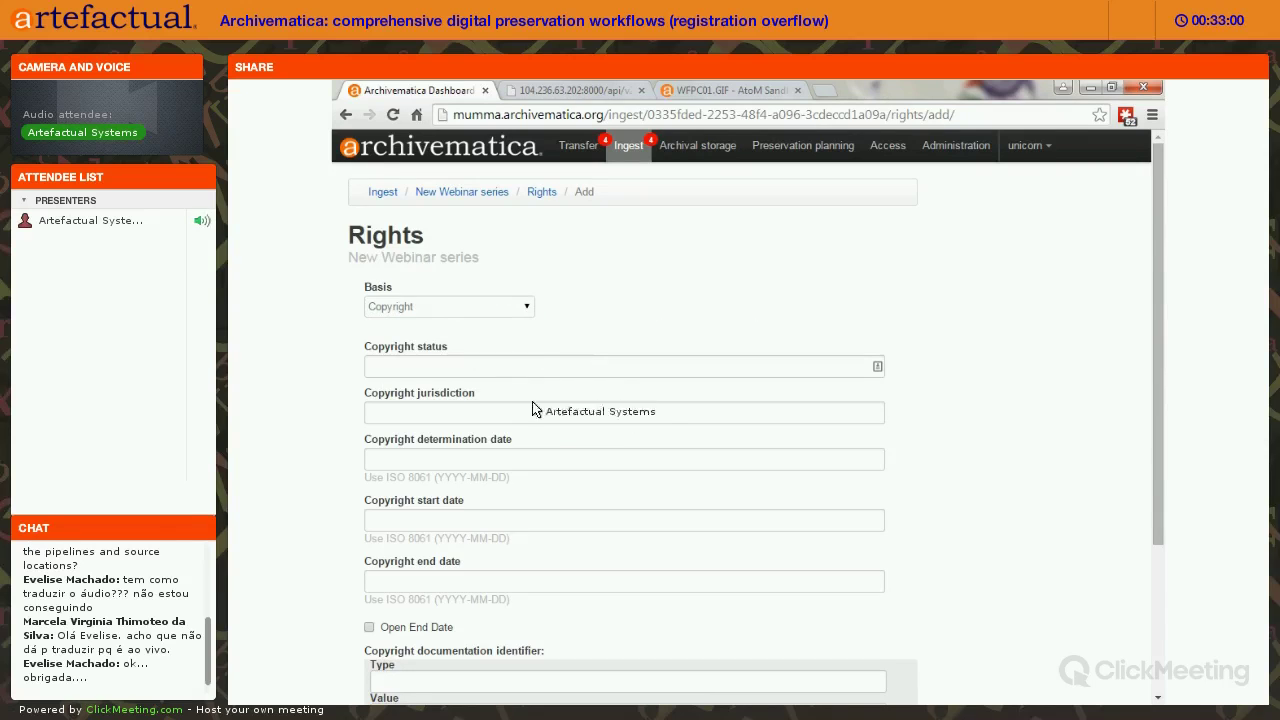
{"action": "scroll", "coordinate": [550, 447], "scroll_direction": "down", "scroll_amount": 1}
{"action": "scroll", "coordinate": [550, 447], "scroll_direction": "down", "scroll_amount": 2}
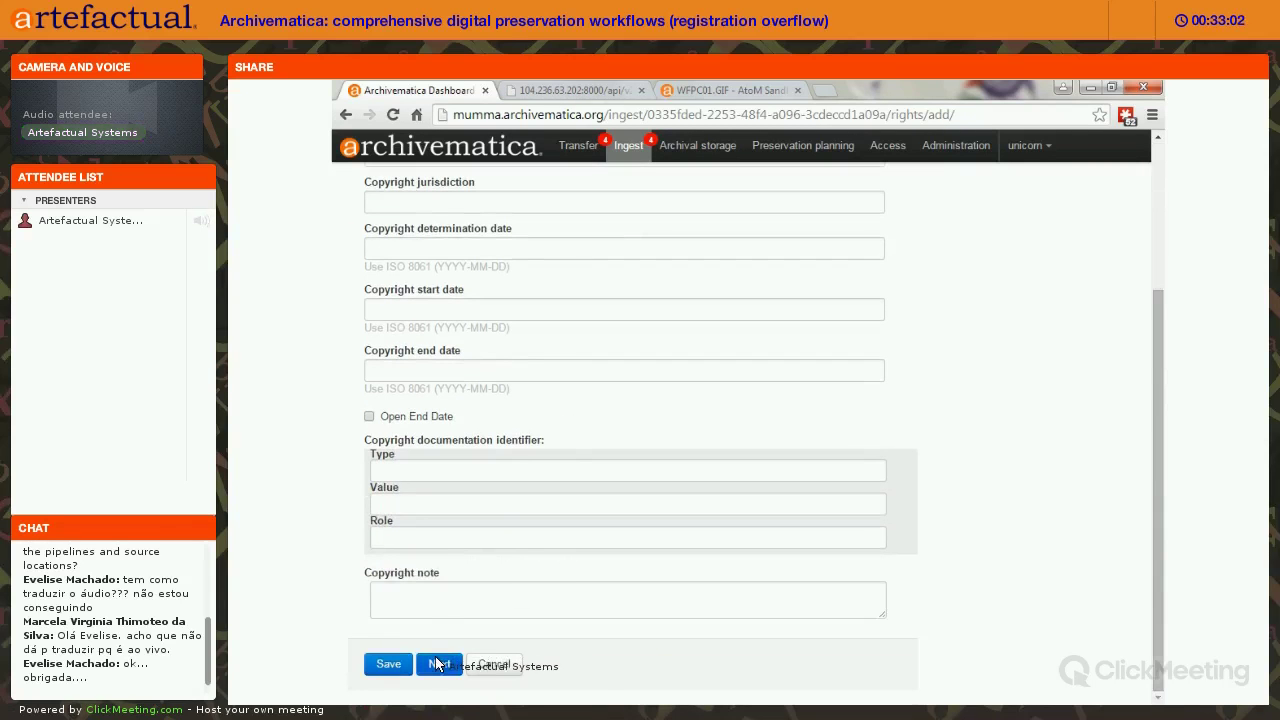
{"action": "left_click", "coordinate": [437, 665]}
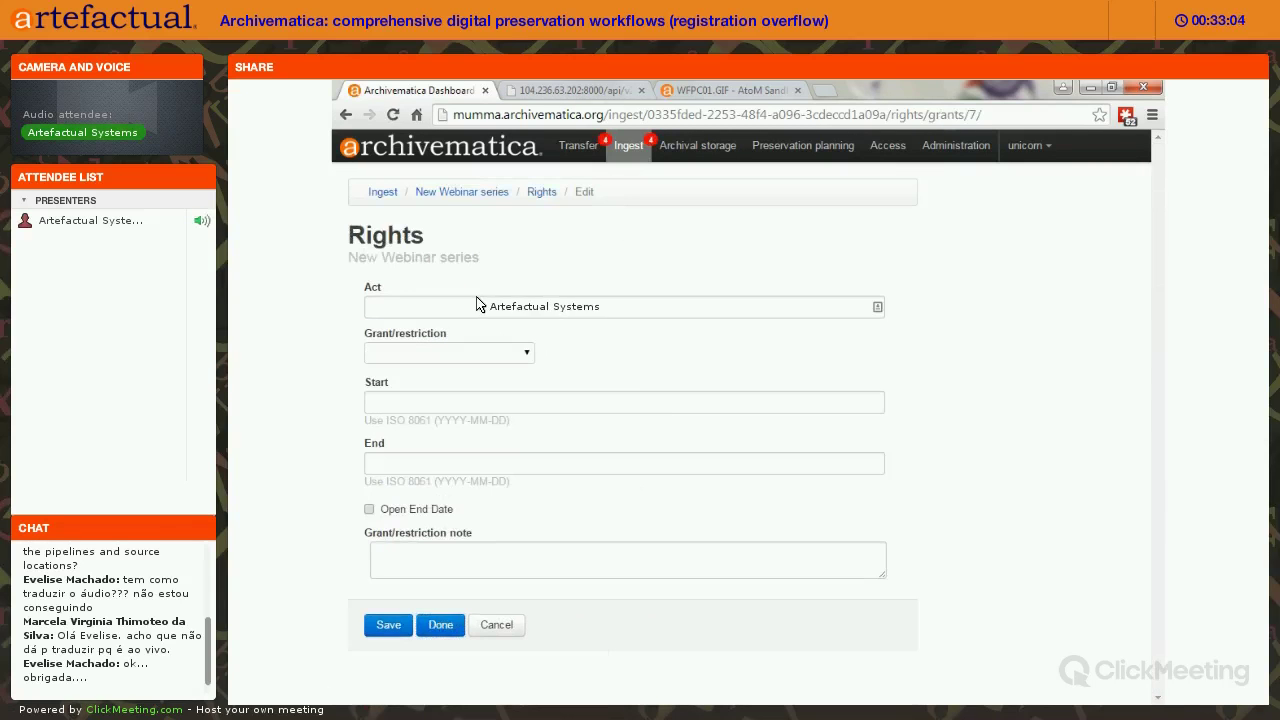
Inspect the Act and Grant/restriction choices, then cancel the grant without saving.
{"action": "left_click", "coordinate": [479, 308]}
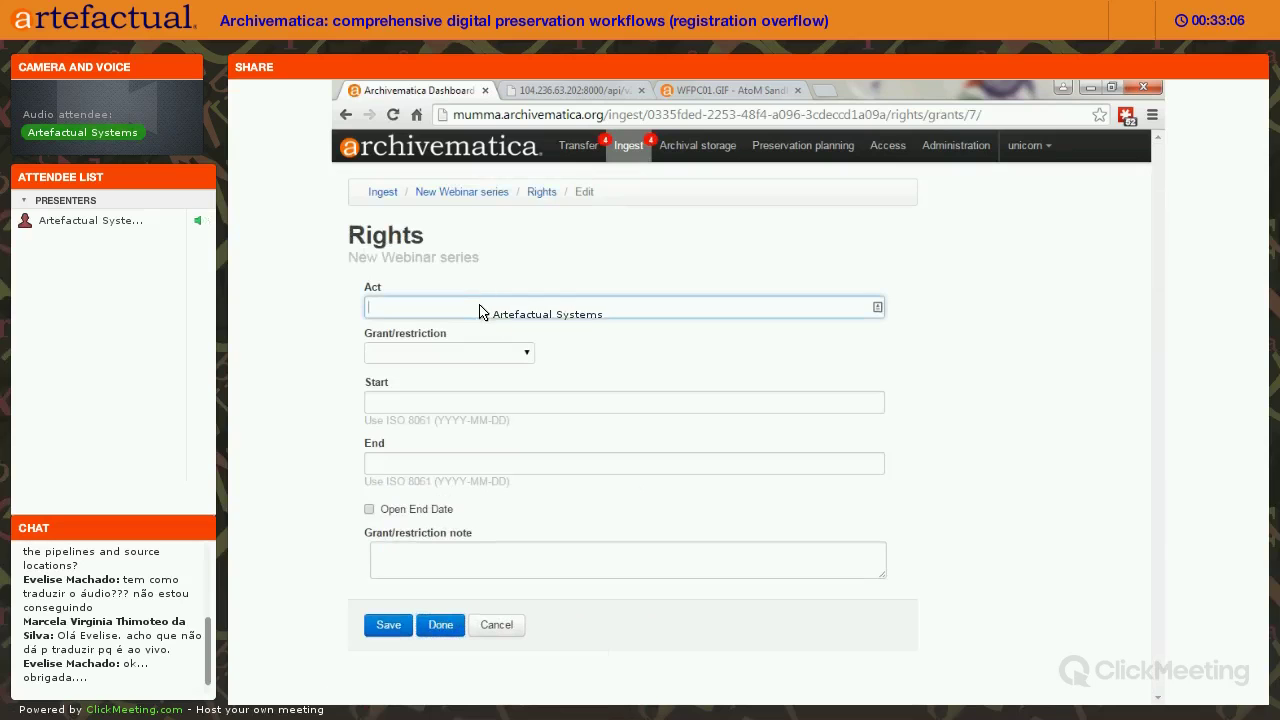
{"action": "left_click", "coordinate": [524, 356]}
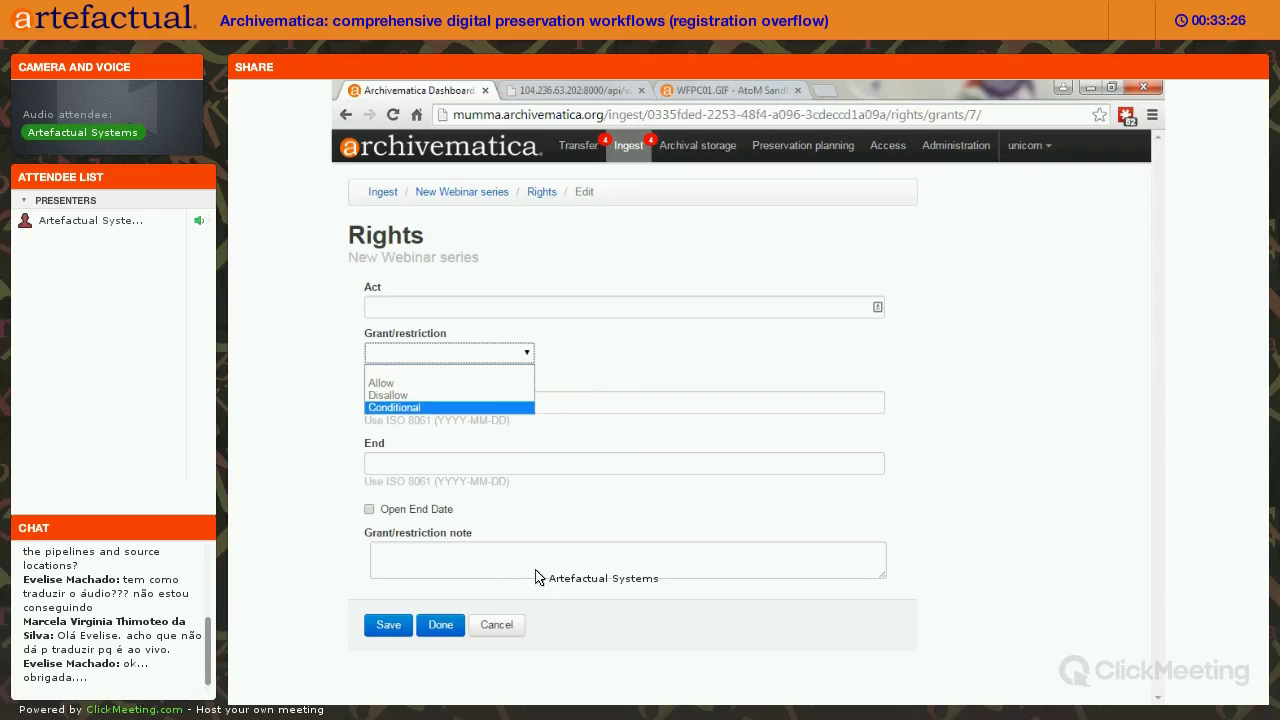
{"action": "left_click", "coordinate": [497, 625]}
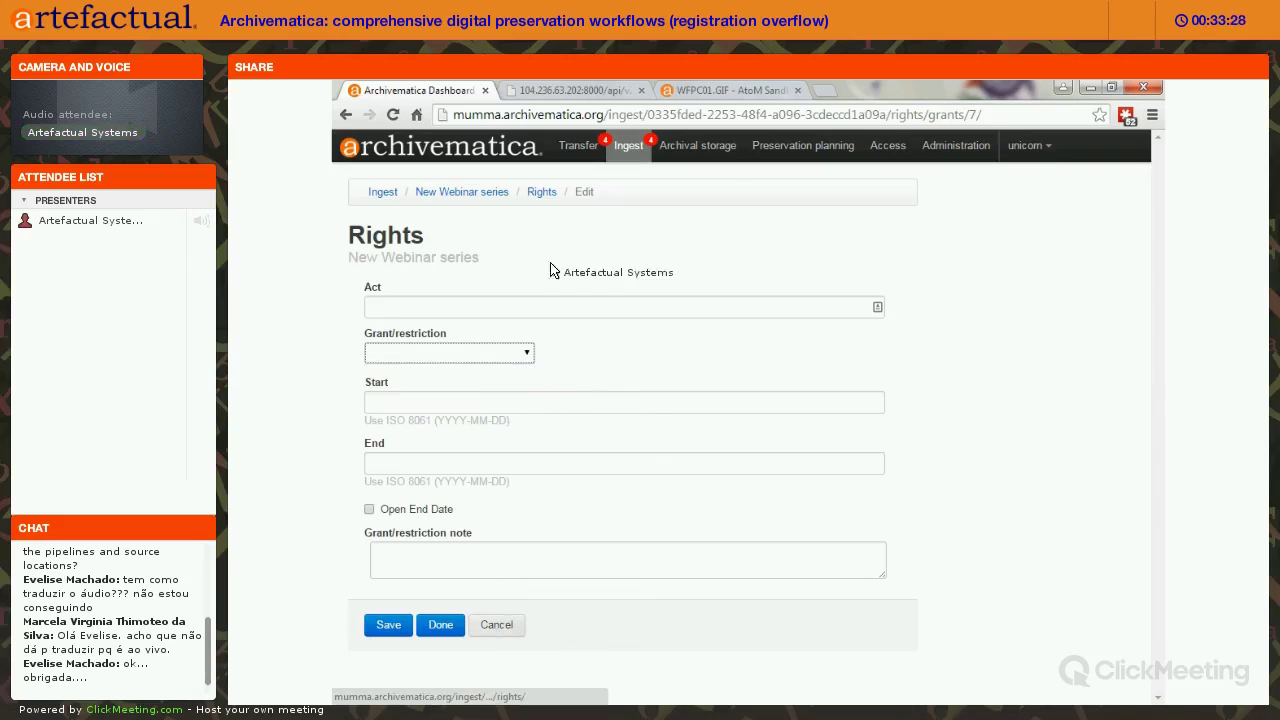
Go to the Ingest dashboard and open New_Webinar_series's Normalize Actions dropdown.
{"action": "left_click", "coordinate": [627, 152]}
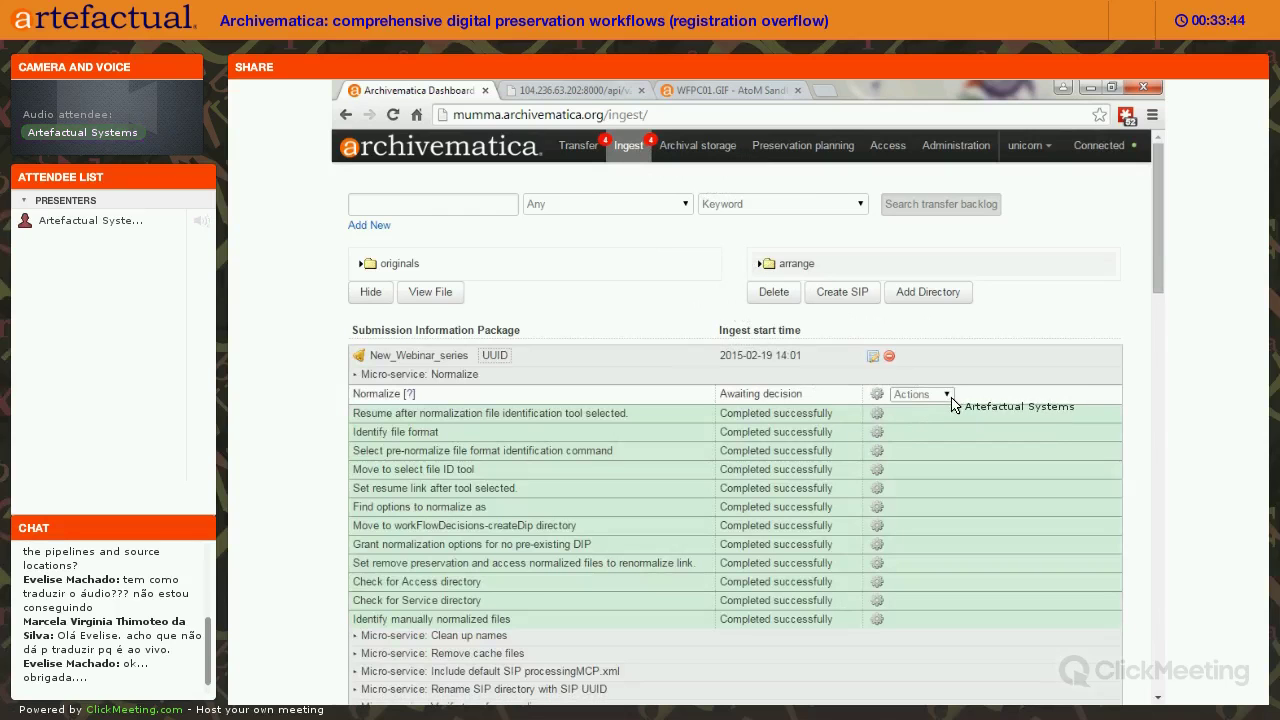
{"action": "left_click", "coordinate": [946, 395]}
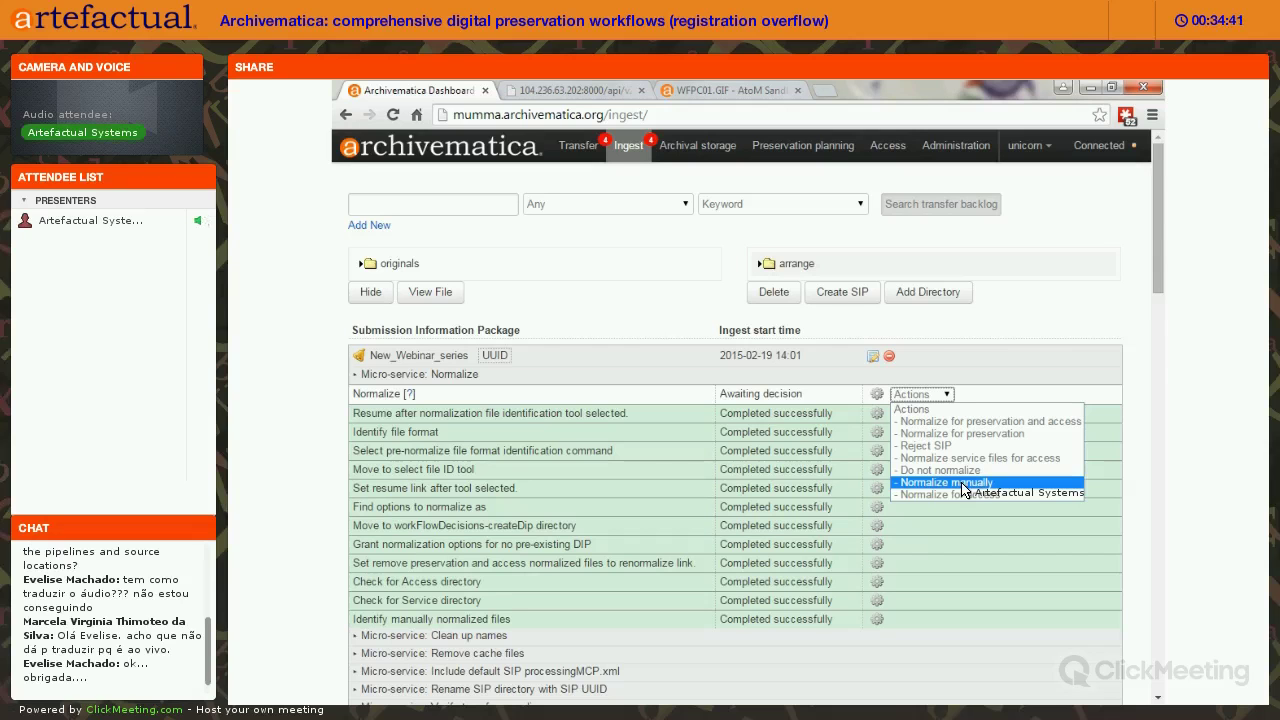
Choose 'Normalize for preservation and access' for New_Webinar_series.
{"action": "left_click", "coordinate": [986, 422]}
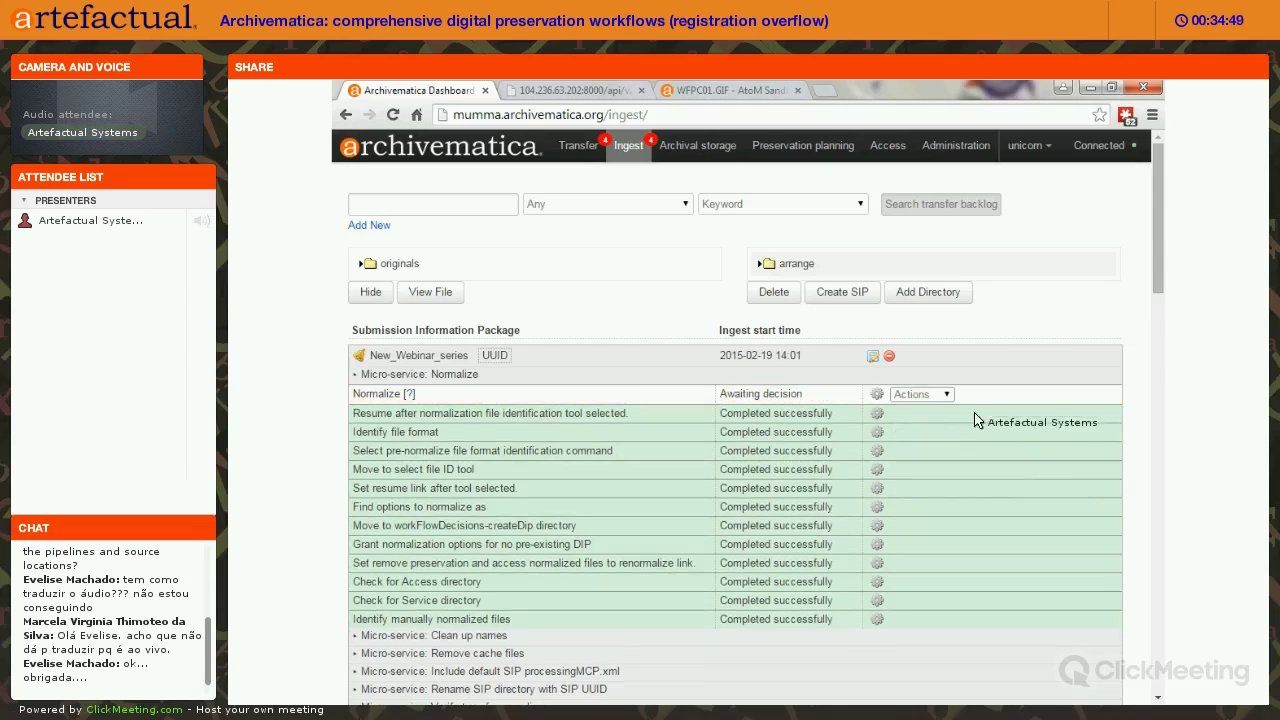
{"action": "left_click", "coordinate": [938, 396]}
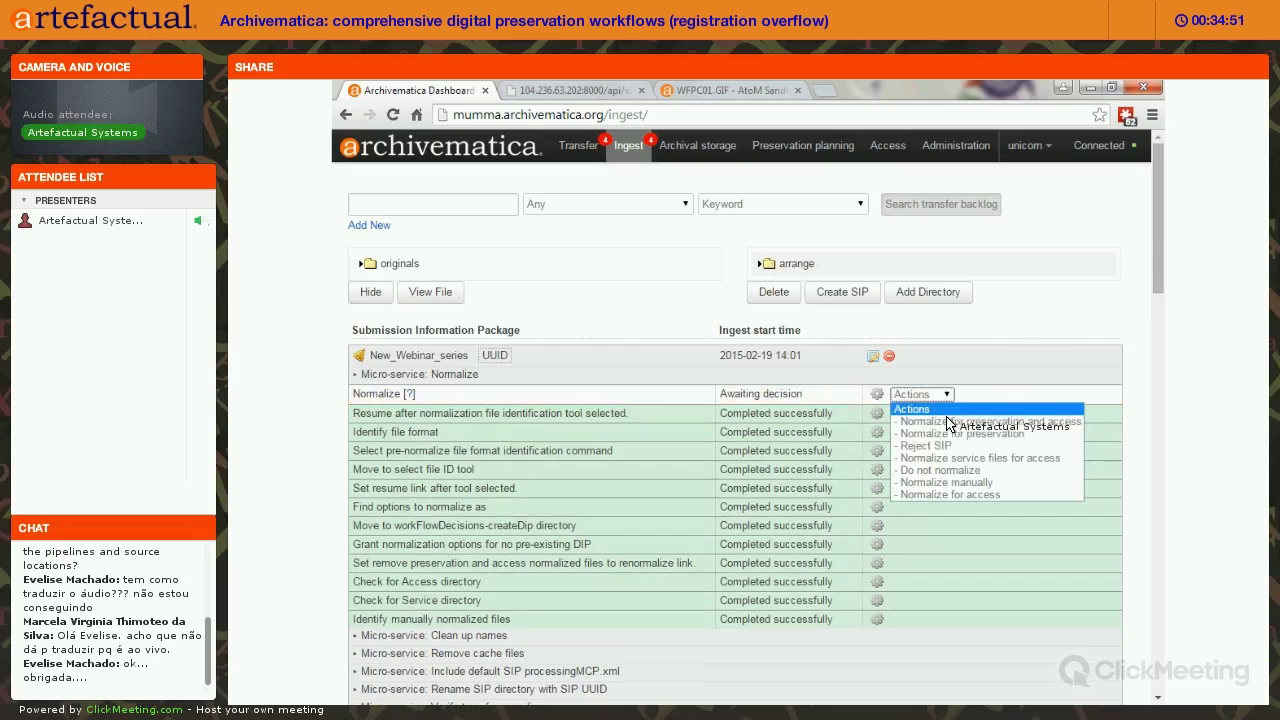
{"action": "left_click", "coordinate": [948, 422]}
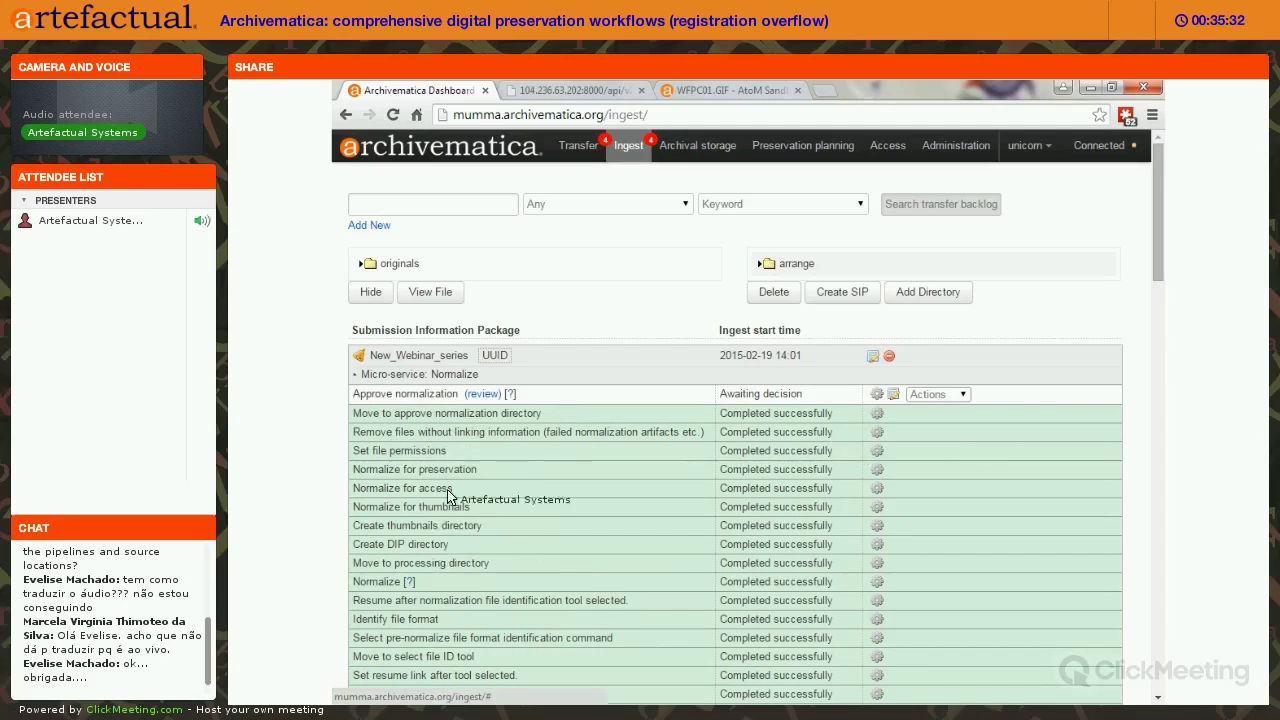
Open the normalization report from the Approve normalization row and review its file results.
{"action": "left_click", "coordinate": [893, 397]}
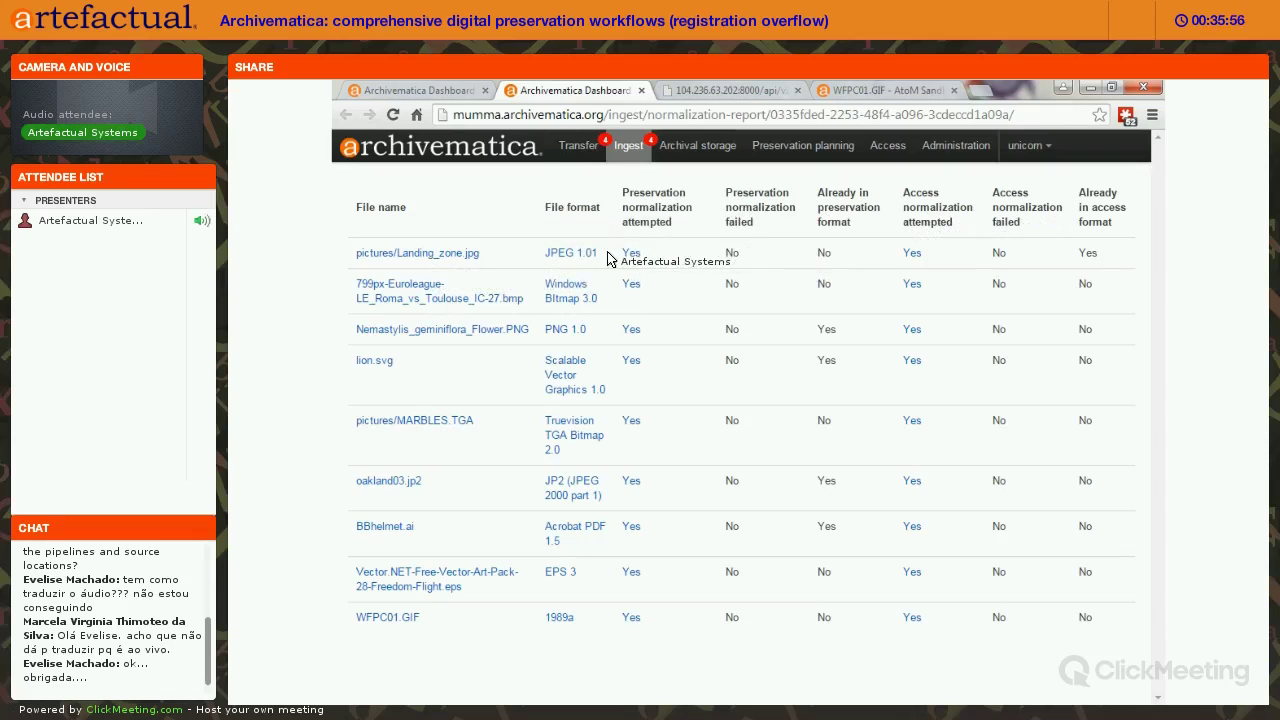
{"action": "mouse_move", "coordinate": [485, 254]}
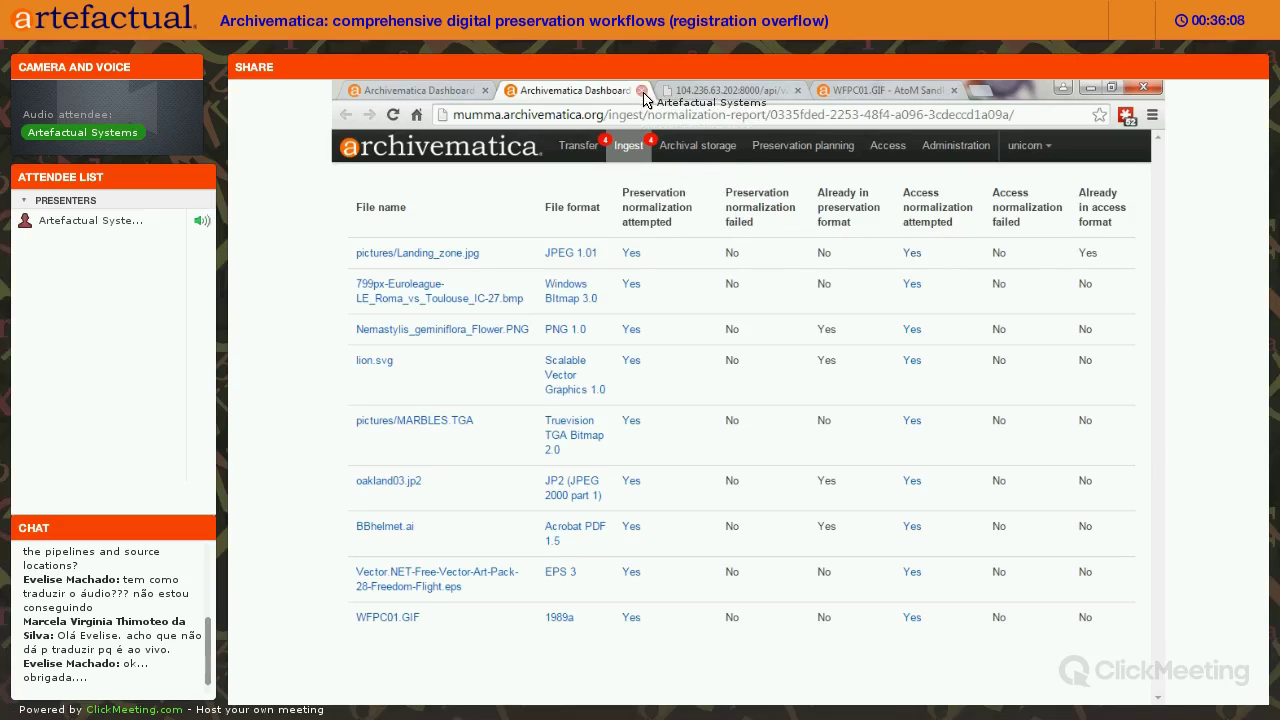
Open the normalization review and expand approveNormalization, preservationAndAccess and New_Webinar_series.
{"action": "left_click", "coordinate": [394, 96]}
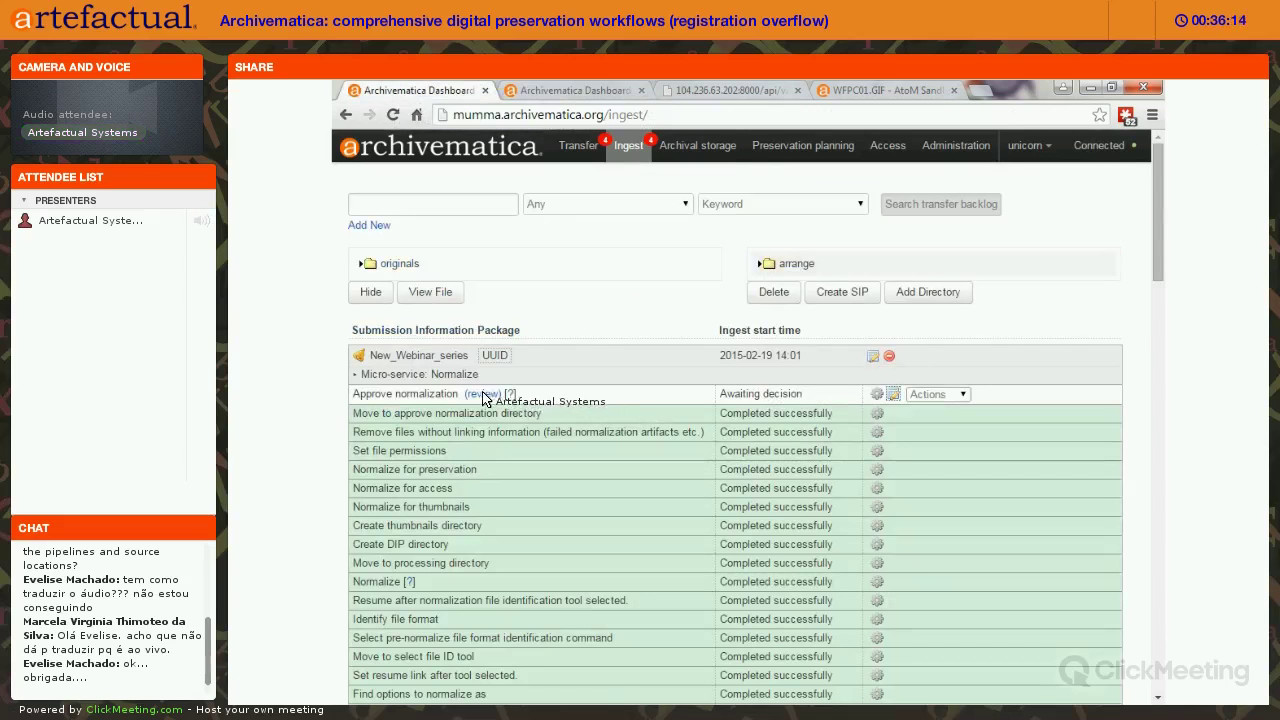
{"action": "left_click", "coordinate": [481, 394]}
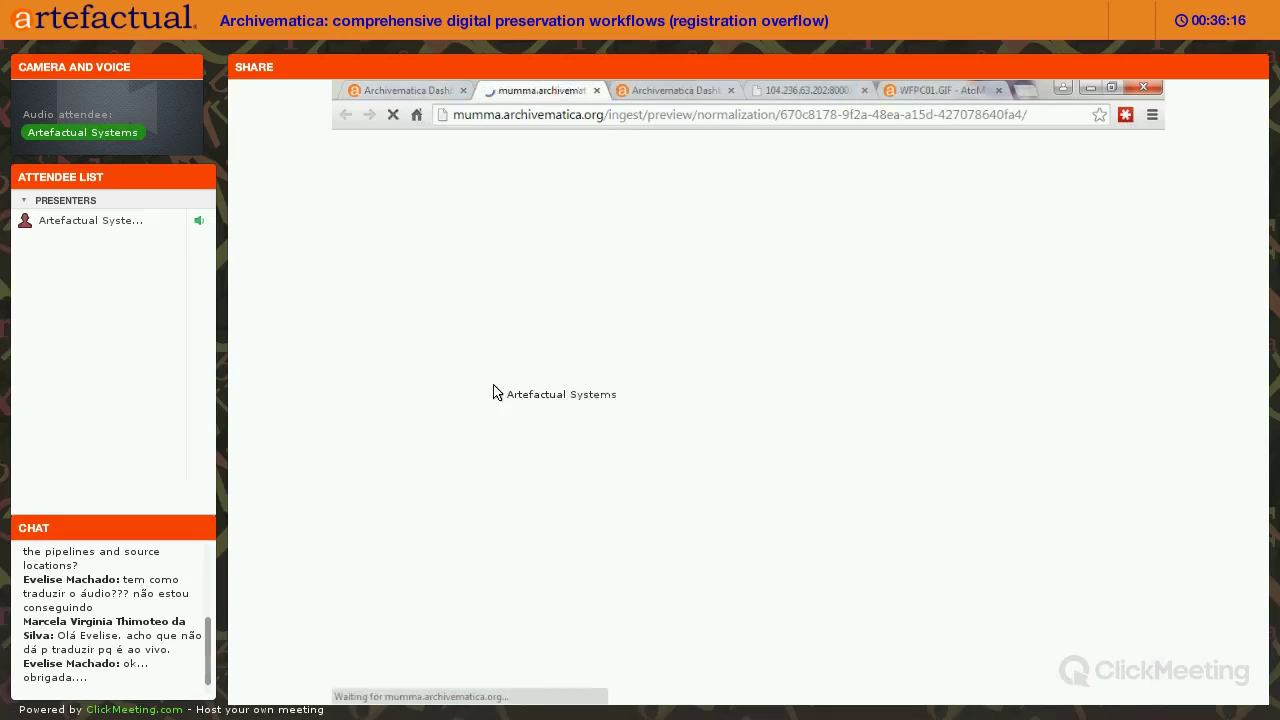
{"action": "left_click", "coordinate": [471, 269]}
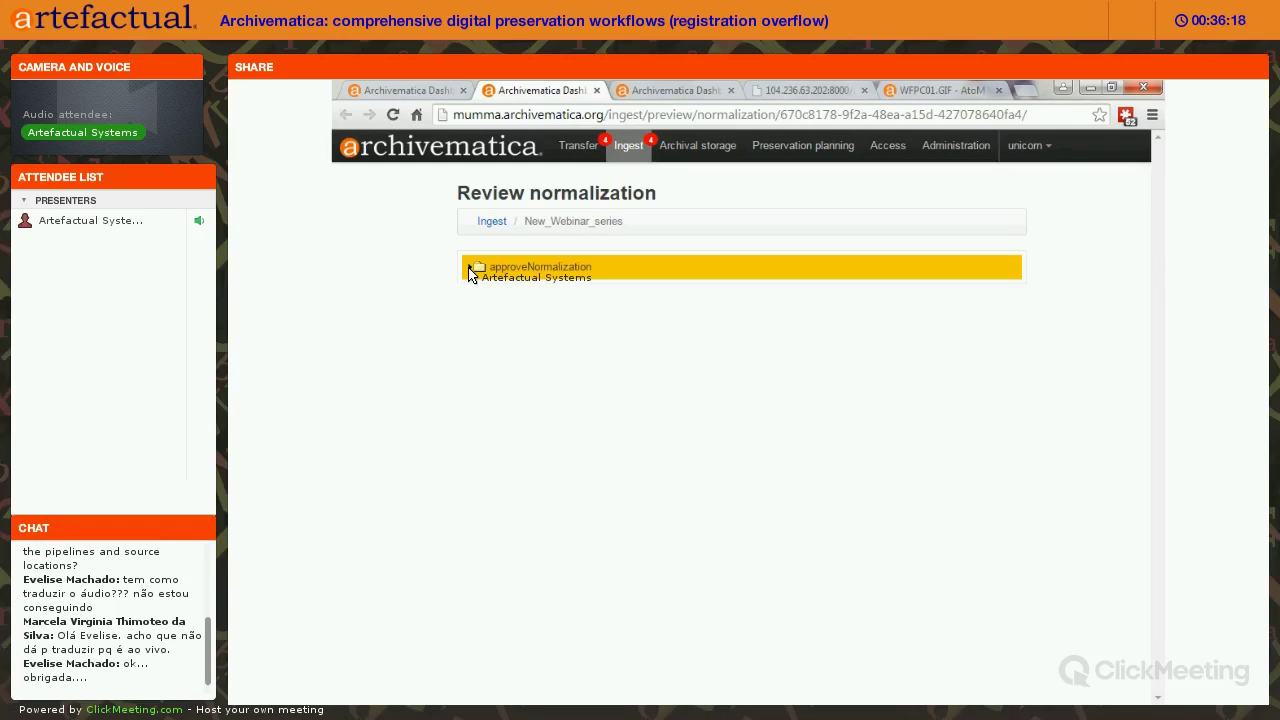
{"action": "left_click", "coordinate": [471, 270]}
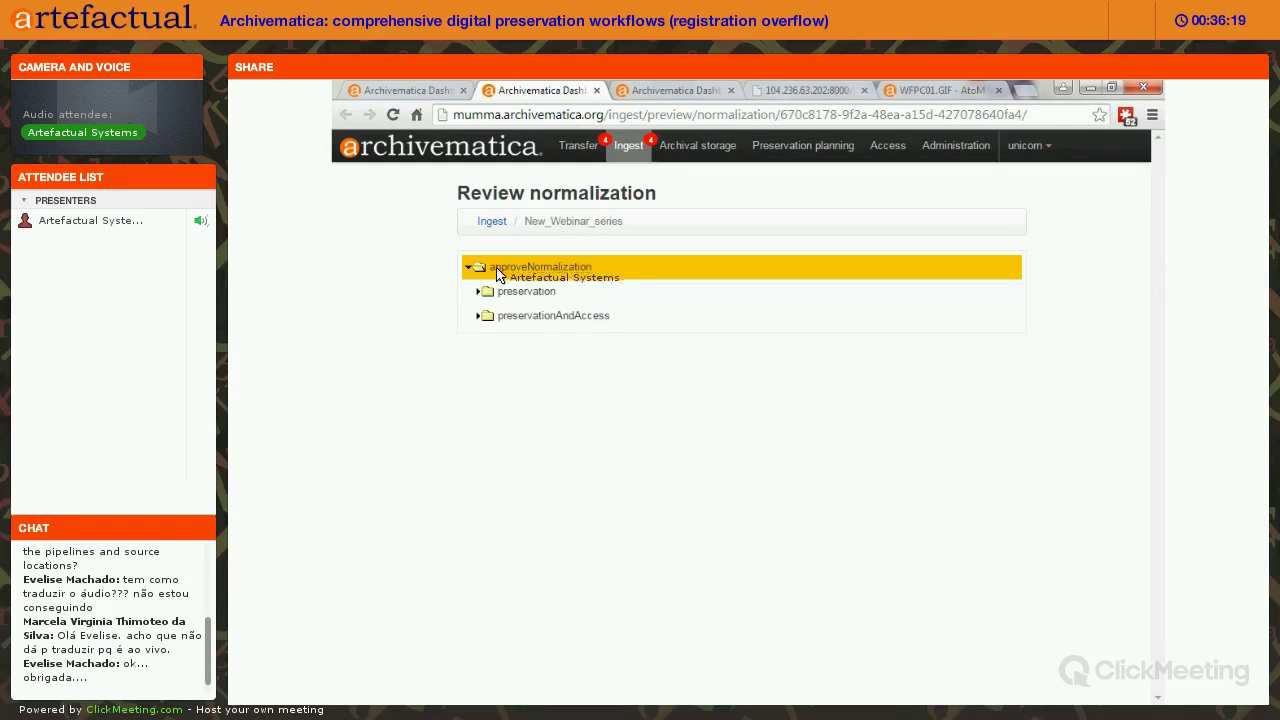
{"action": "left_click", "coordinate": [494, 319]}
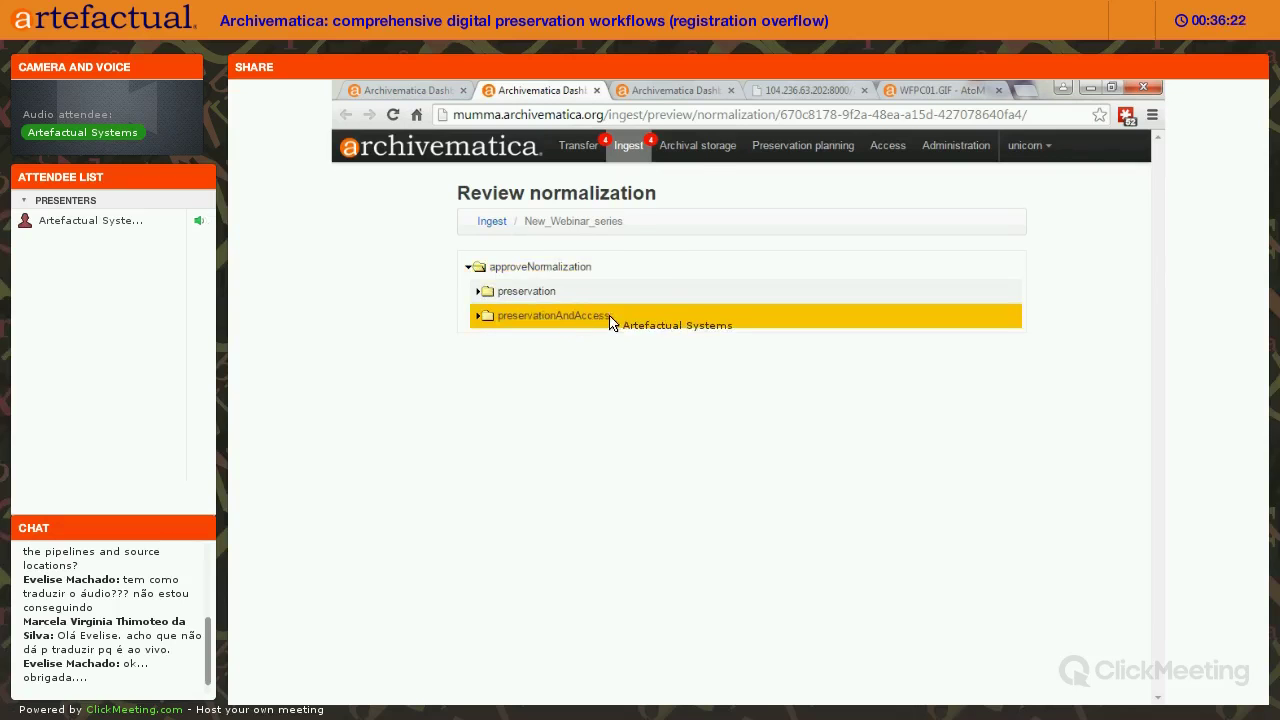
{"action": "left_click", "coordinate": [479, 317]}
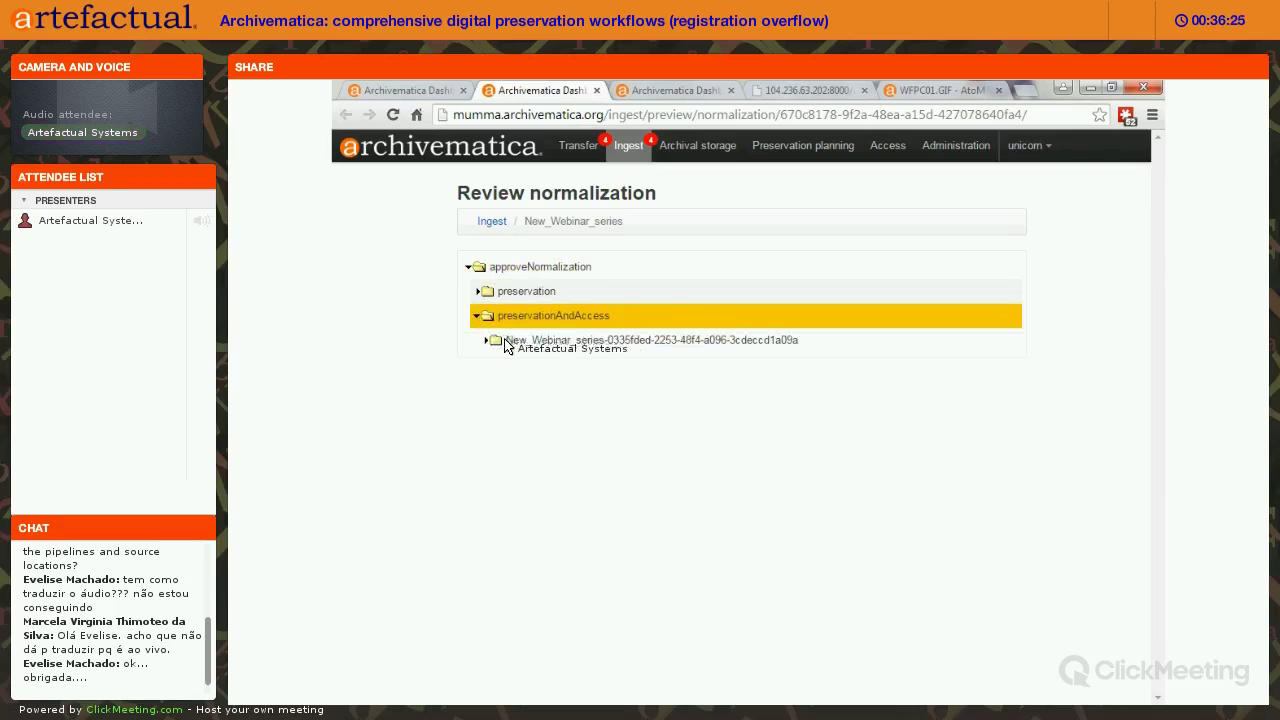
{"action": "left_click", "coordinate": [505, 340]}
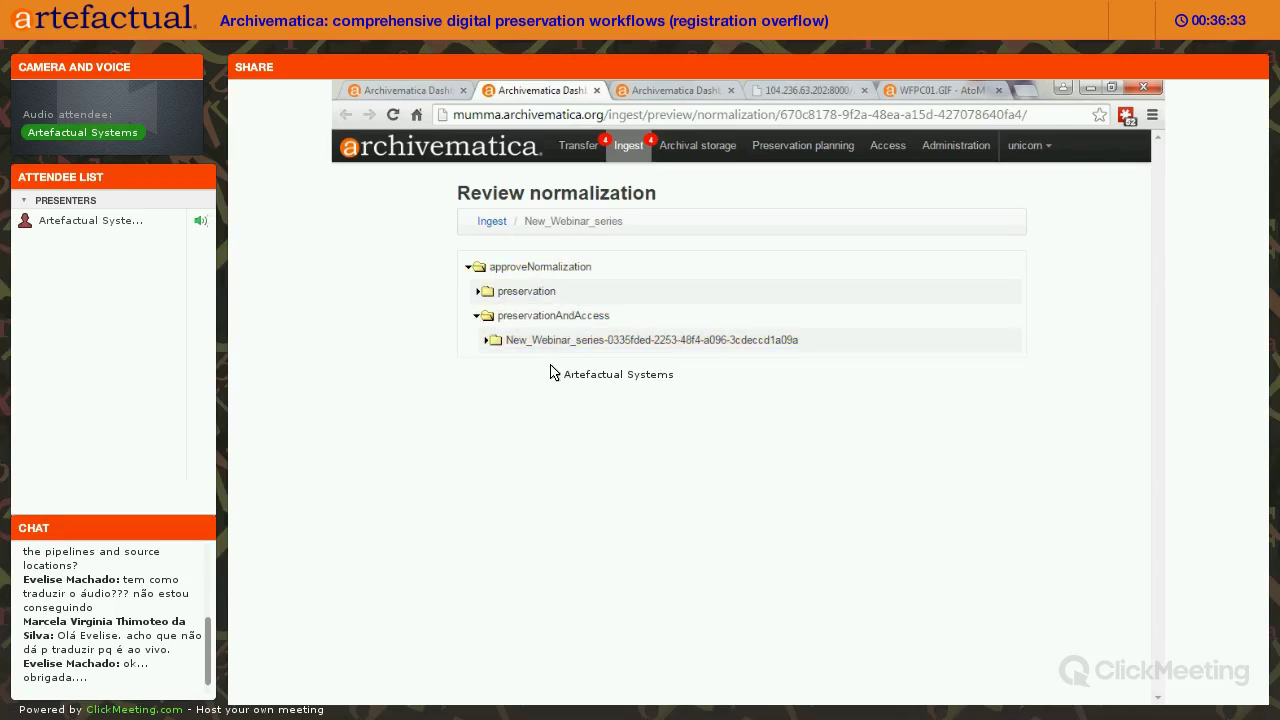
{"action": "left_click", "coordinate": [487, 341]}
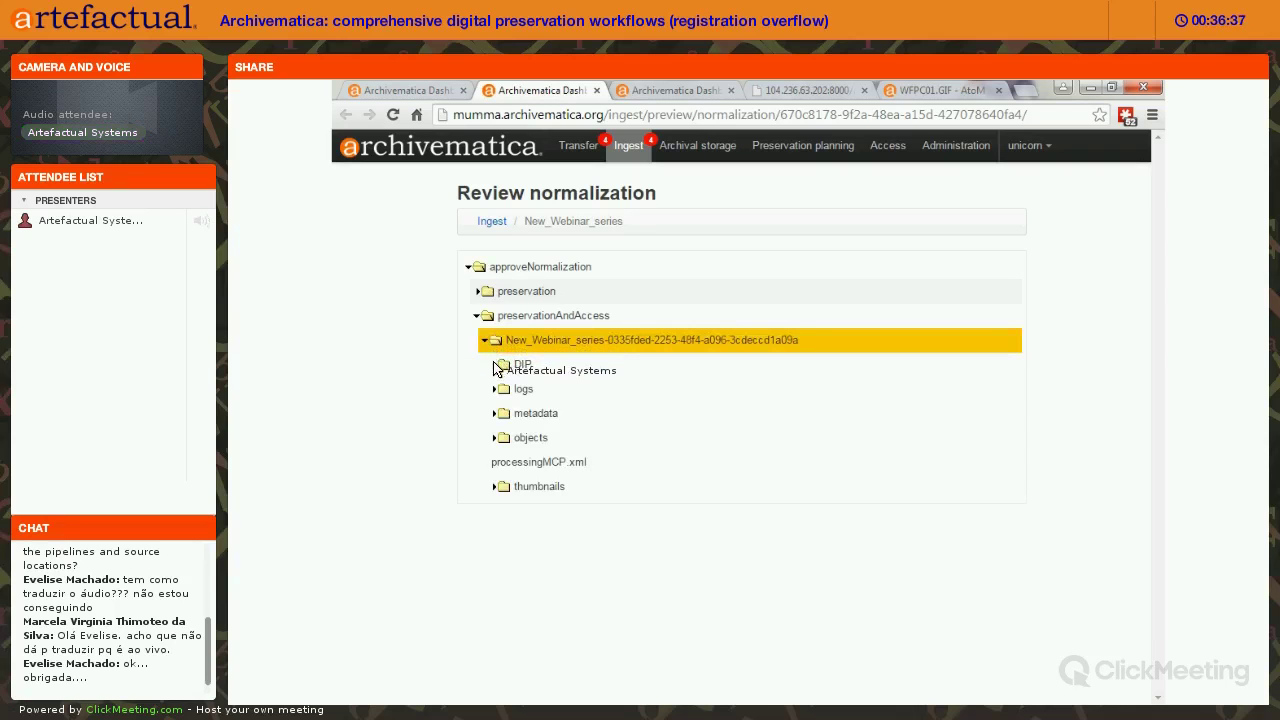
View the Nemastylis_geminiflora_Flower access copy in the DIP, then list the package's objects folder.
{"action": "left_click", "coordinate": [496, 366]}
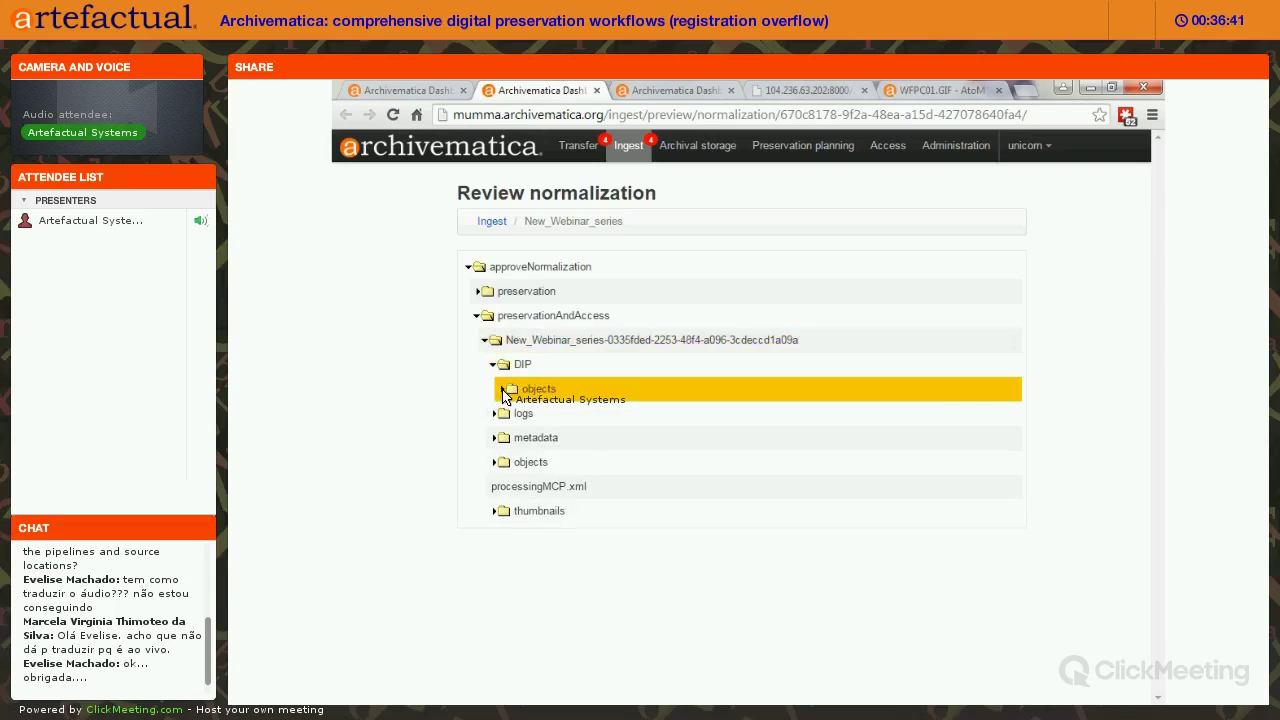
{"action": "left_click", "coordinate": [606, 401]}
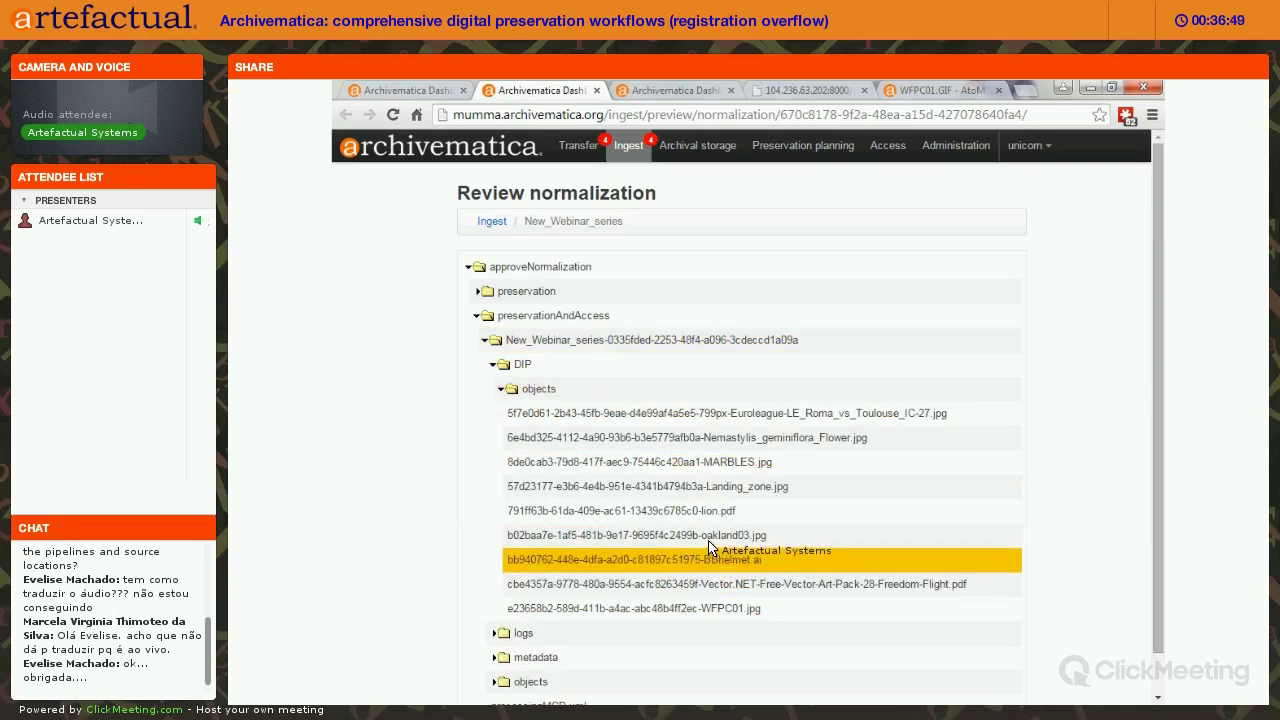
{"action": "left_click", "coordinate": [731, 444]}
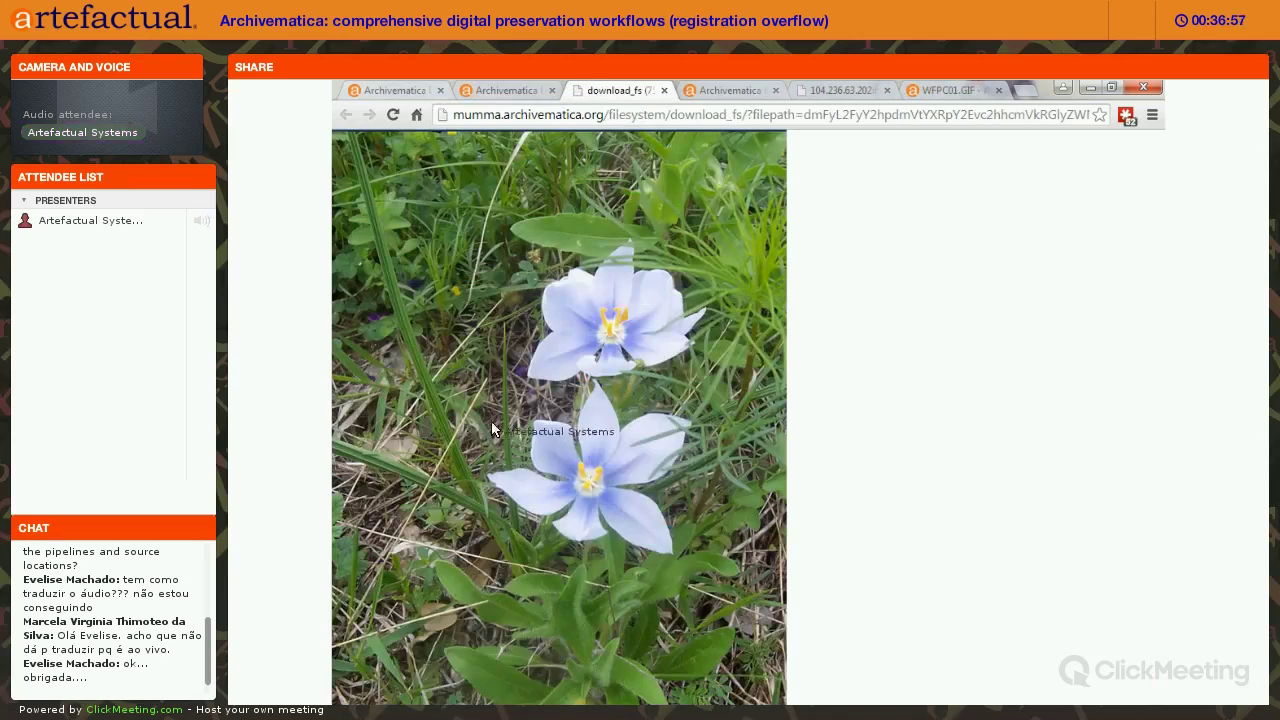
{"action": "key", "text": "ctrl+shift+Tab"}
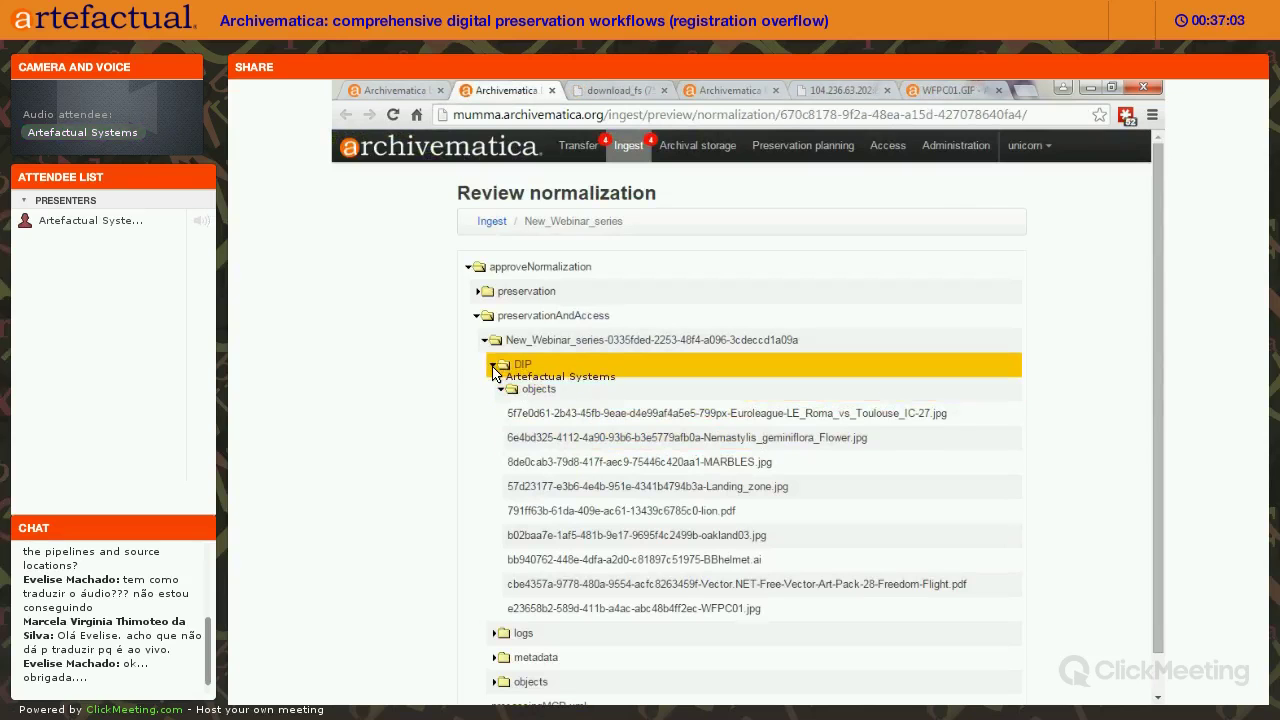
{"action": "left_click", "coordinate": [496, 368]}
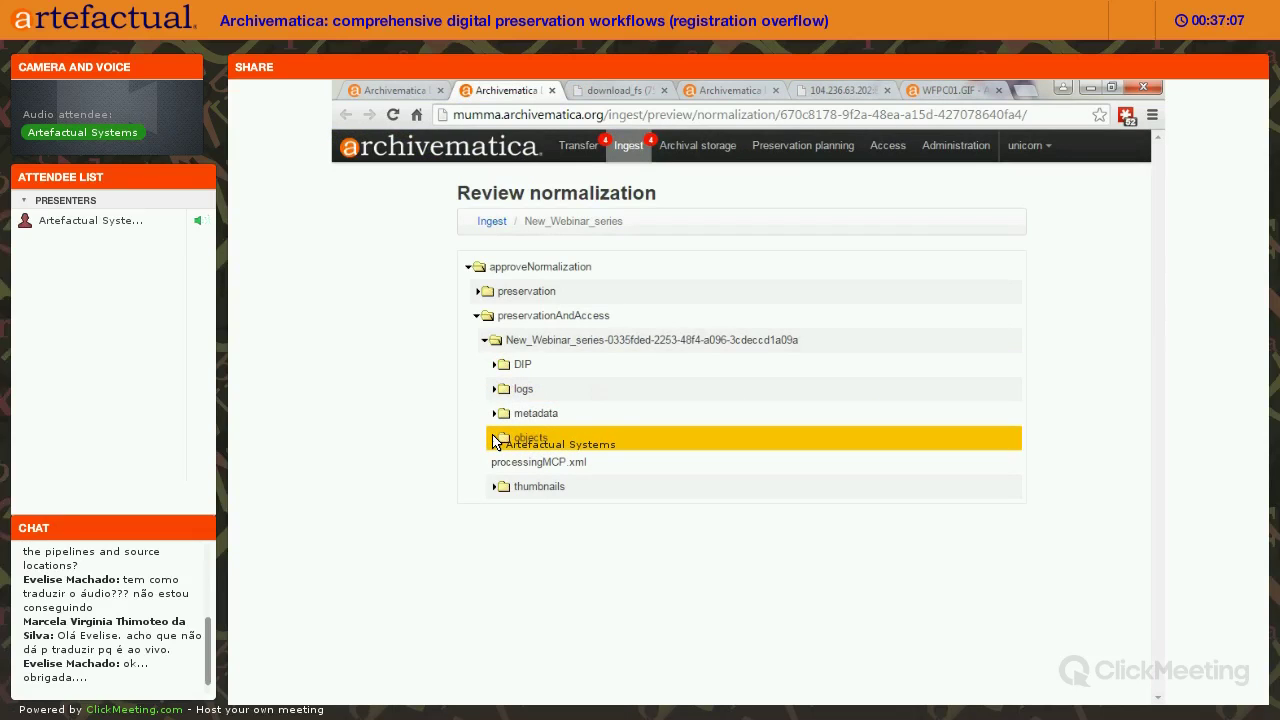
{"action": "left_click", "coordinate": [494, 440]}
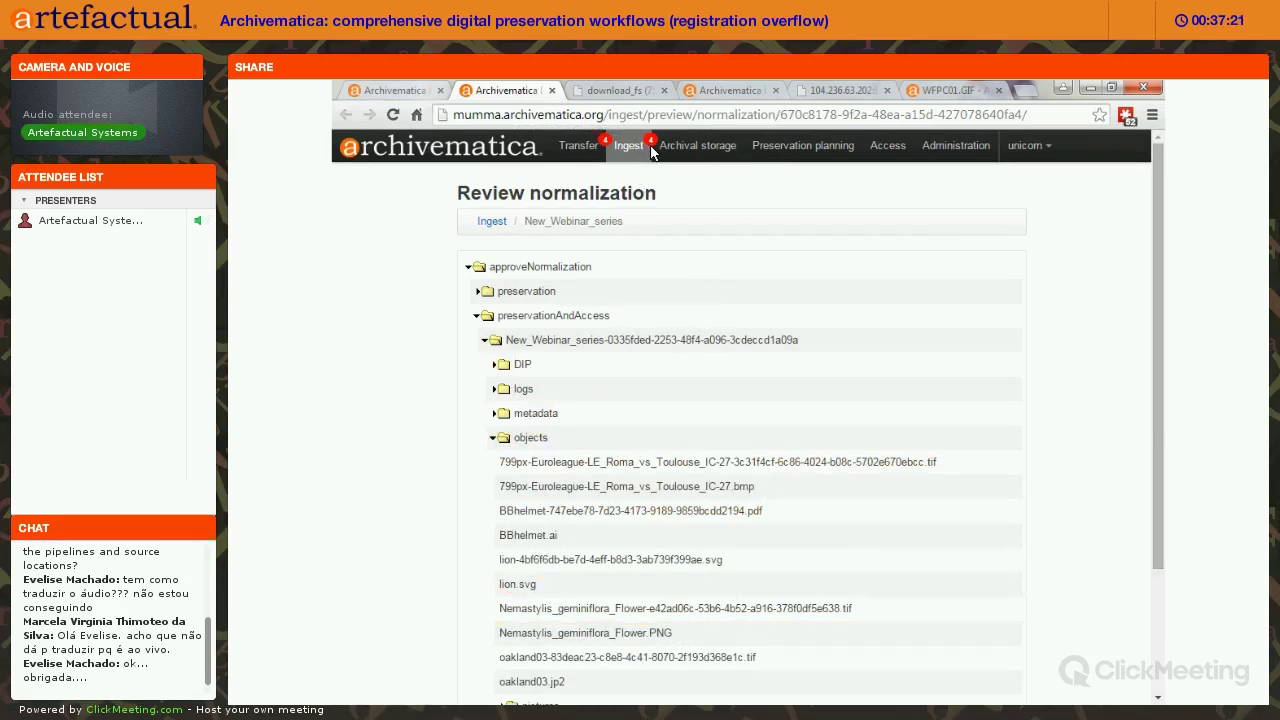
Choose Approve on New_Webinar_series's Approve normalization row in the Ingest dashboard.
{"action": "left_click", "coordinate": [383, 92]}
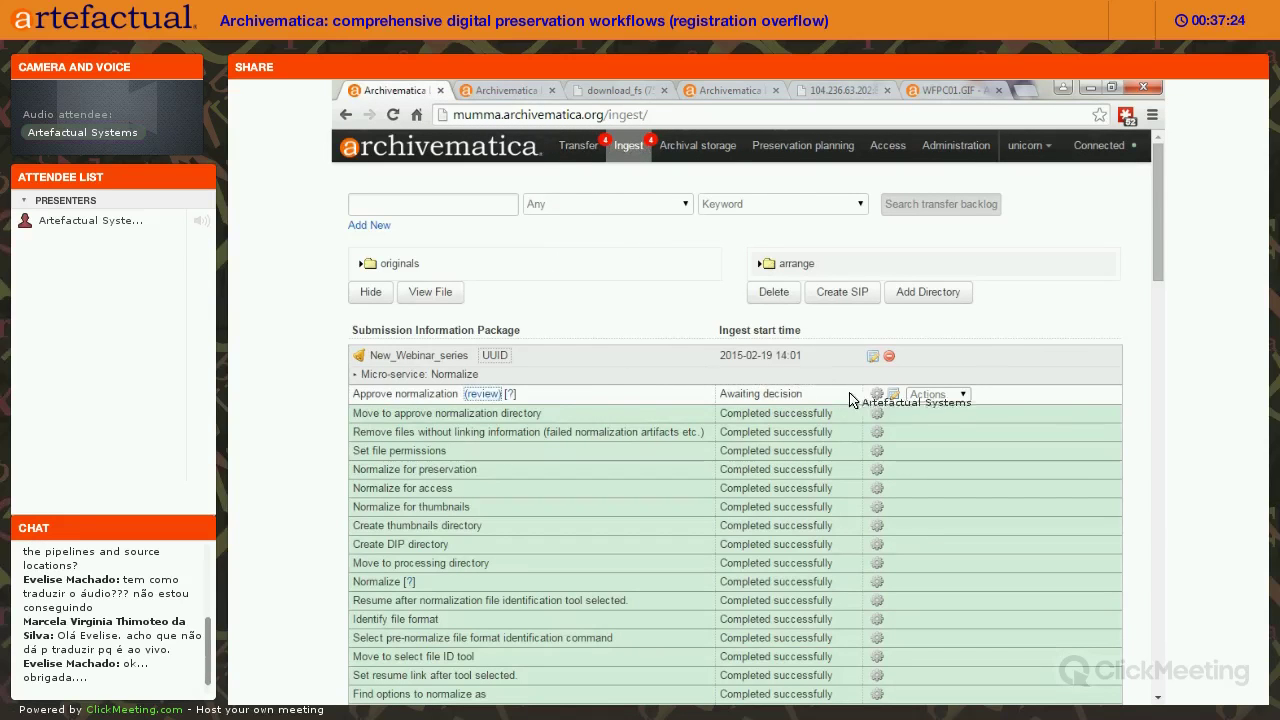
{"action": "left_click", "coordinate": [935, 394]}
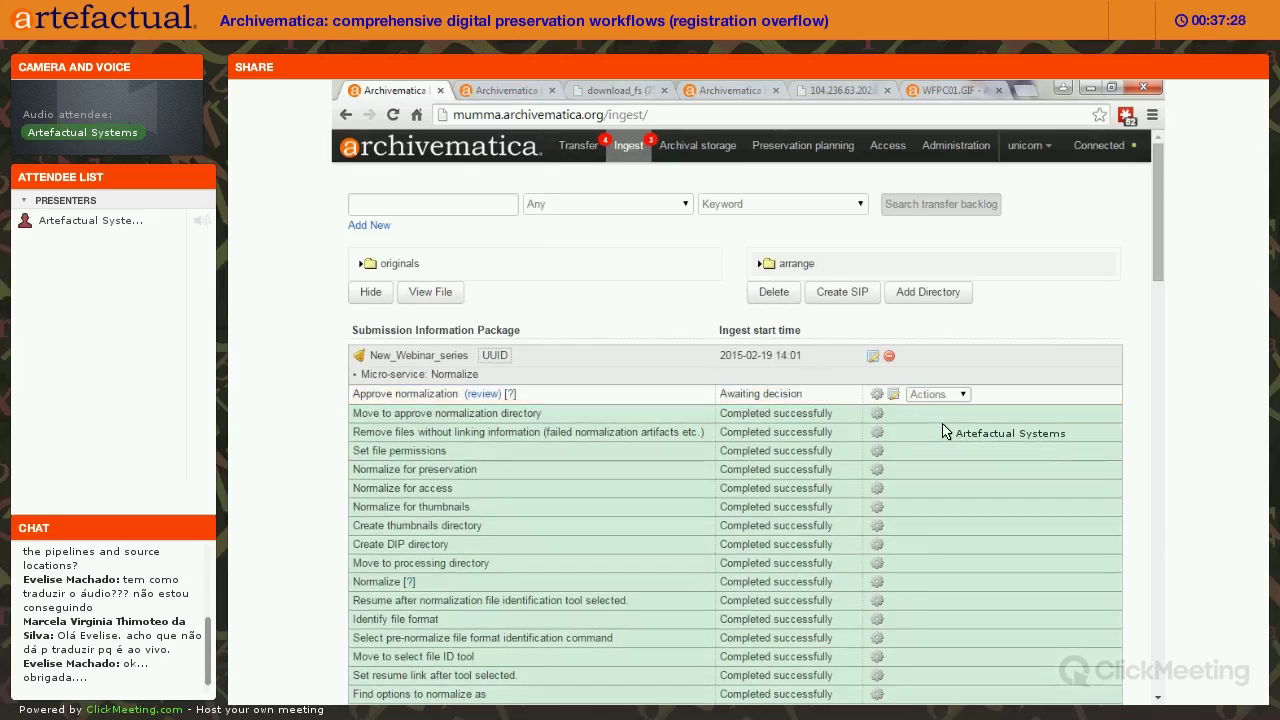
{"action": "left_click", "coordinate": [940, 394]}
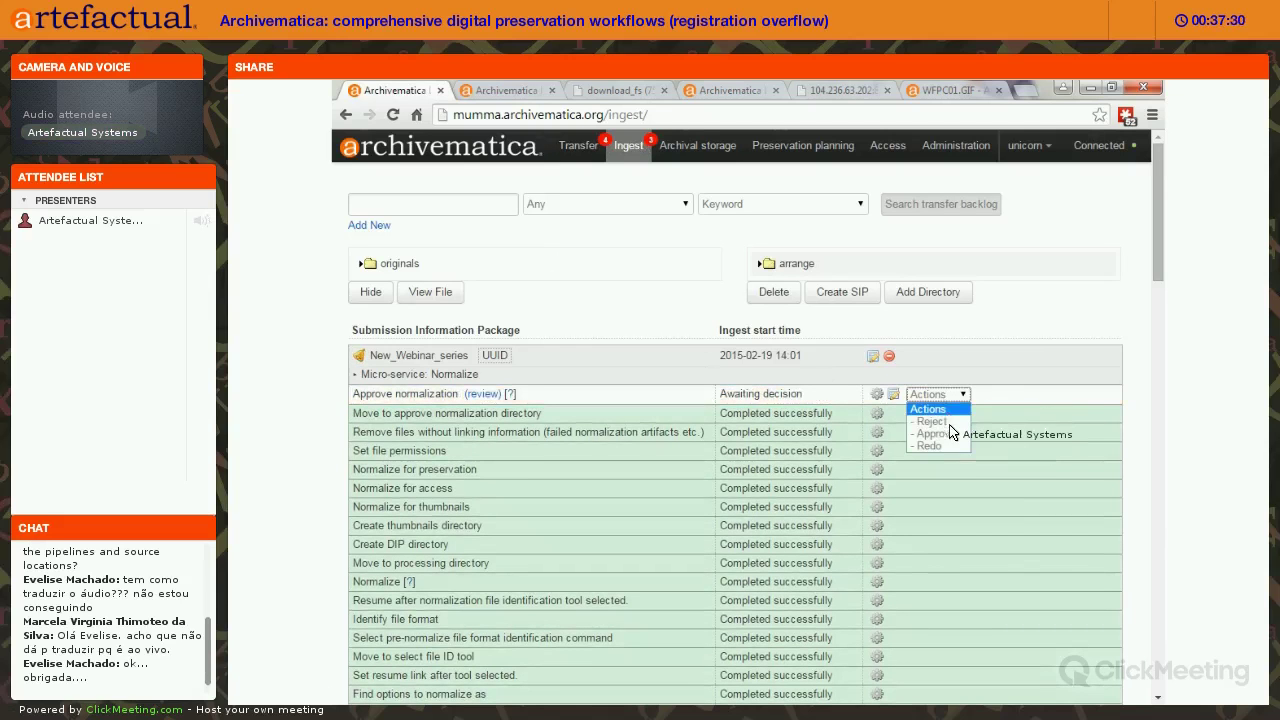
{"action": "left_click", "coordinate": [952, 434]}
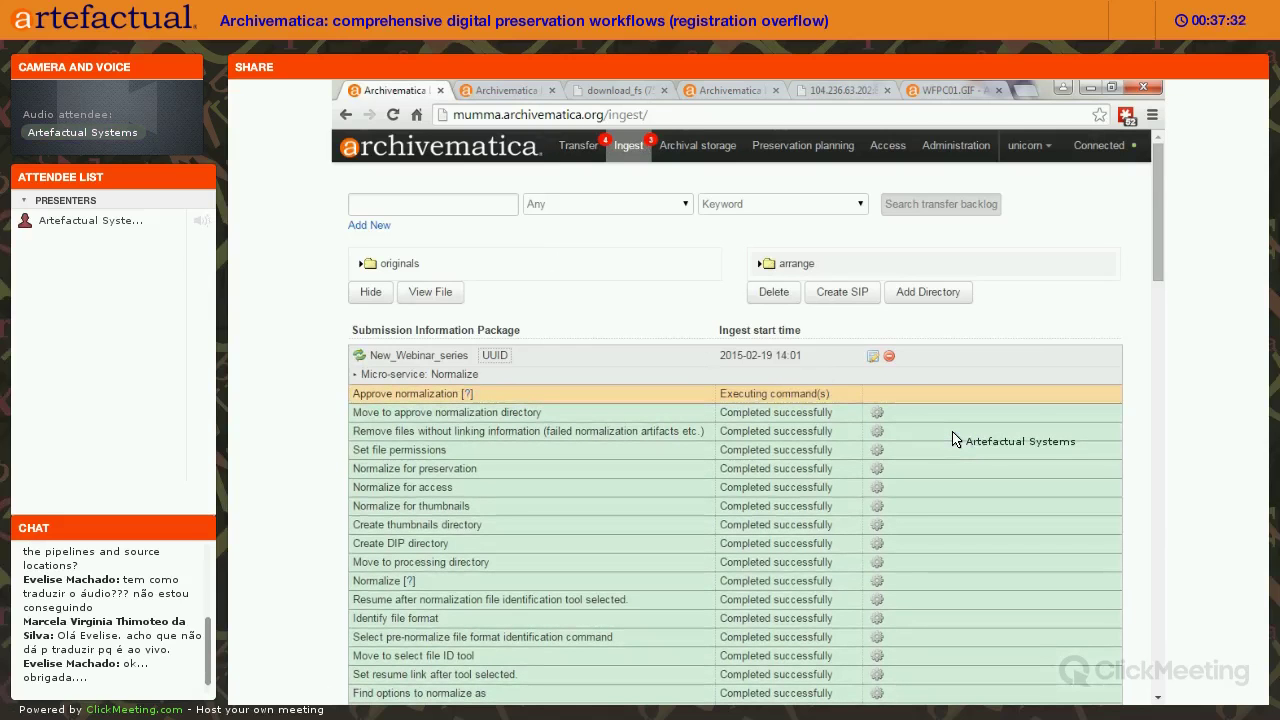
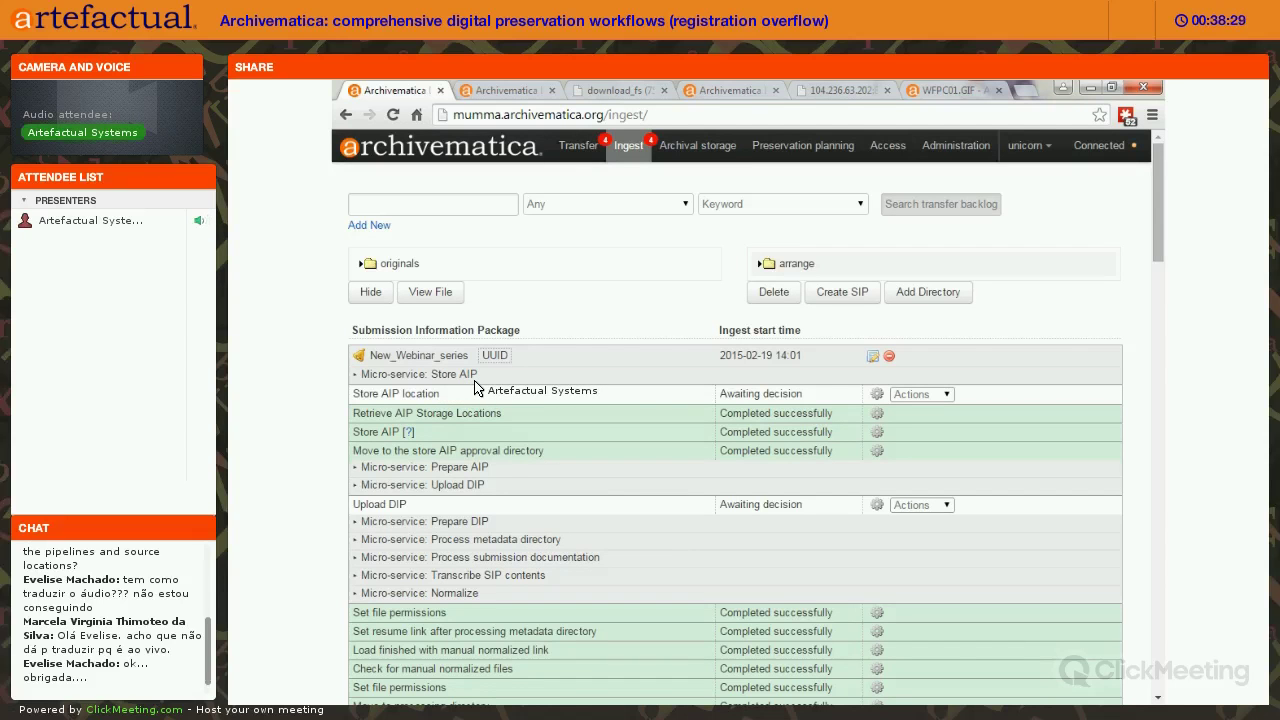
Store the AIP in the standard Archivematica directory and choose to store the DIP.
{"action": "left_click", "coordinate": [944, 398]}
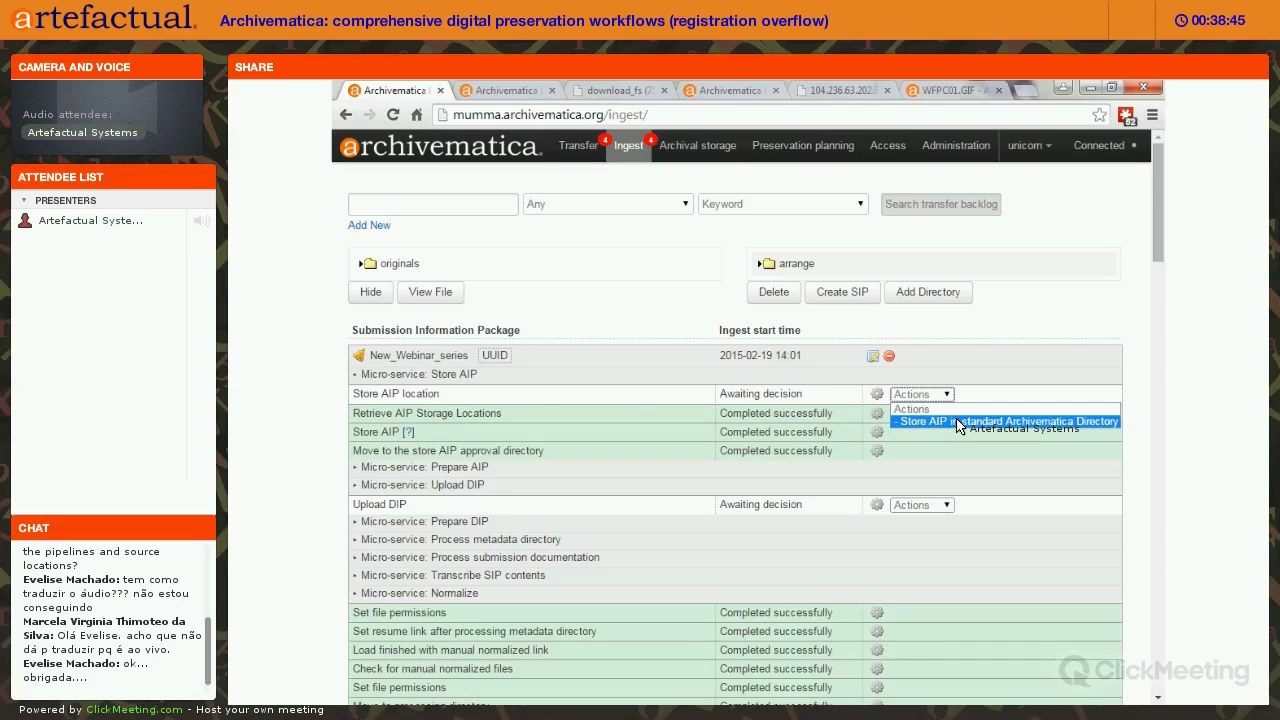
{"action": "left_click", "coordinate": [958, 422]}
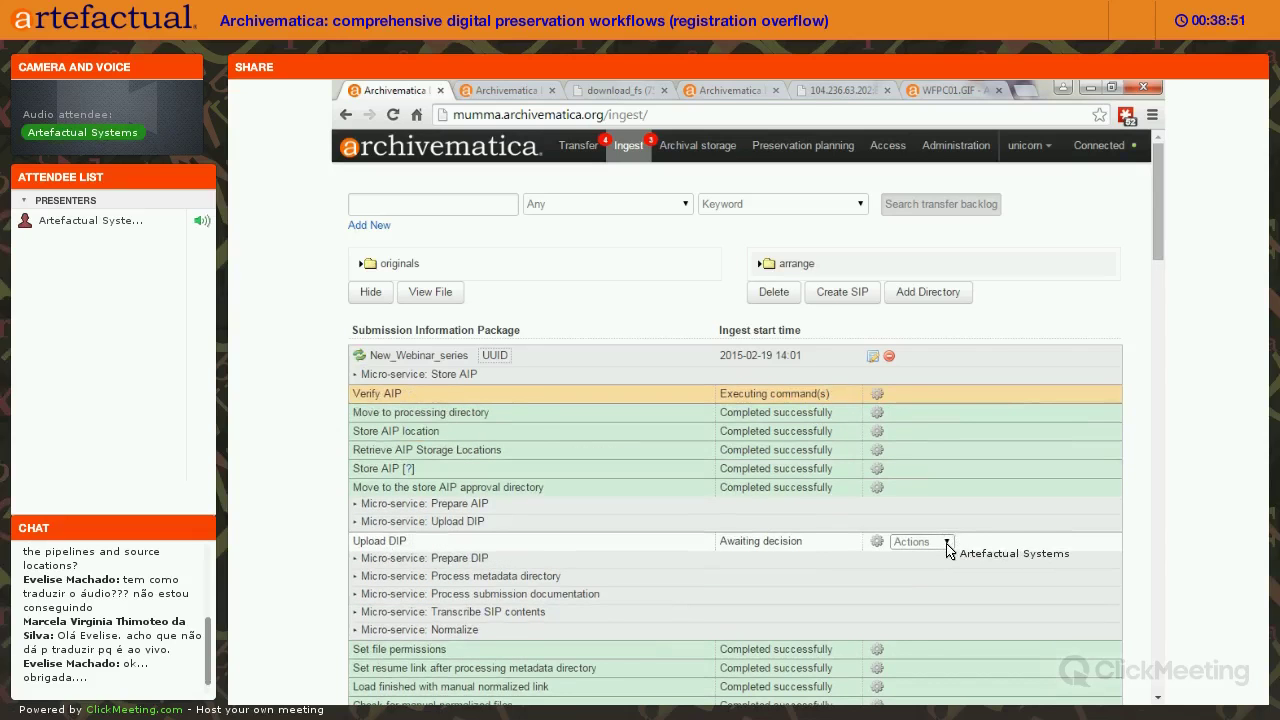
{"action": "left_click", "coordinate": [946, 542]}
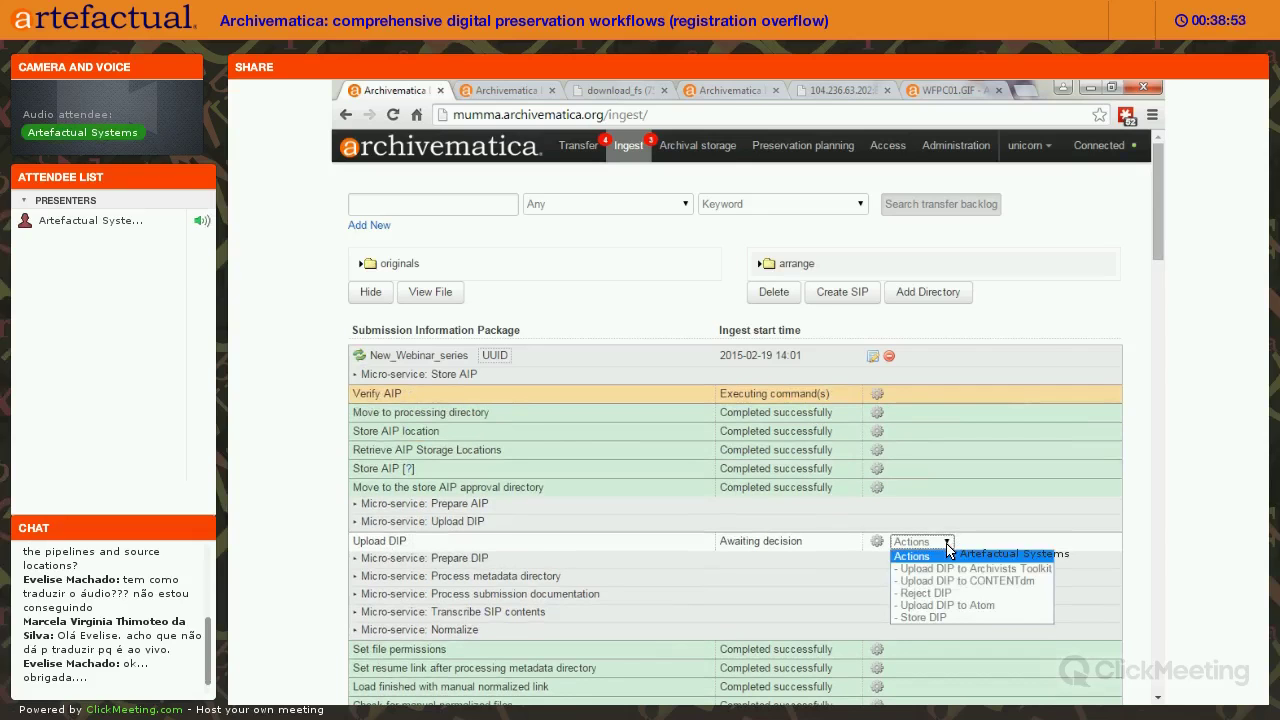
{"action": "left_click", "coordinate": [1004, 607]}
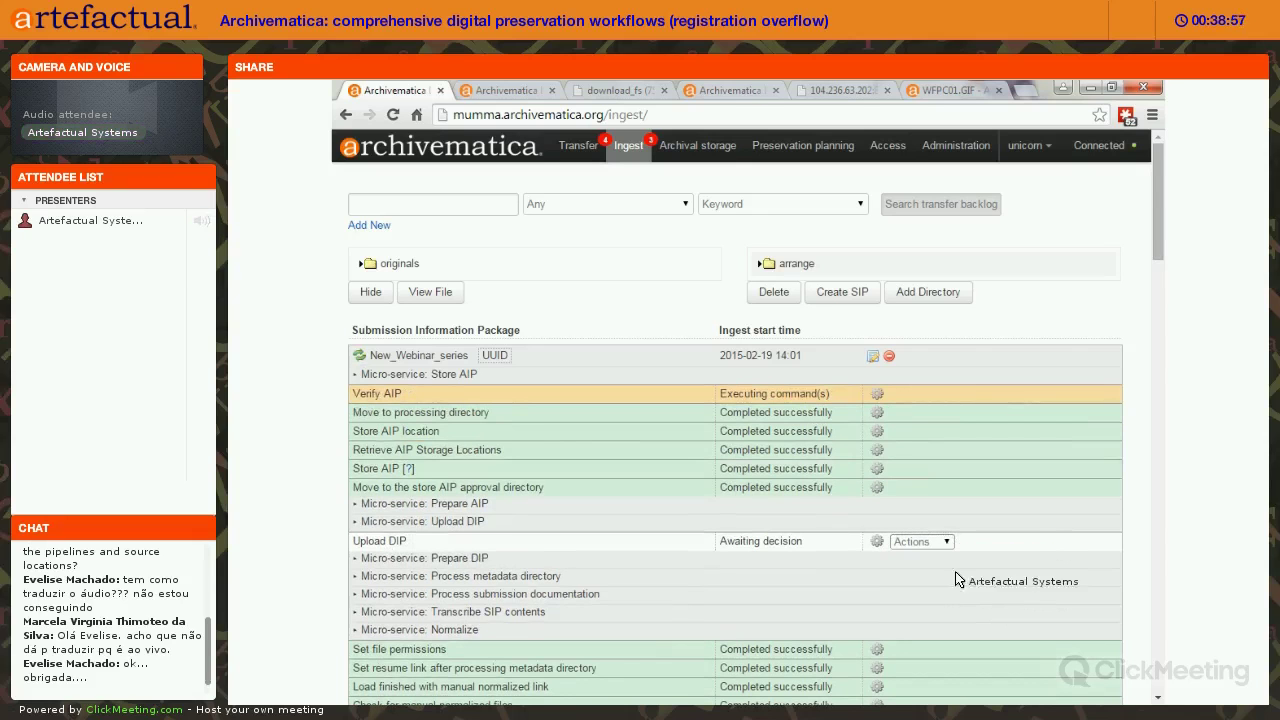
{"action": "left_click", "coordinate": [933, 543]}
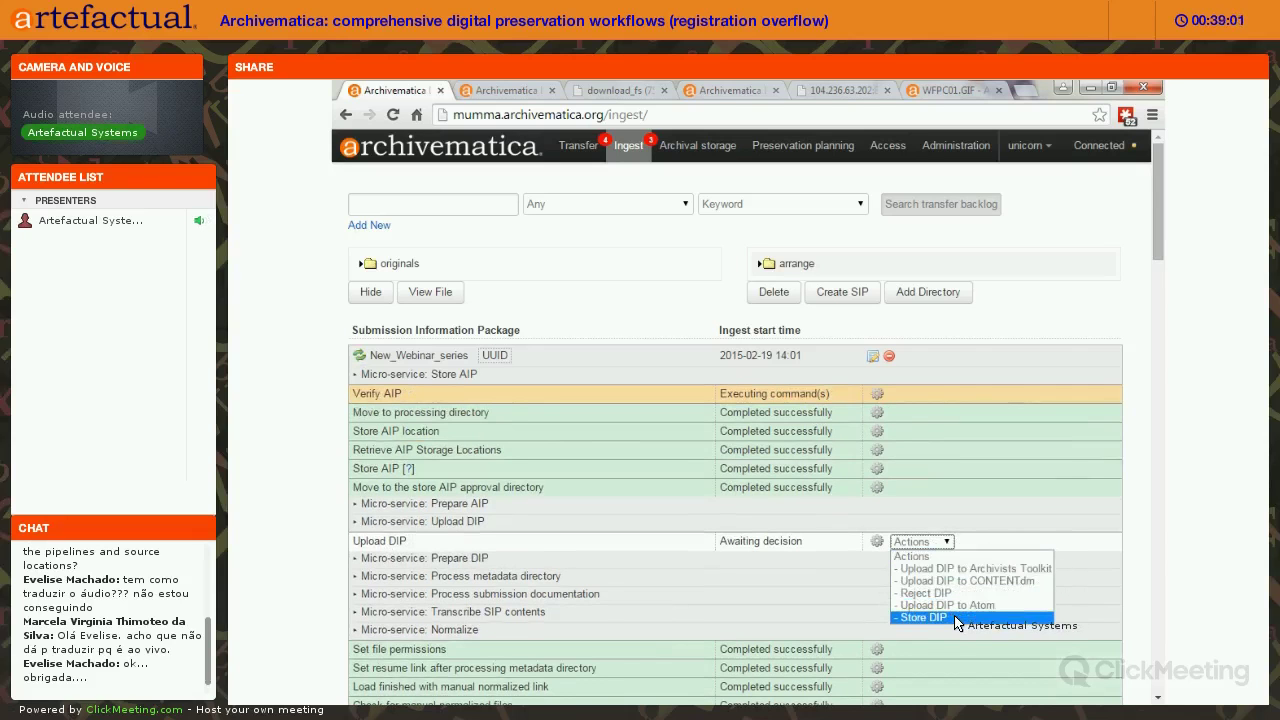
{"action": "left_click", "coordinate": [957, 618]}
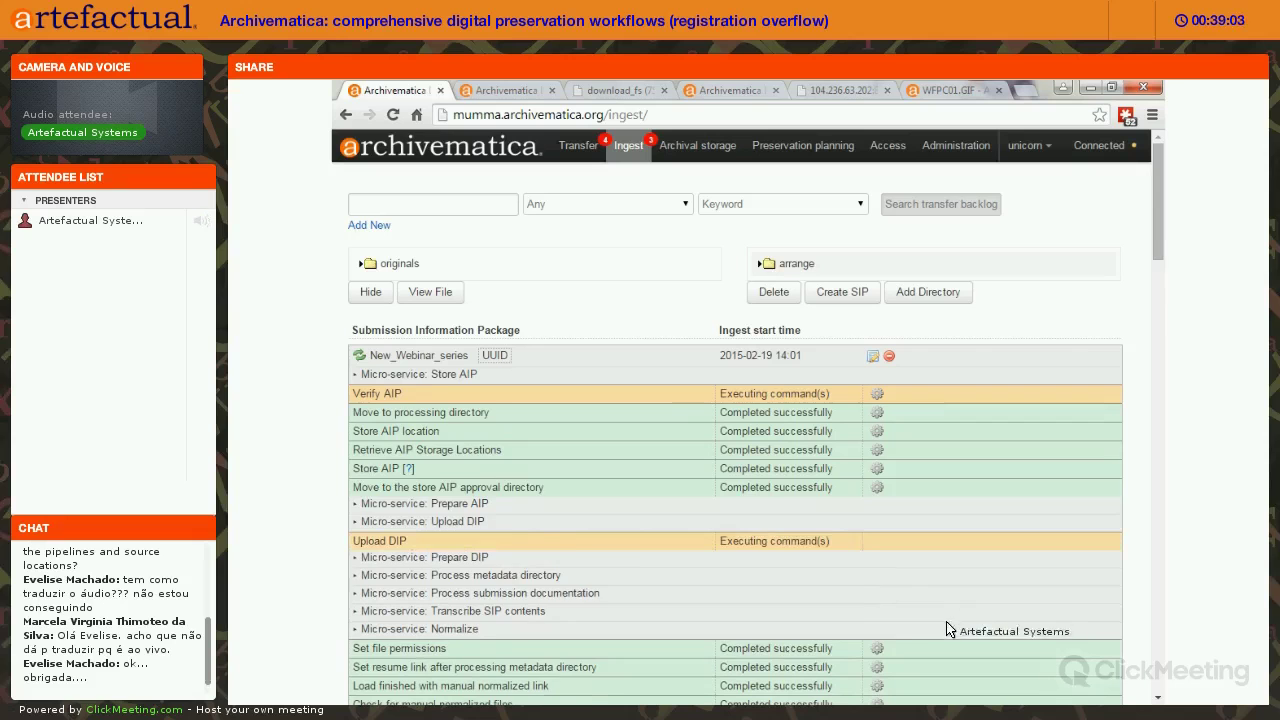
Upload the DIP to AtoM and store it in the standard Archivematica directory.
{"action": "left_click", "coordinate": [911, 584]}
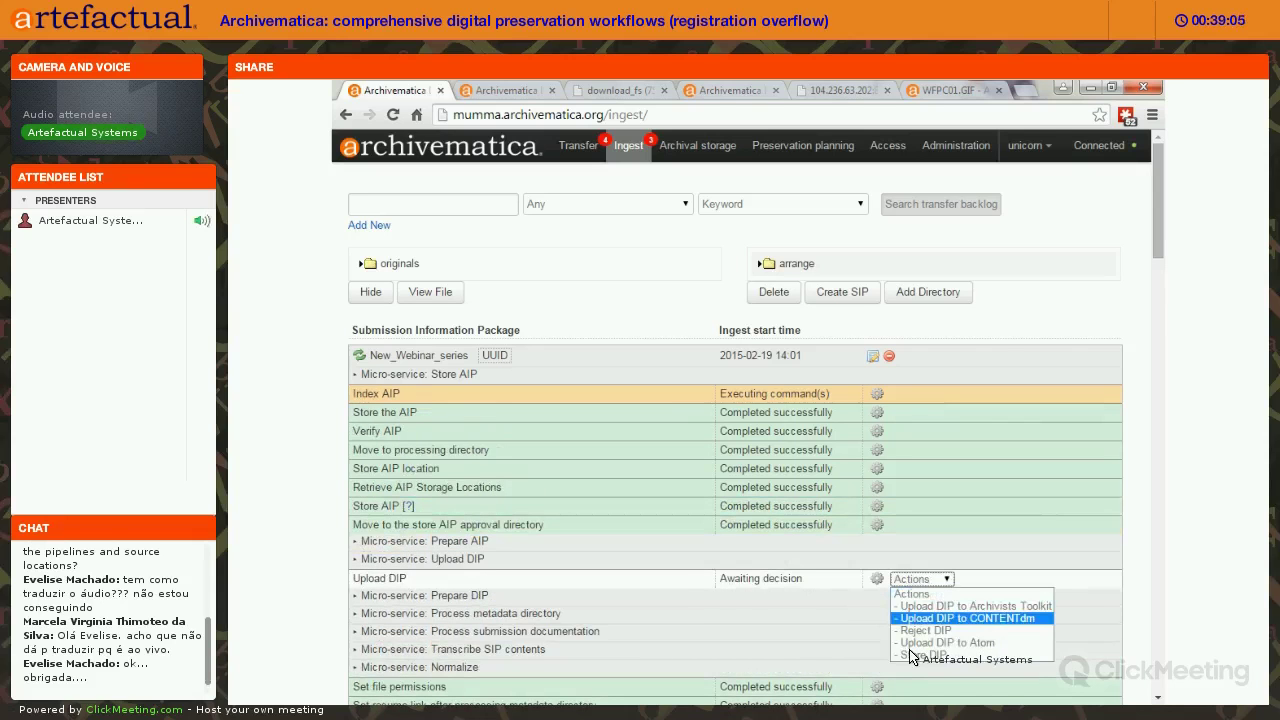
{"action": "left_click", "coordinate": [895, 642]}
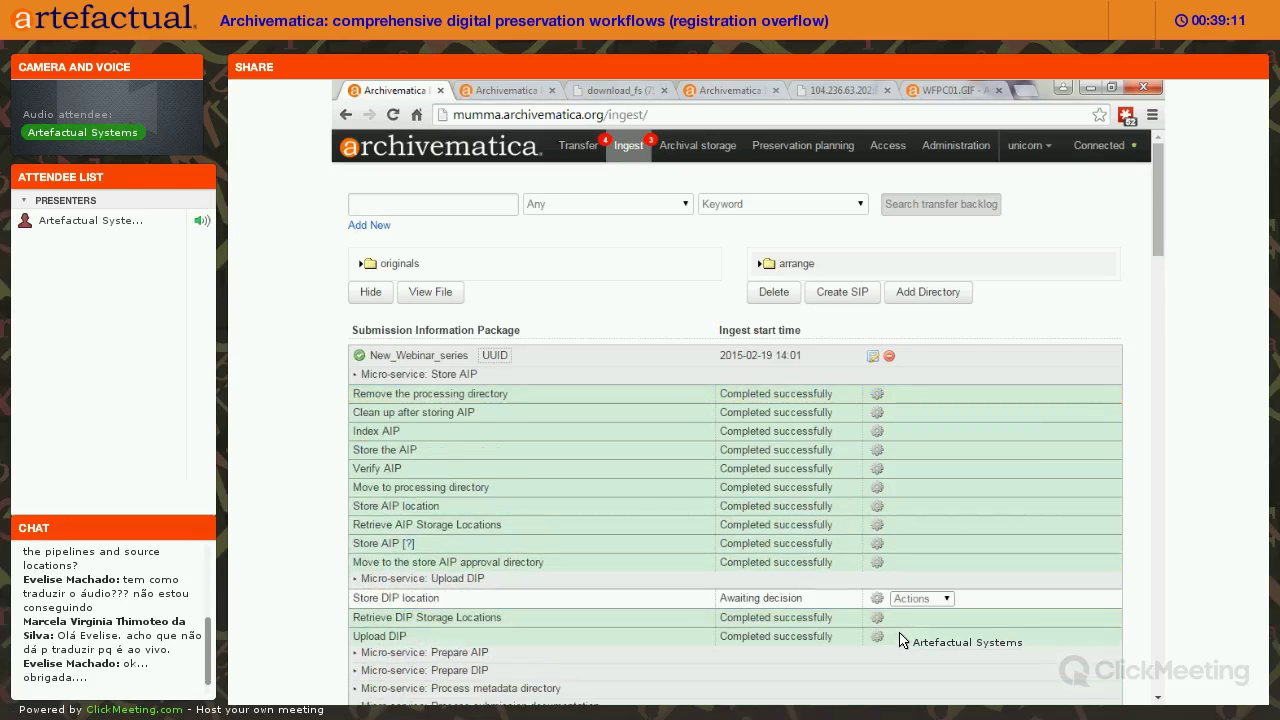
{"action": "left_click", "coordinate": [948, 600]}
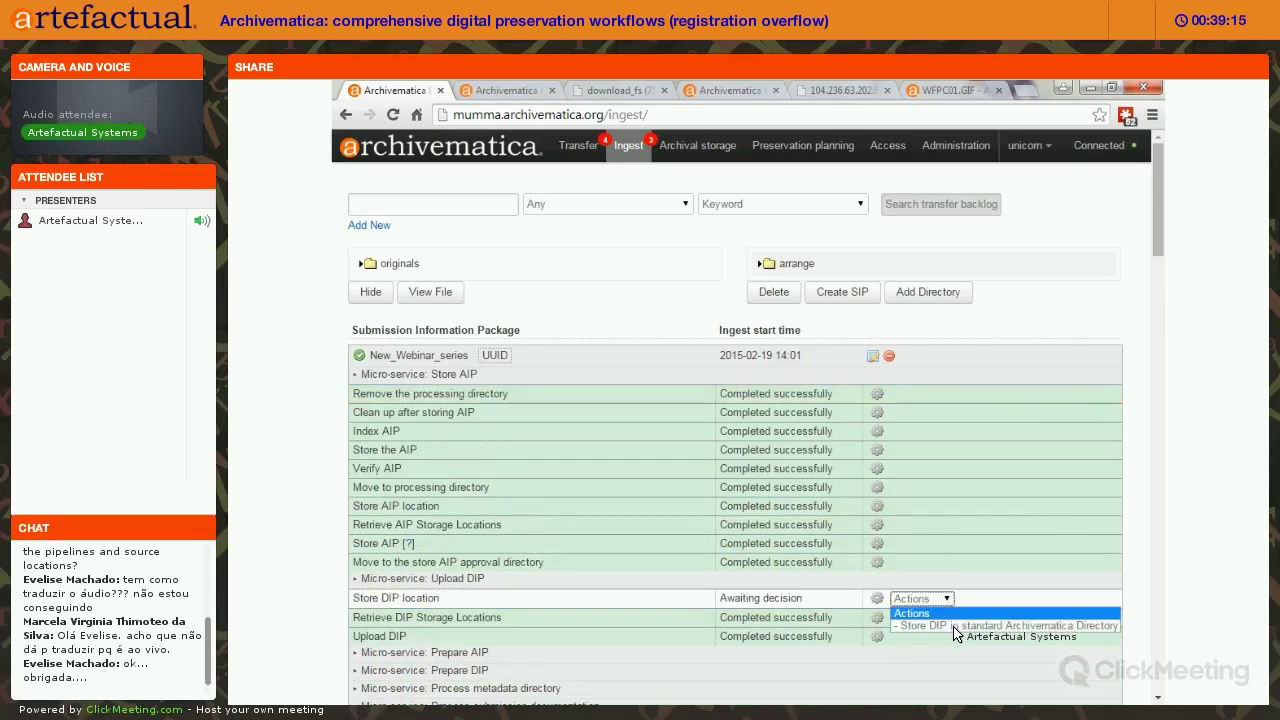
{"action": "left_click", "coordinate": [954, 627]}
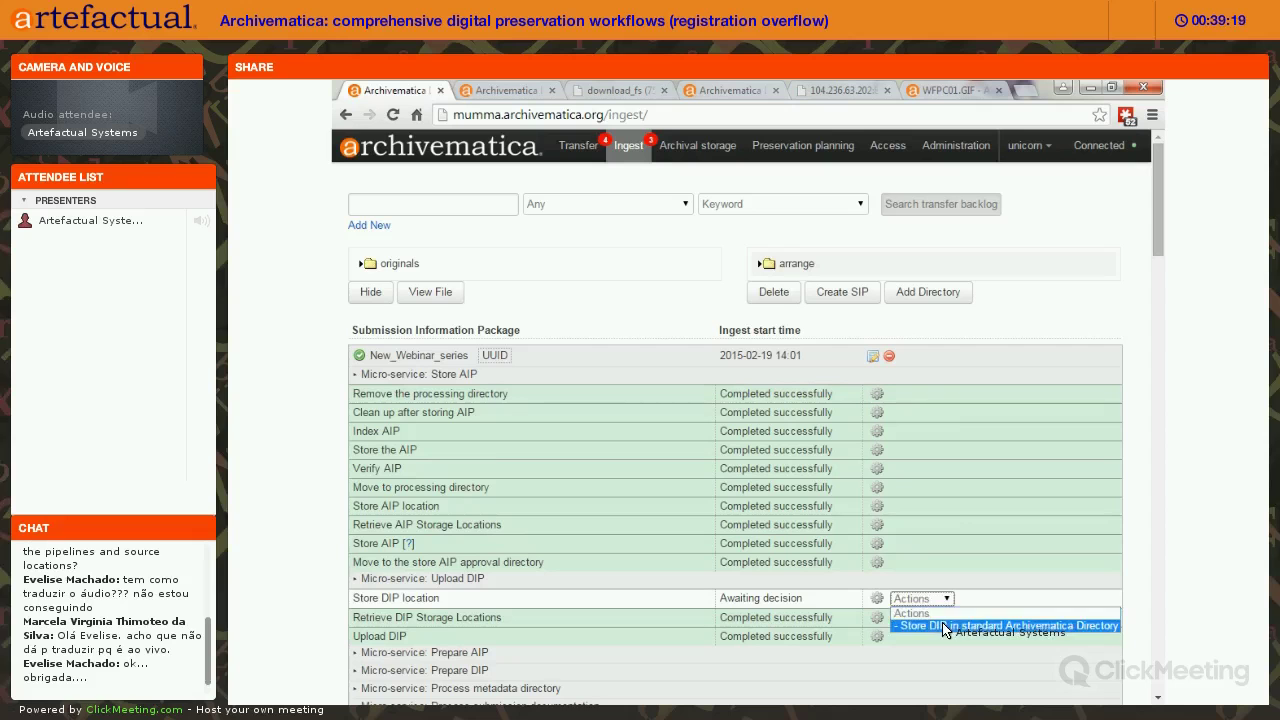
{"action": "left_click", "coordinate": [944, 627]}
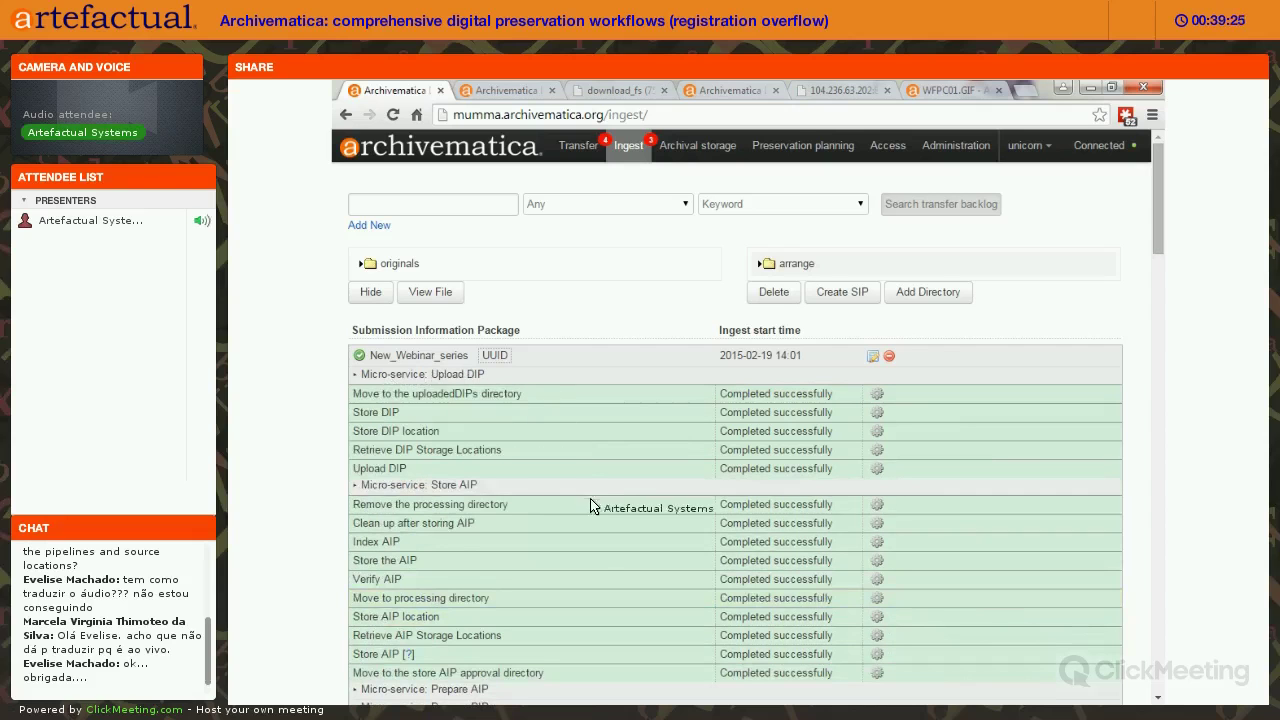
{"action": "left_click", "coordinate": [937, 95]}
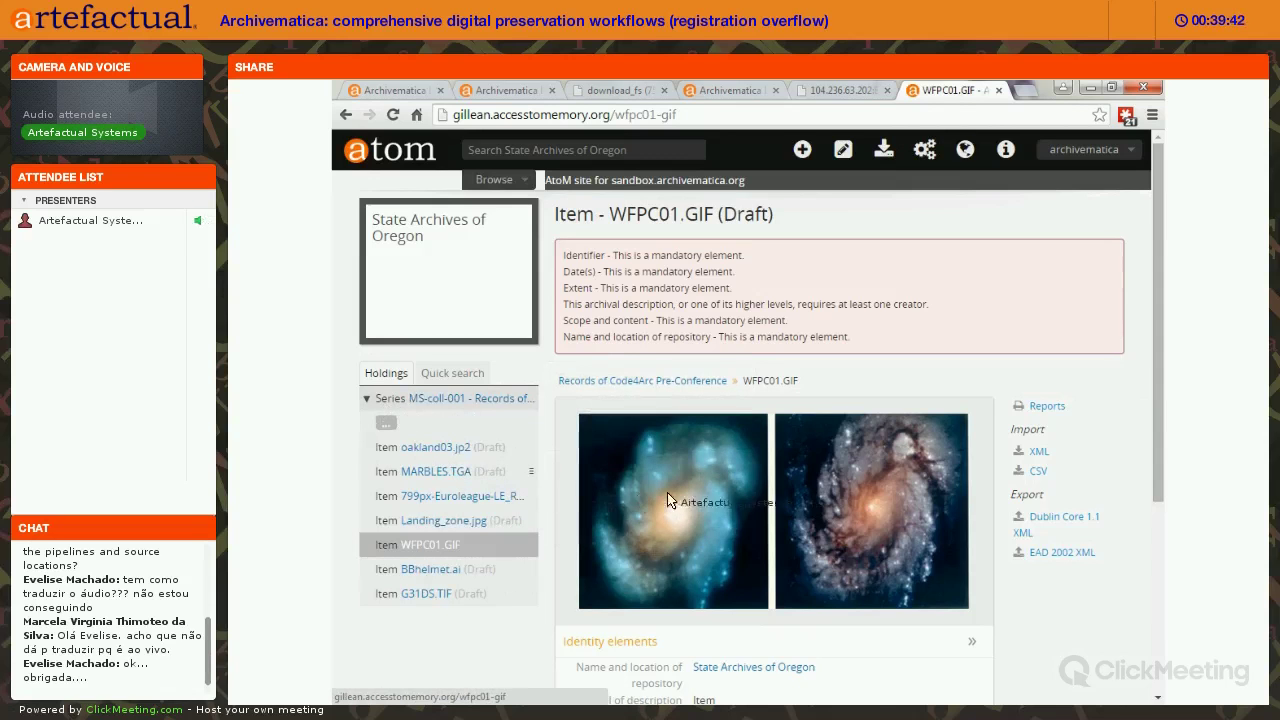
{"action": "scroll", "coordinate": [757, 505], "scroll_direction": "down", "scroll_amount": 2}
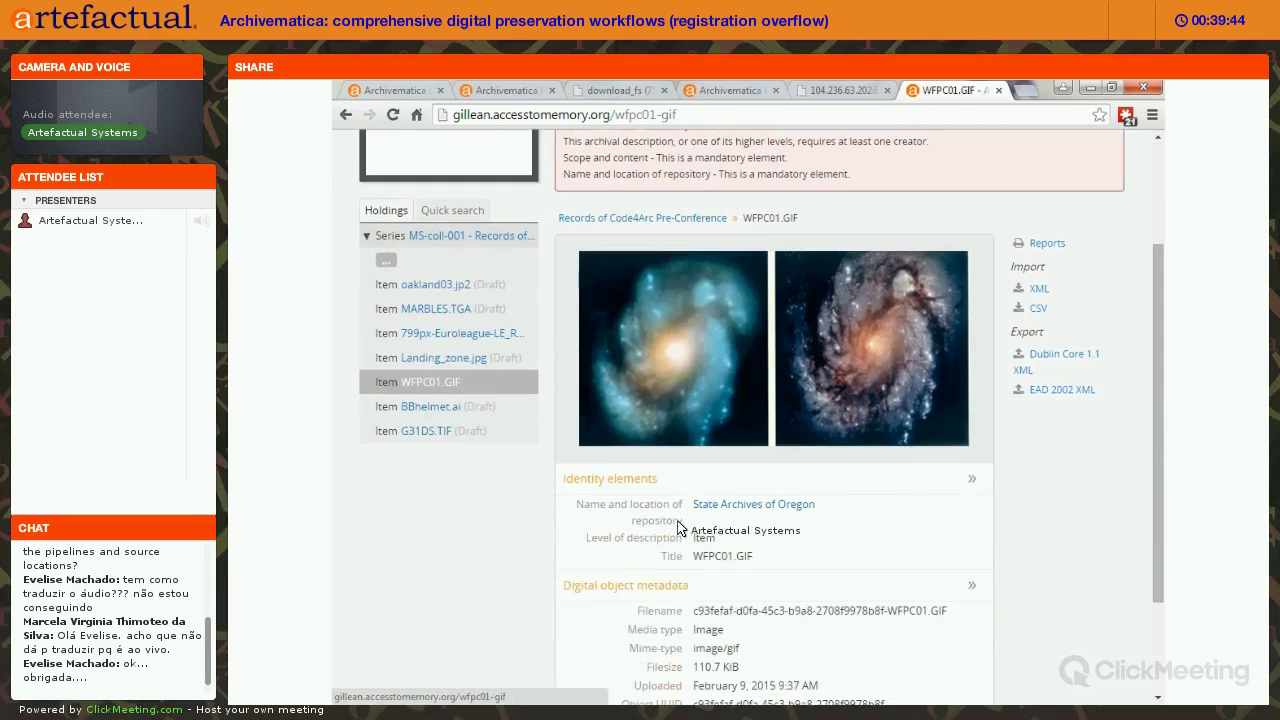
{"action": "scroll", "coordinate": [693, 520], "scroll_direction": "down", "scroll_amount": 1}
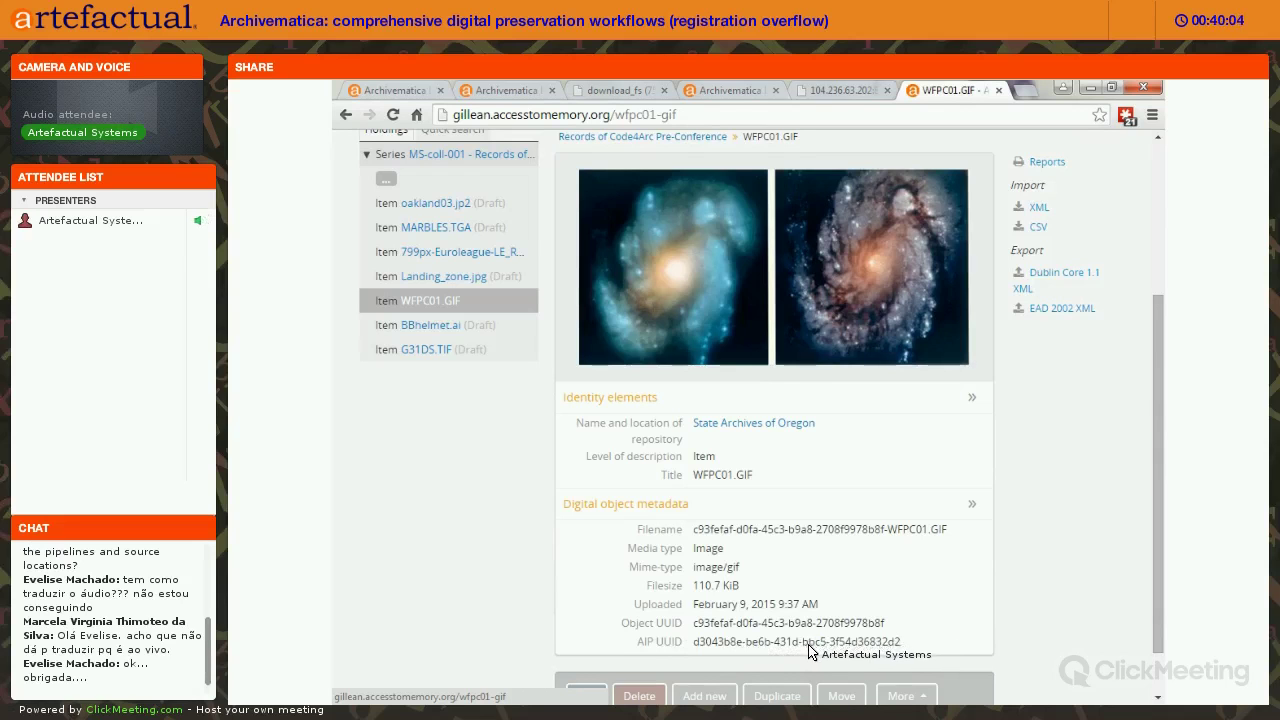
{"action": "left_click", "coordinate": [478, 91]}
{"action": "left_click", "coordinate": [417, 95]}
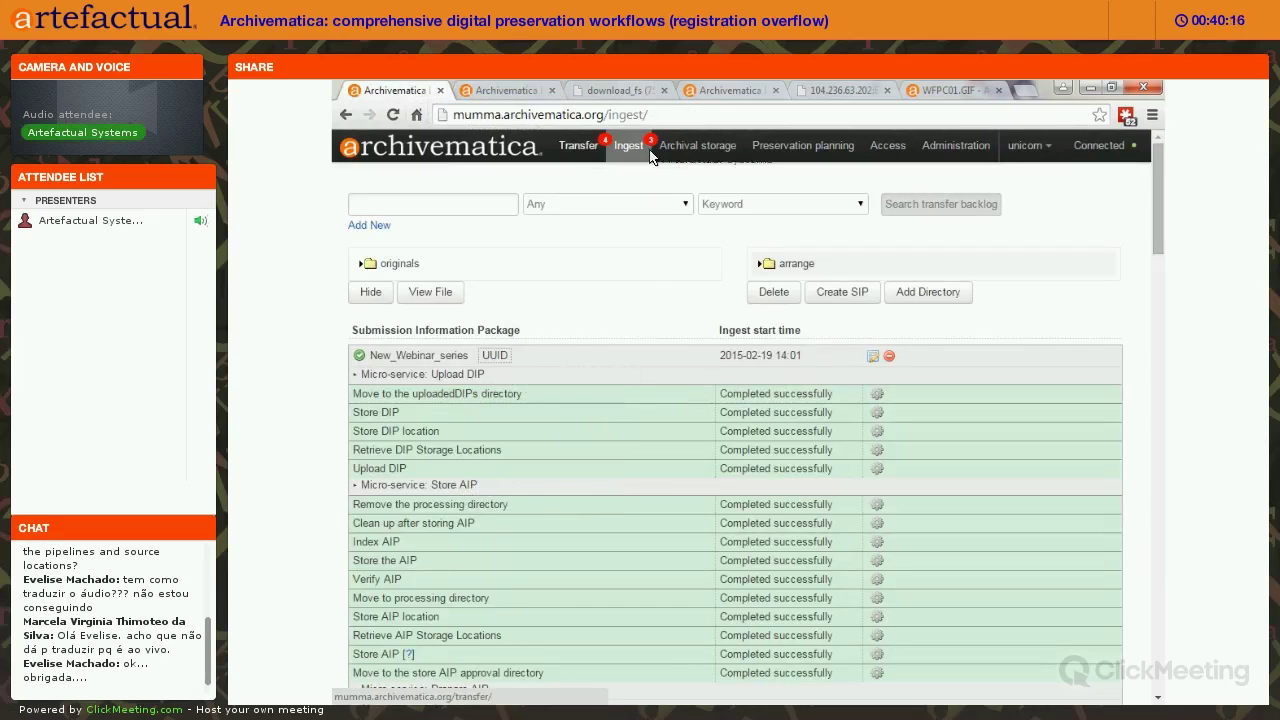
In Archival storage, add a second OR query row, enable Show files?, and start the * query.
{"action": "left_click", "coordinate": [697, 147]}
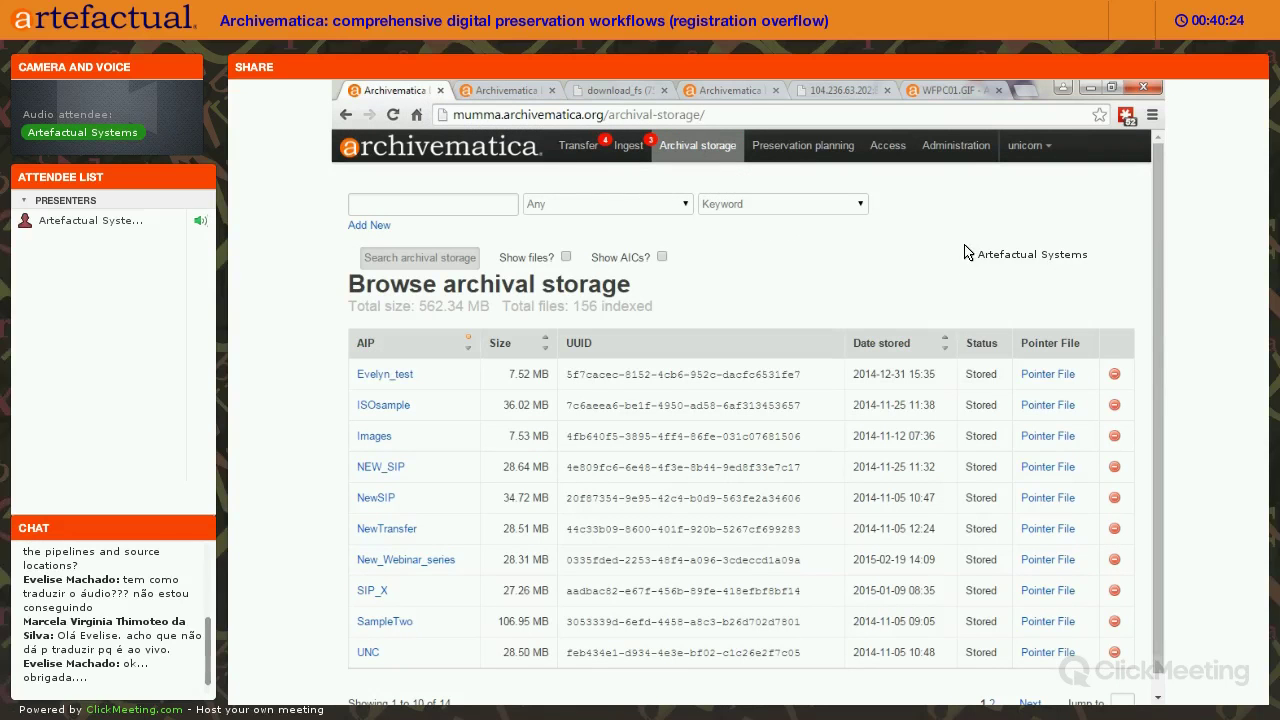
{"action": "left_click", "coordinate": [581, 205]}
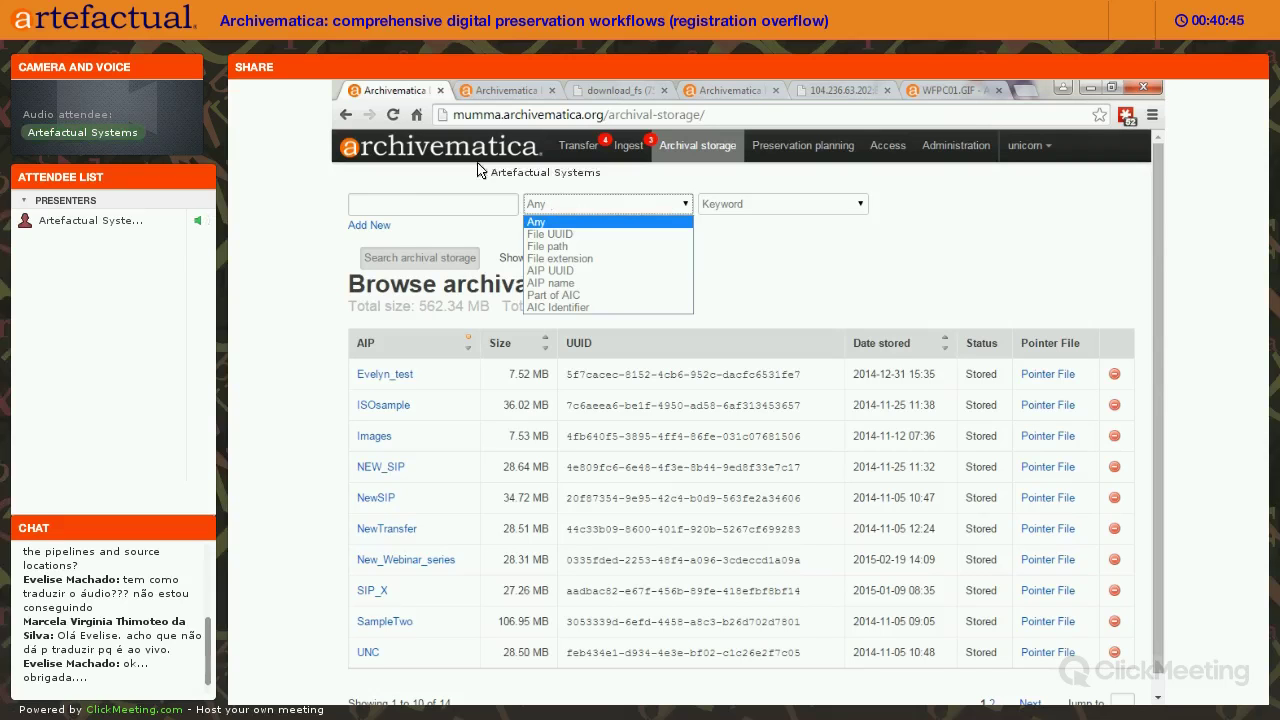
{"action": "left_click", "coordinate": [384, 229]}
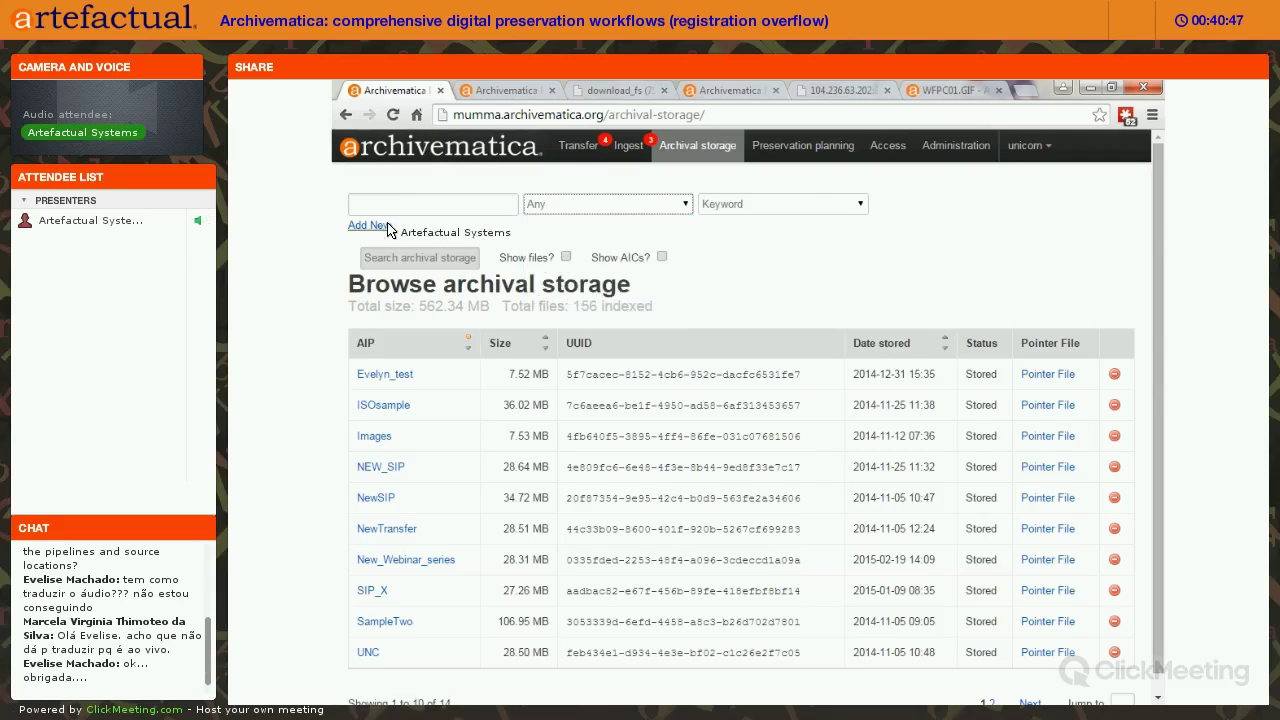
{"action": "left_click", "coordinate": [380, 227]}
{"action": "left_click", "coordinate": [378, 231]}
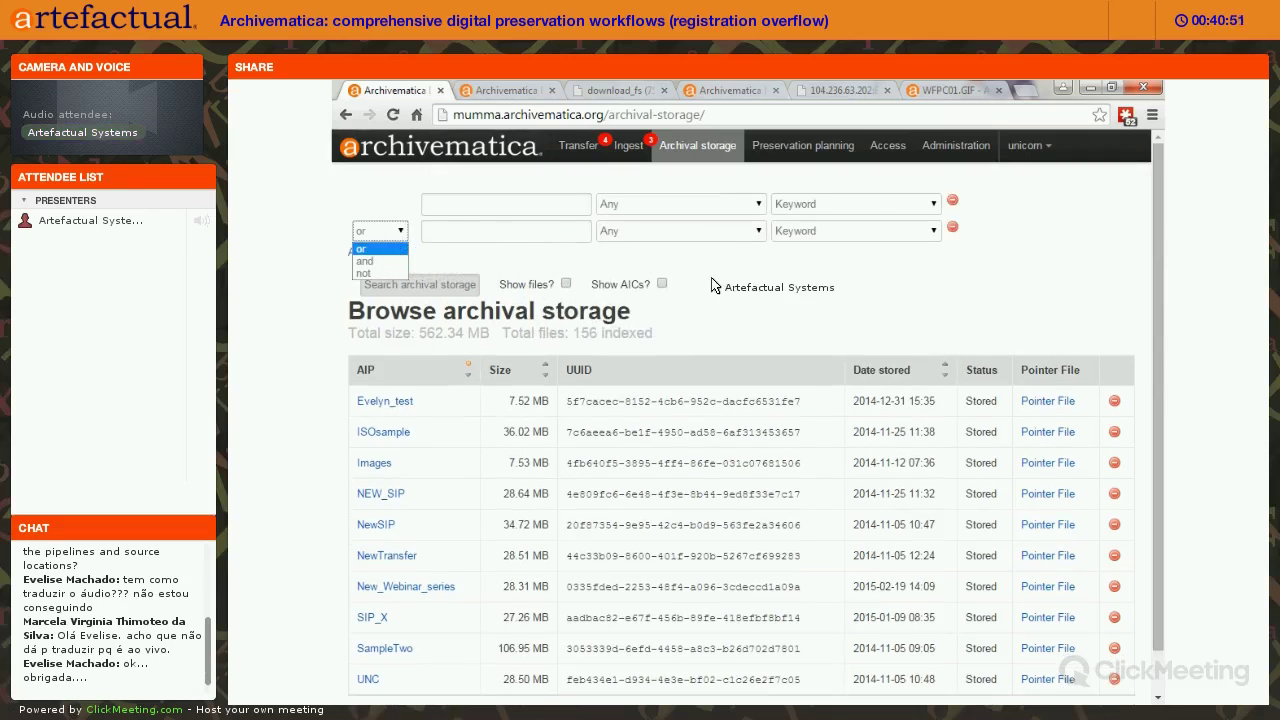
{"action": "left_click", "coordinate": [567, 289]}
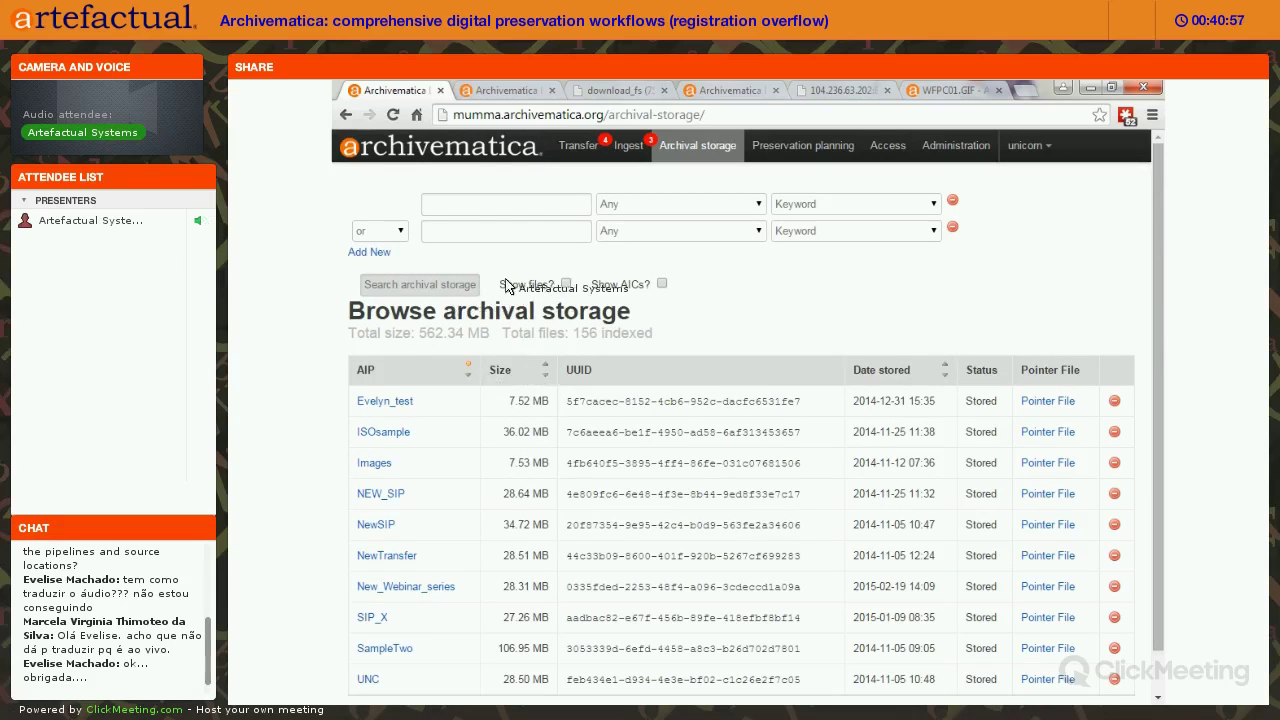
{"action": "left_click", "coordinate": [567, 284]}
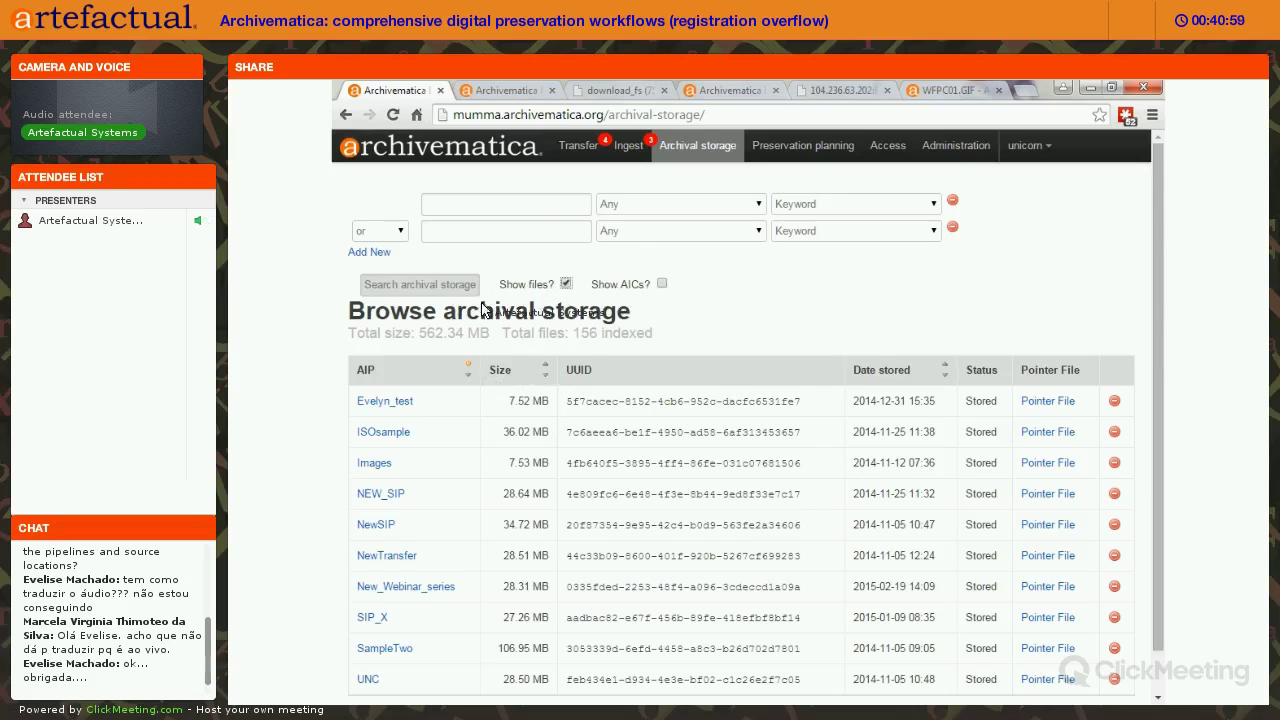
{"action": "left_click", "coordinate": [515, 205]}
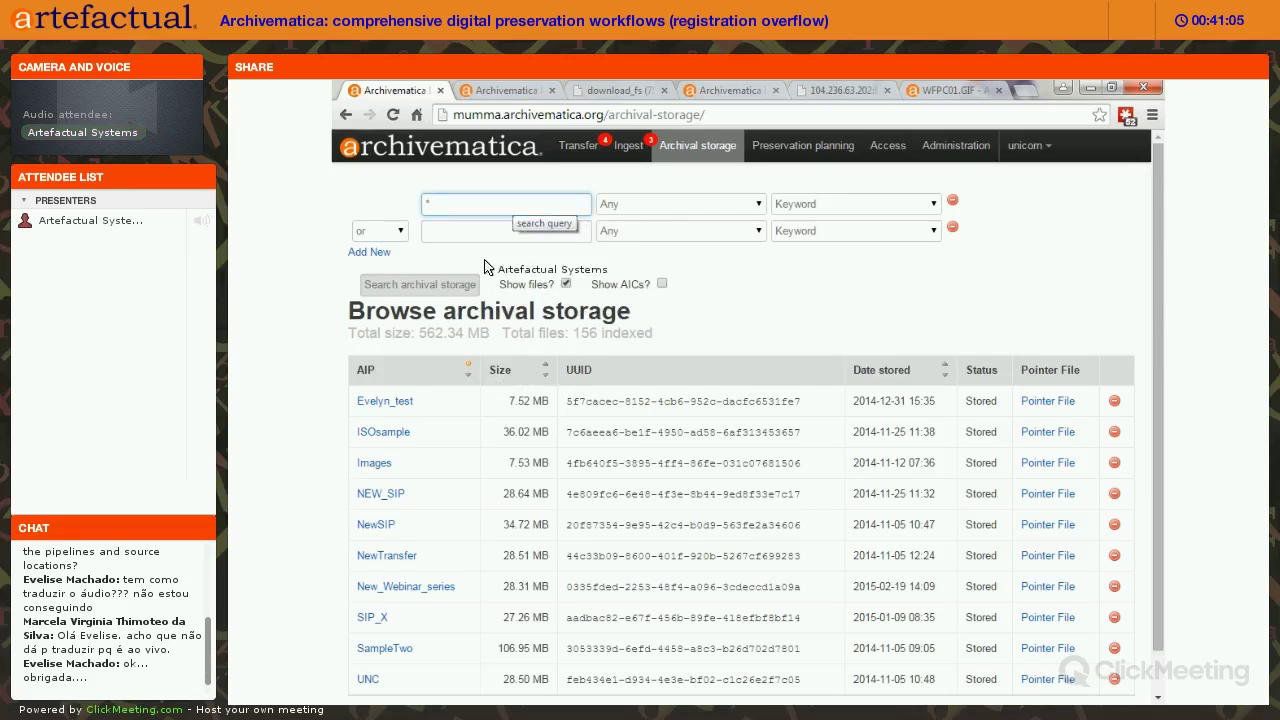
Run the * archival storage search and scroll through the 156 file results.
{"action": "left_click", "coordinate": [445, 290]}
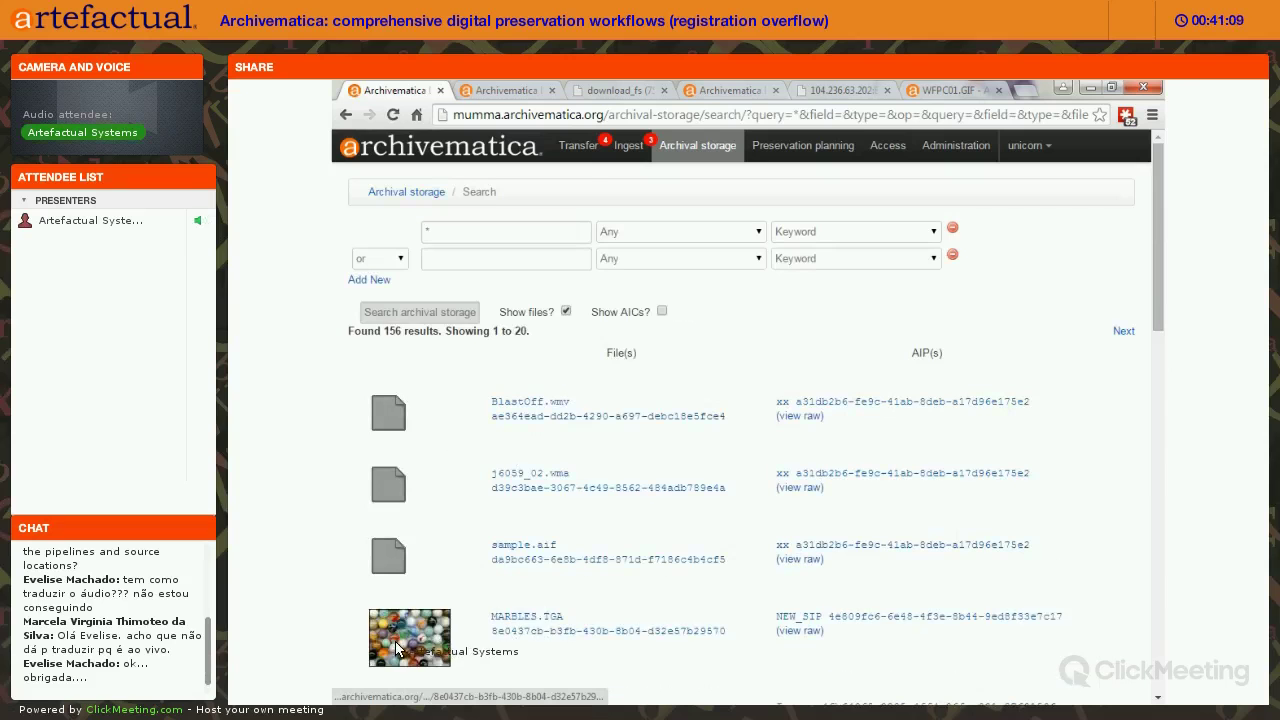
{"action": "scroll", "coordinate": [437, 591], "scroll_direction": "down", "scroll_amount": 1}
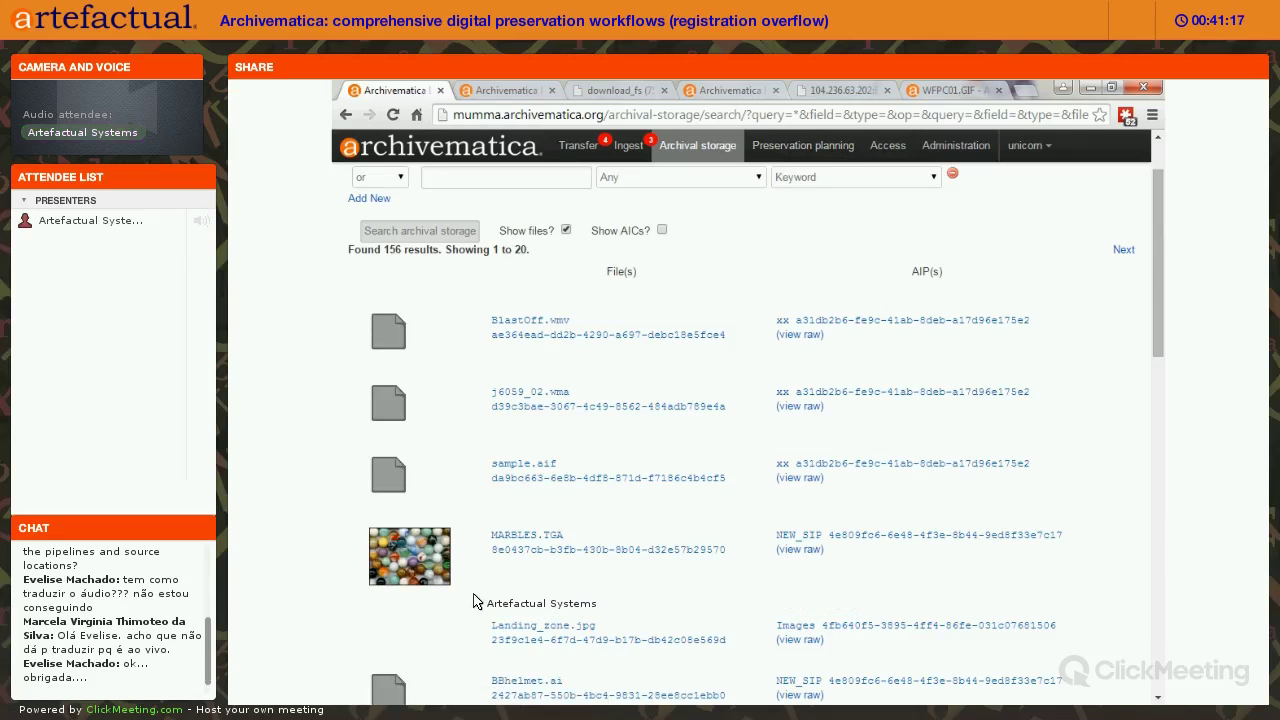
{"action": "scroll", "coordinate": [508, 212], "scroll_direction": "down", "scroll_amount": 3}
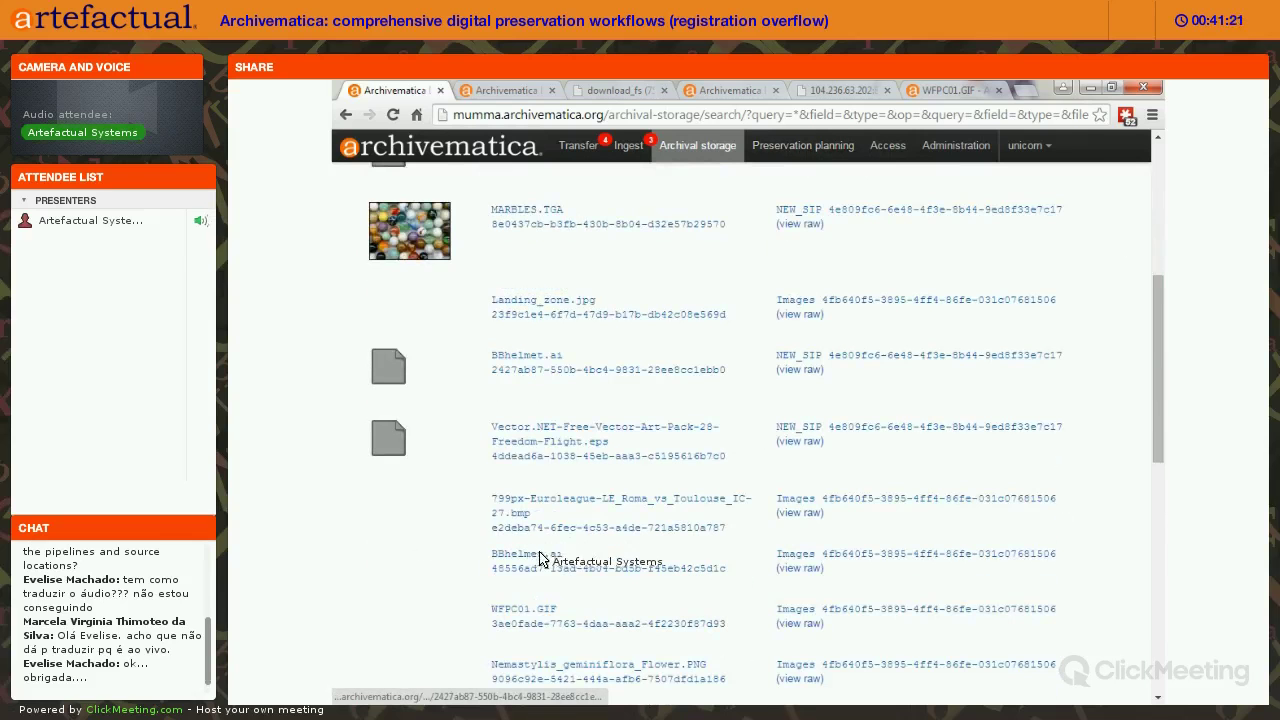
{"action": "scroll", "coordinate": [540, 558], "scroll_direction": "down", "scroll_amount": 2}
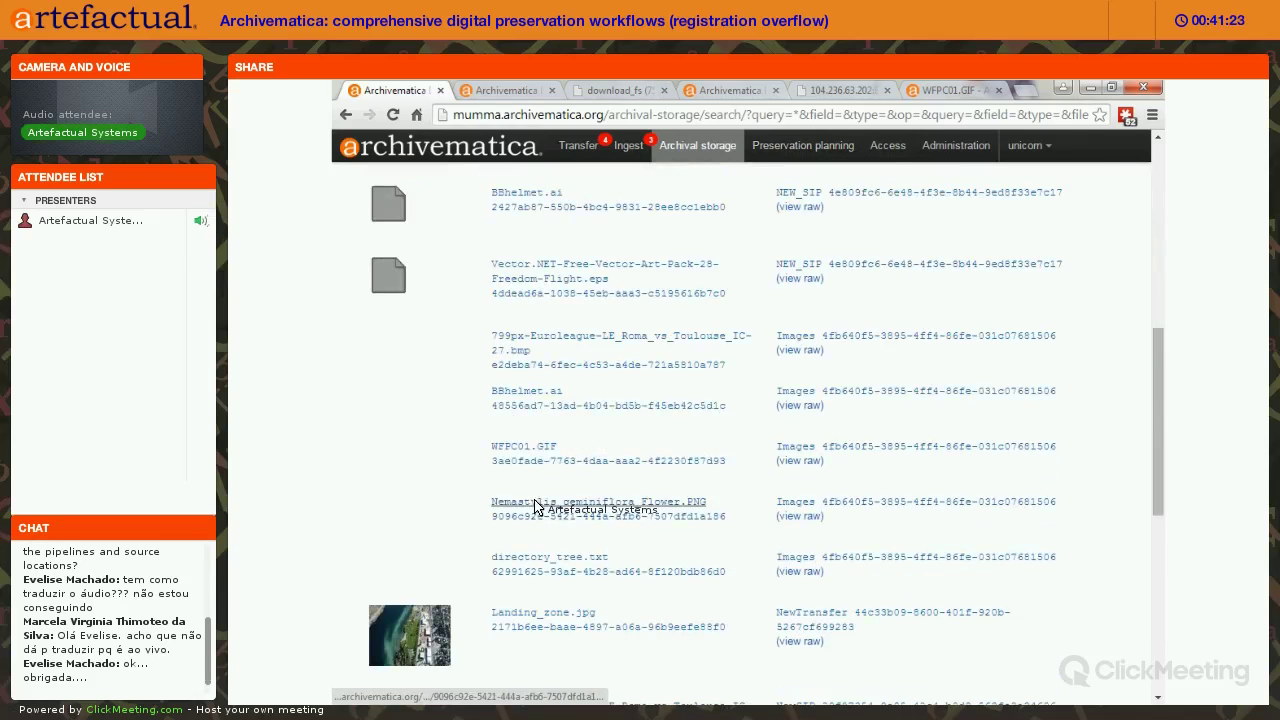
{"action": "scroll", "coordinate": [983, 467], "scroll_direction": "up", "scroll_amount": 3}
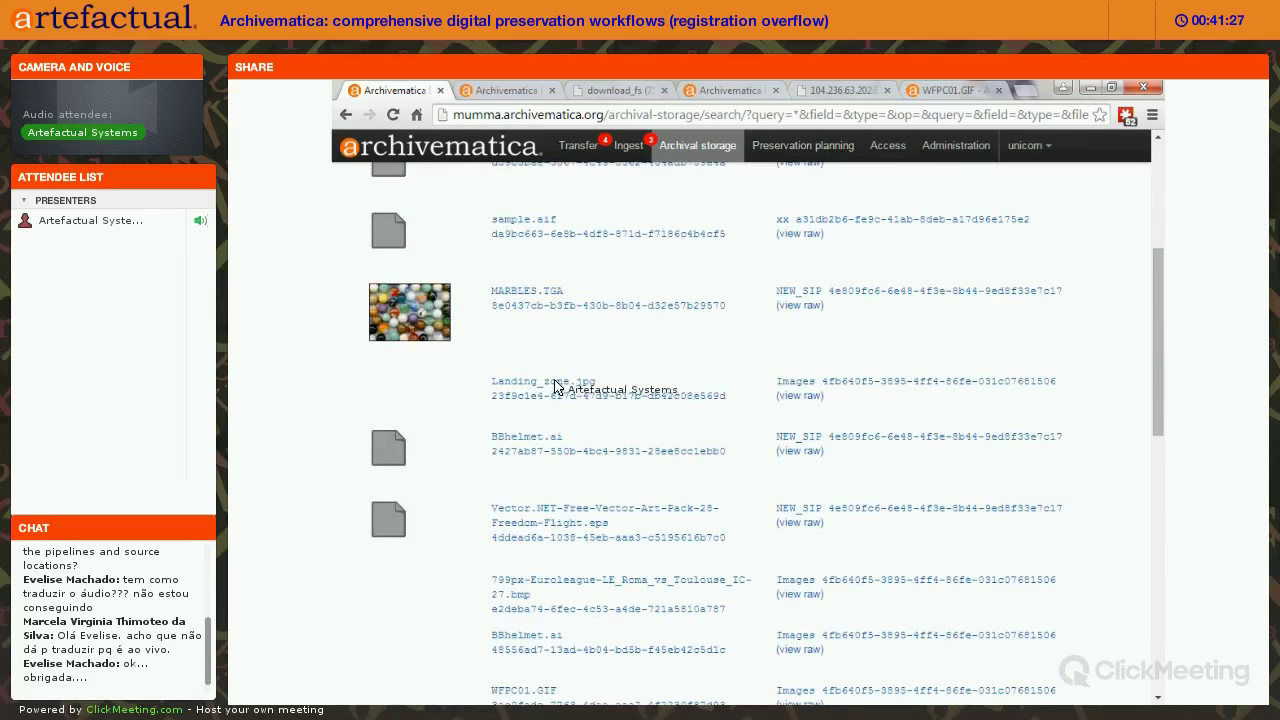
{"action": "scroll", "coordinate": [556, 386], "scroll_direction": "up", "scroll_amount": 4}
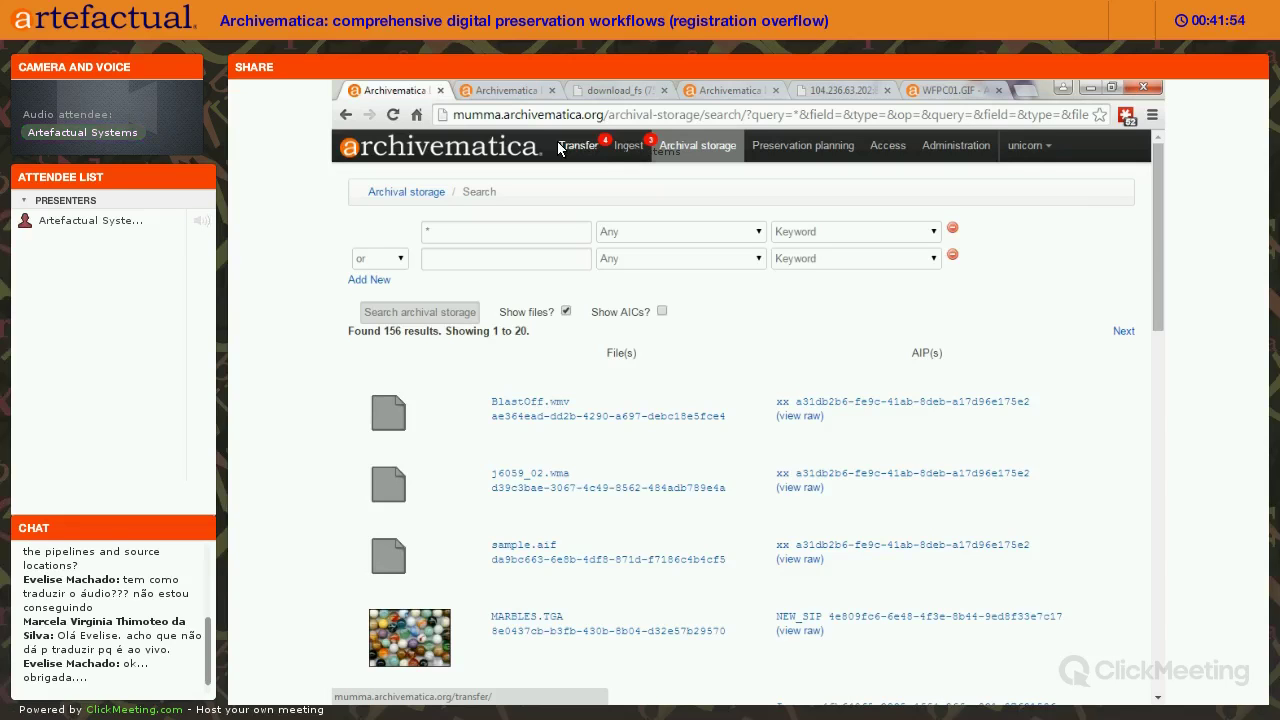
Check the Transfer and Ingest dashboards, then show the closing Questions slide.
{"action": "left_click", "coordinate": [558, 148]}
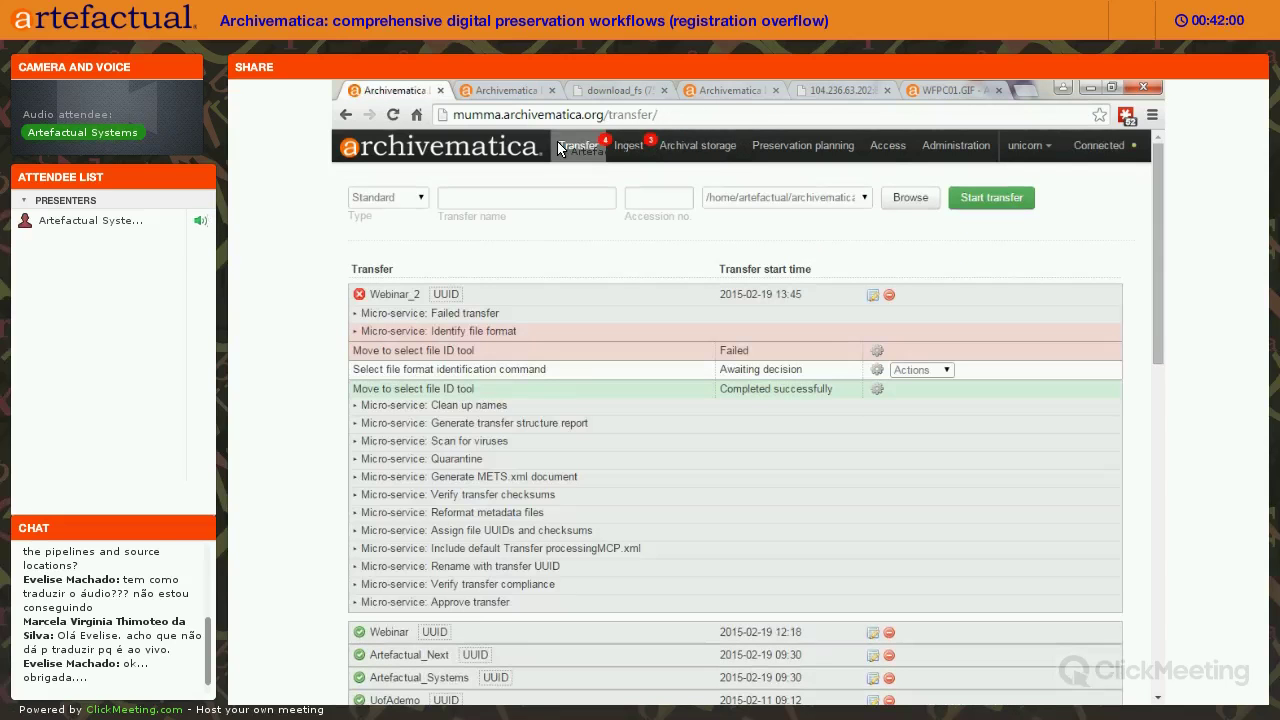
{"action": "left_click", "coordinate": [628, 146]}
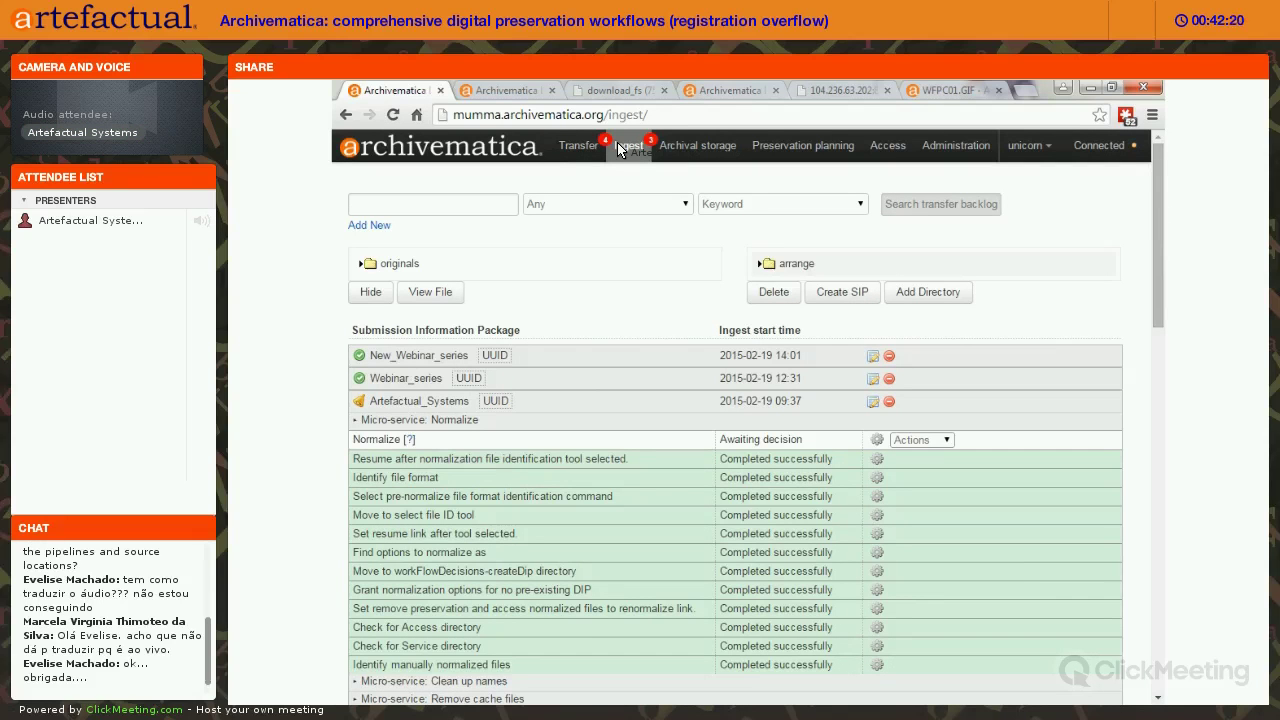
{"action": "left_click_drag", "start_coordinate": [618, 148], "coordinate": [333, 541]}
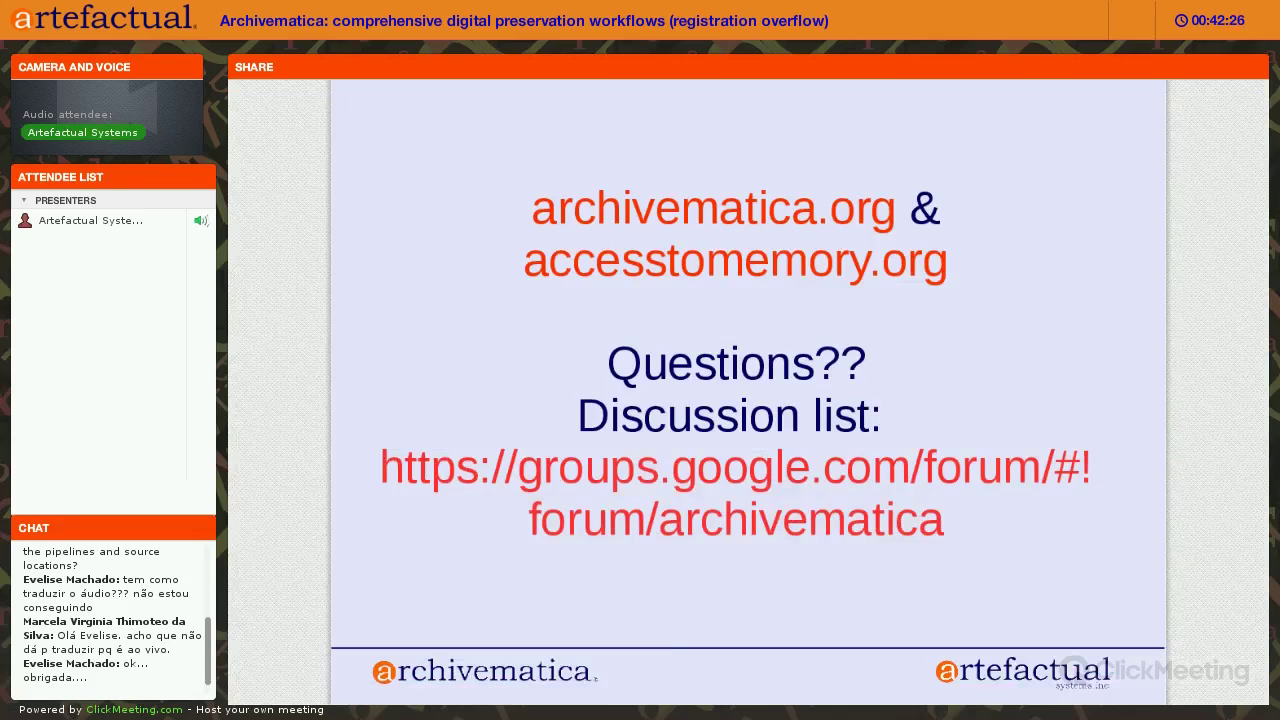